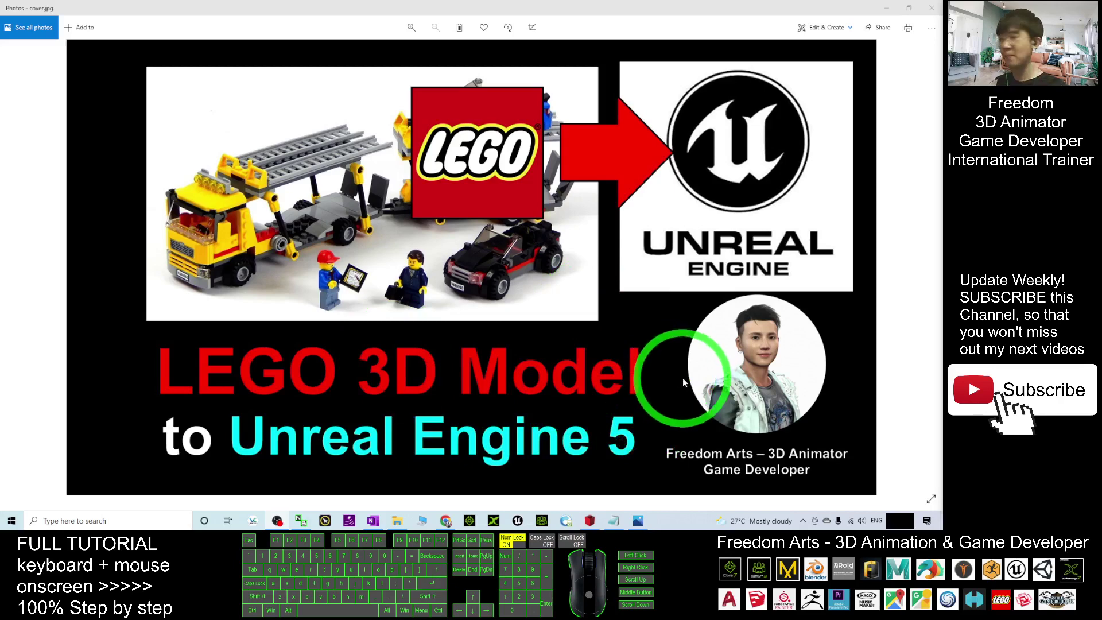
{"action": "left_click", "coordinate": [613, 521]}
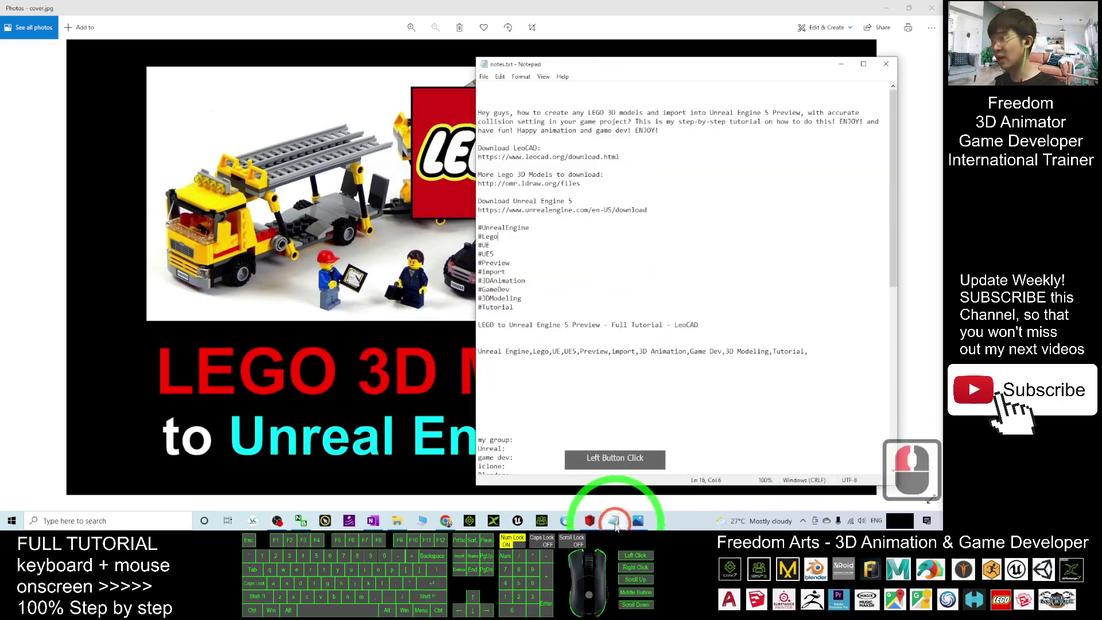
{"action": "left_click", "coordinate": [635, 191]}
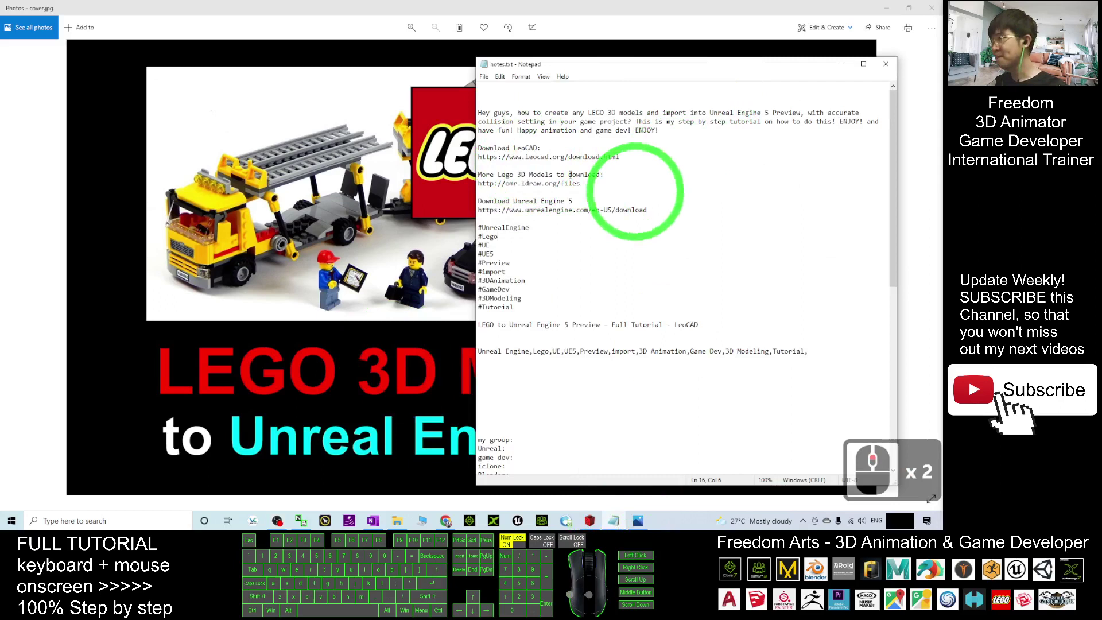
{"action": "left_click_drag", "start_coordinate": [478, 148], "coordinate": [538, 148]}
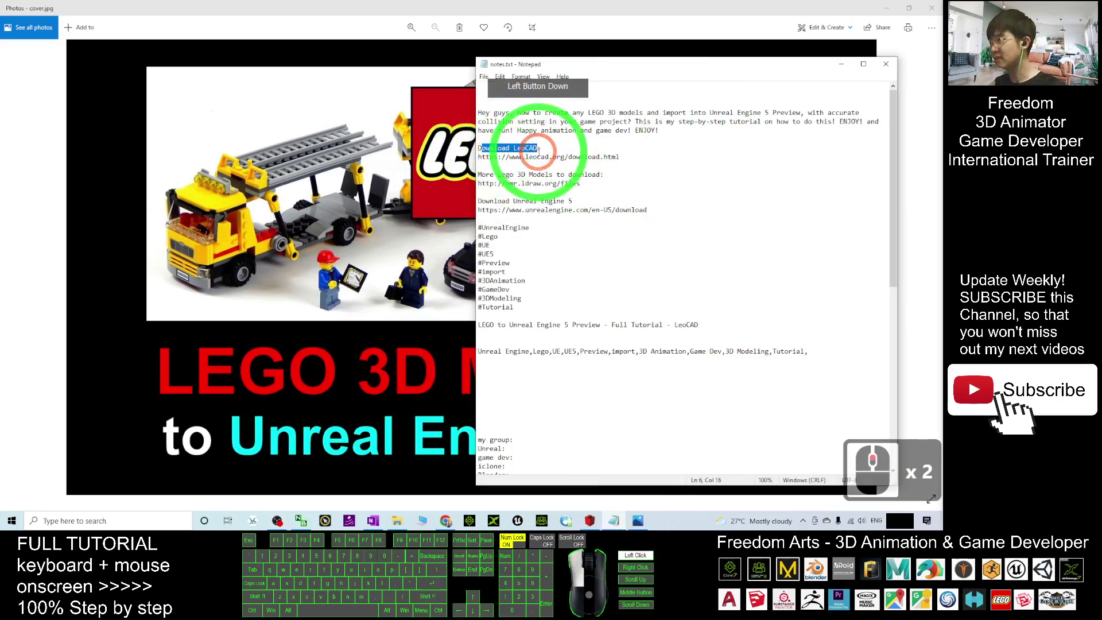
{"action": "left_click", "coordinate": [524, 156]}
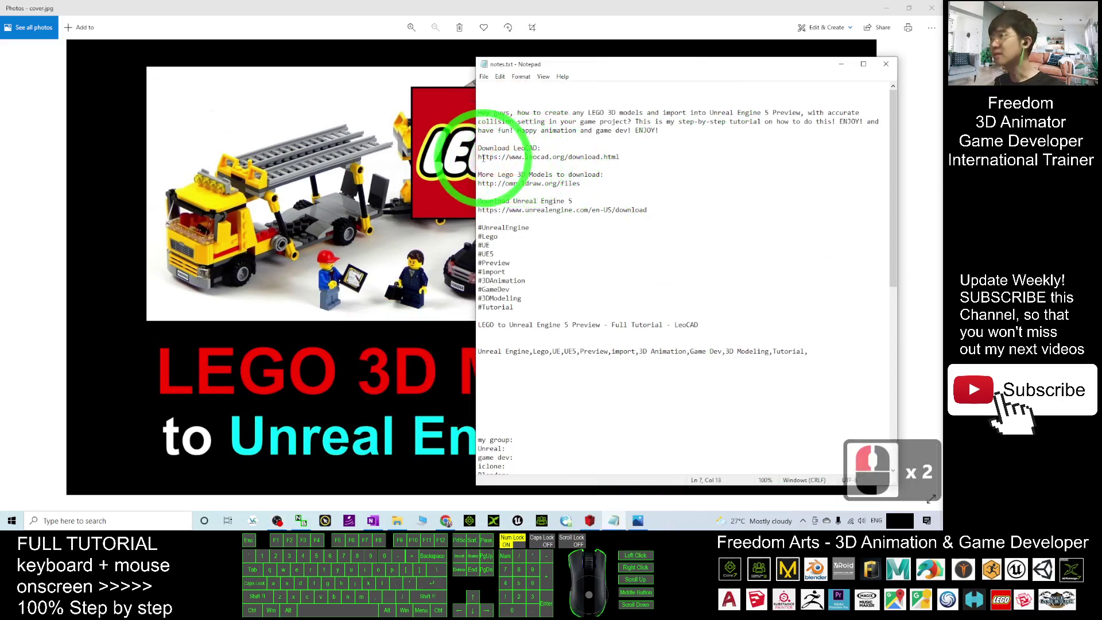
{"action": "left_click_drag", "start_coordinate": [483, 157], "coordinate": [570, 157]}
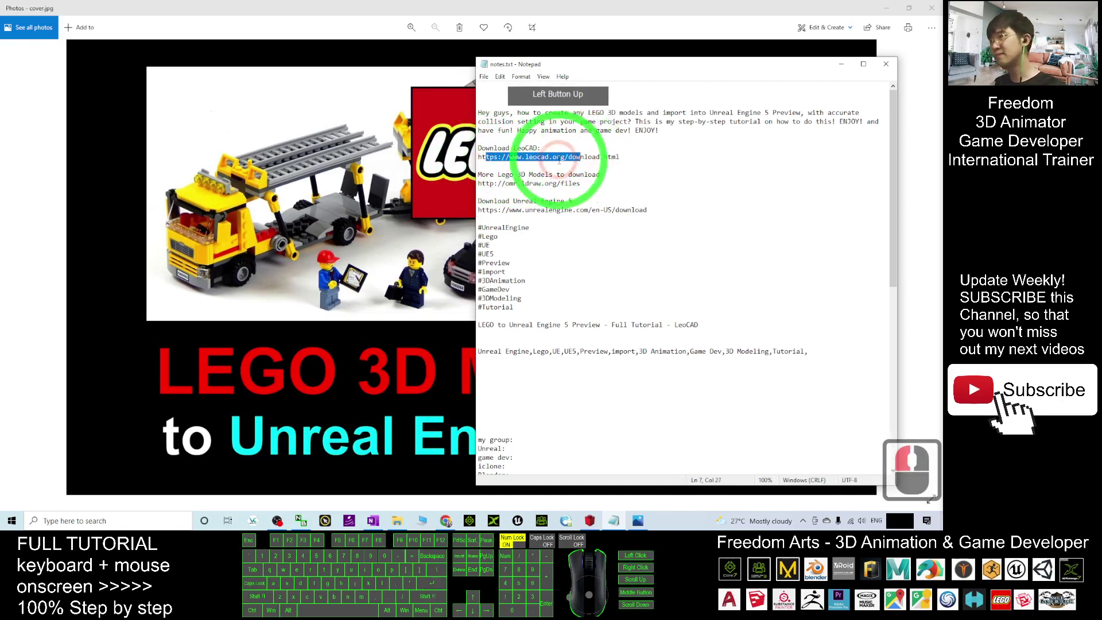
{"action": "left_click", "coordinate": [548, 157]}
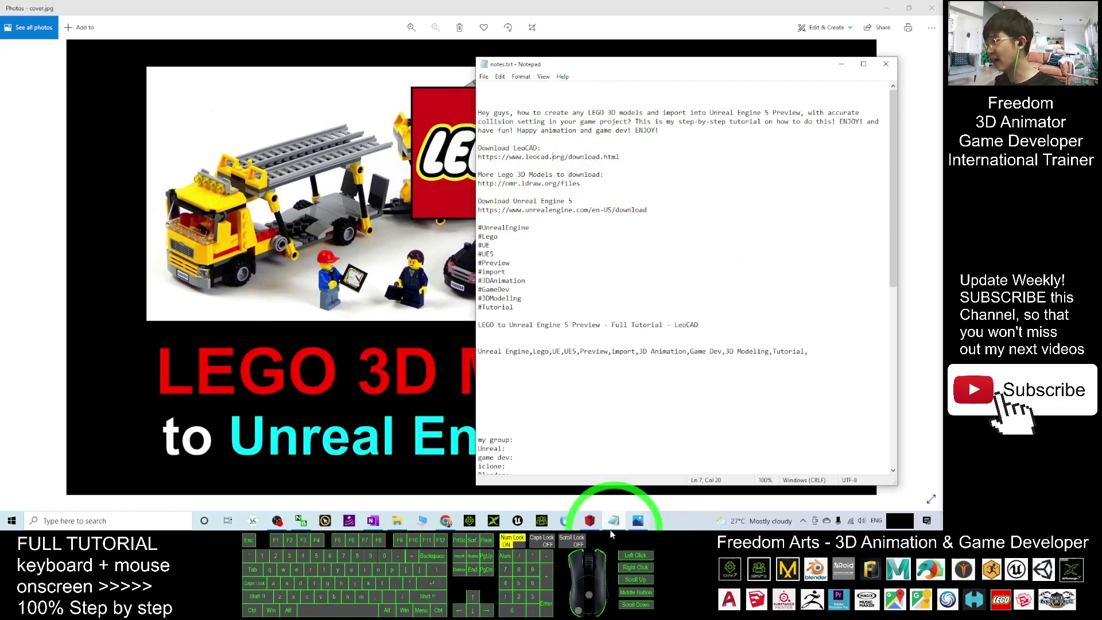
Switch to LeoCAD and place a sky blue 1 x 1 brick with the "3" pattern in front of the pizza shop.
{"action": "left_click", "coordinate": [589, 520]}
{"action": "scroll", "coordinate": [607, 332], "scroll_direction": "up", "scroll_amount": 6}
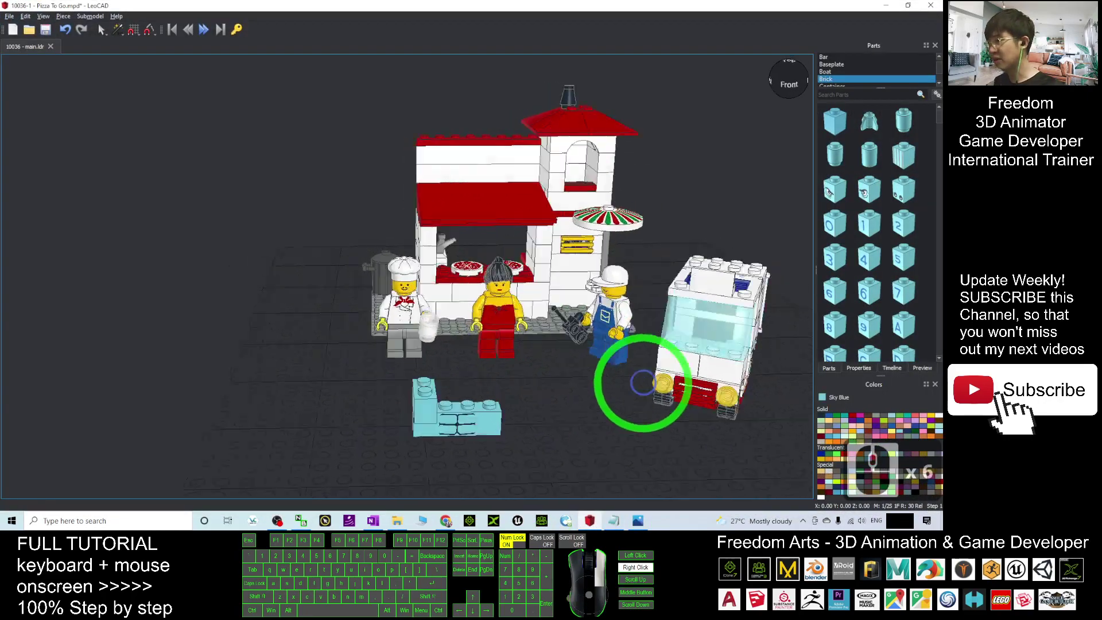
{"action": "right_click_drag", "start_coordinate": [642, 382], "coordinate": [842, 261]}
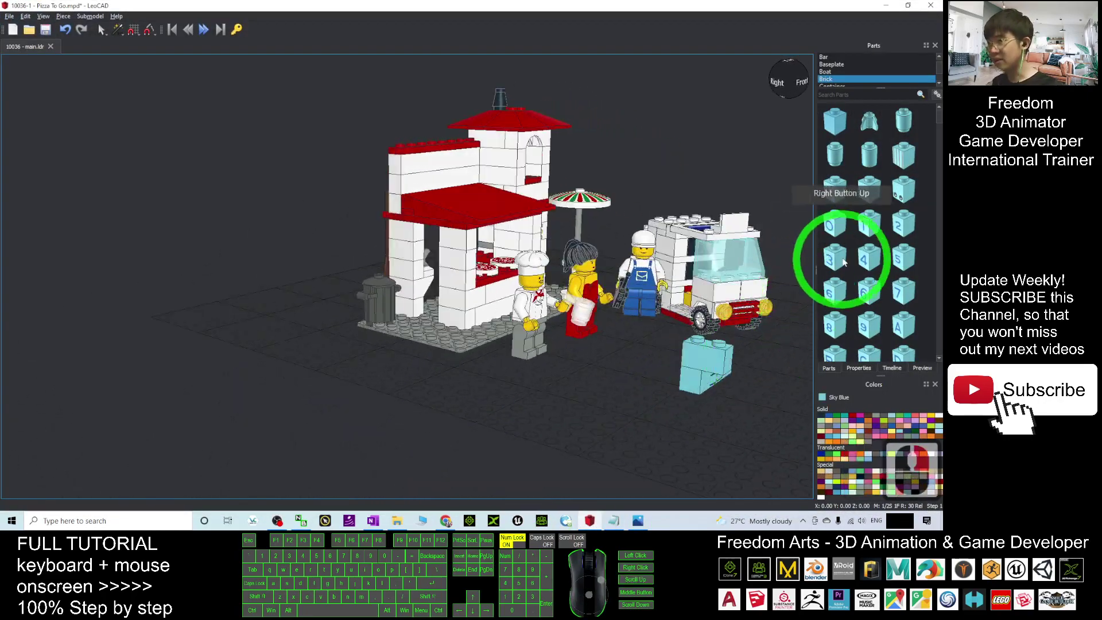
{"action": "left_click_drag", "start_coordinate": [843, 262], "coordinate": [583, 390]}
{"action": "left_click", "coordinate": [632, 411]}
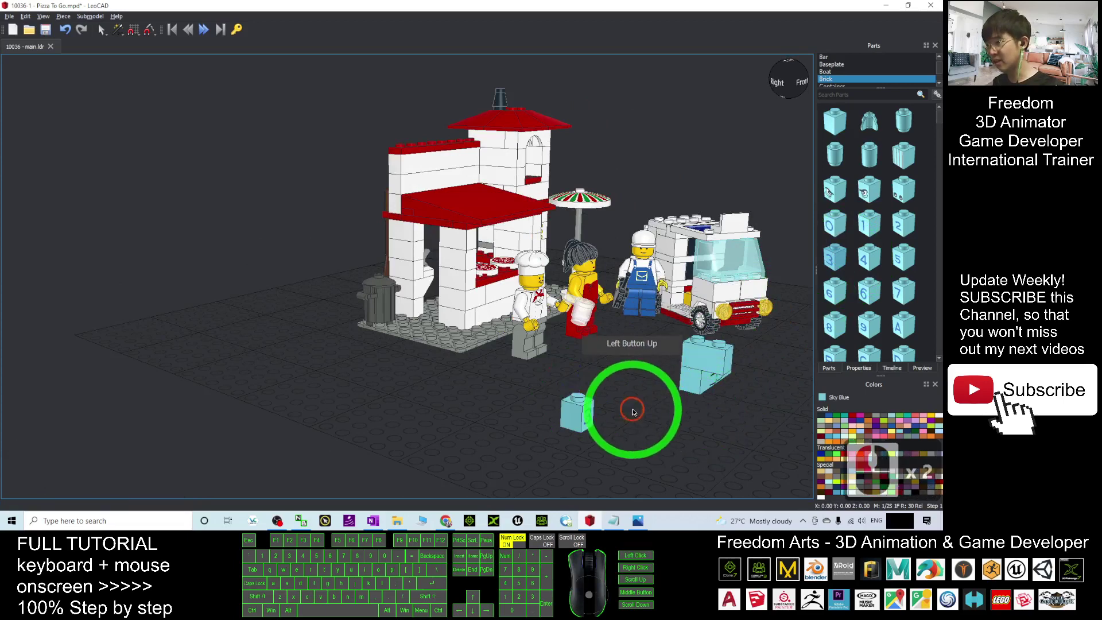
{"action": "left_click", "coordinate": [575, 412]}
Set the part colour to Light Orange and place a patterned brick beside the numbered brick, then minimize LeoCAD.
{"action": "left_click", "coordinate": [835, 436]}
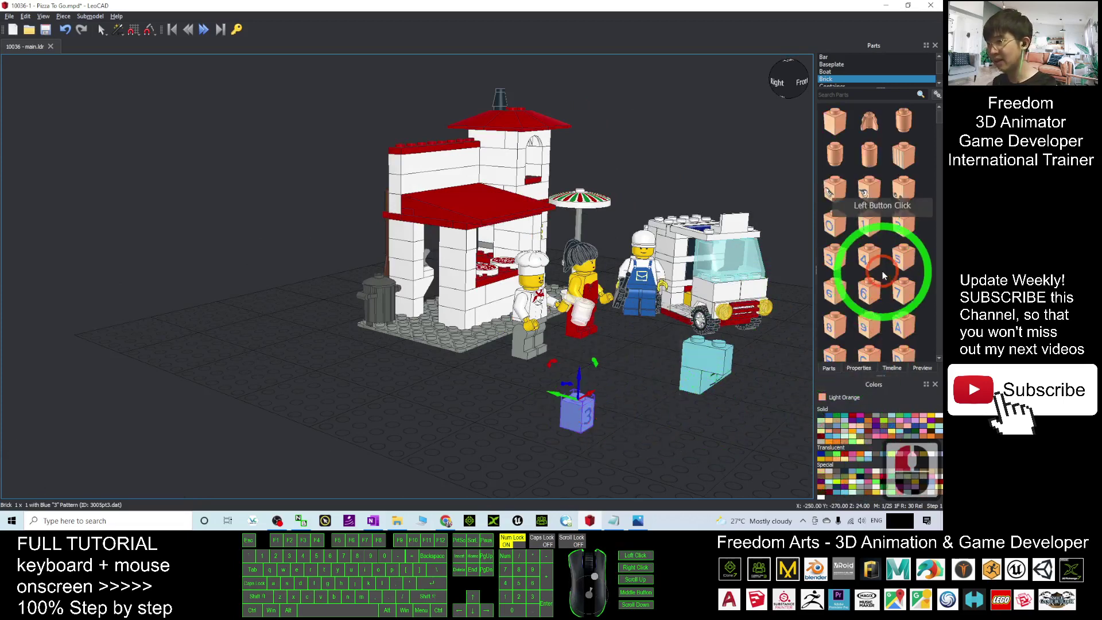
{"action": "scroll", "coordinate": [882, 276], "scroll_direction": "down", "scroll_amount": 20}
{"action": "left_click_drag", "start_coordinate": [836, 298], "coordinate": [482, 386]}
{"action": "left_click", "coordinate": [645, 372]}
{"action": "left_click", "coordinate": [886, 5]}
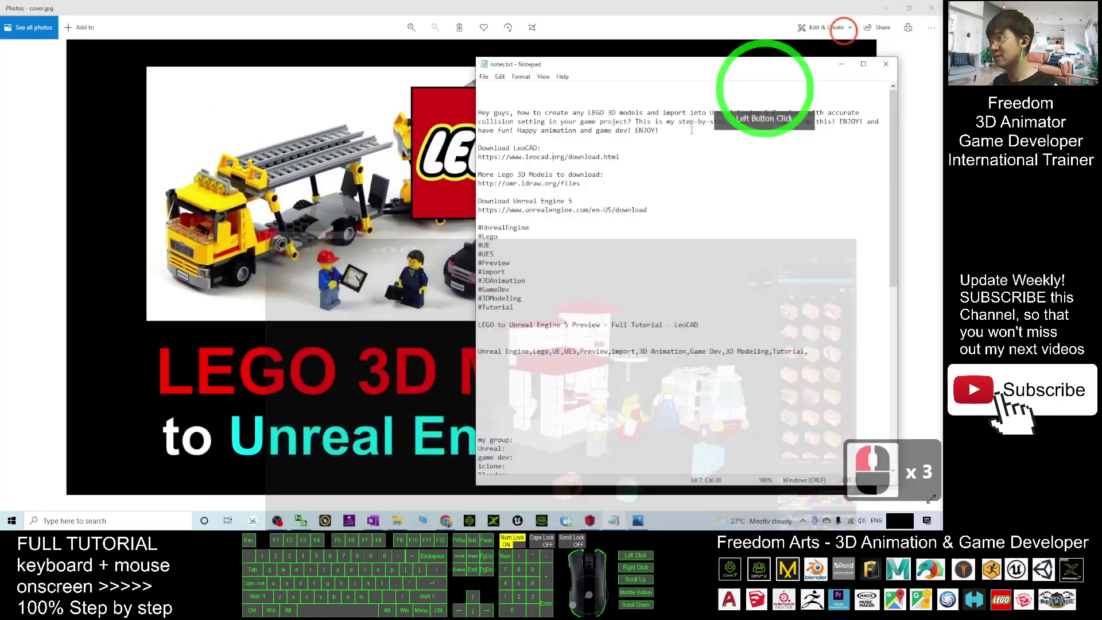
{"action": "left_click", "coordinate": [671, 296]}
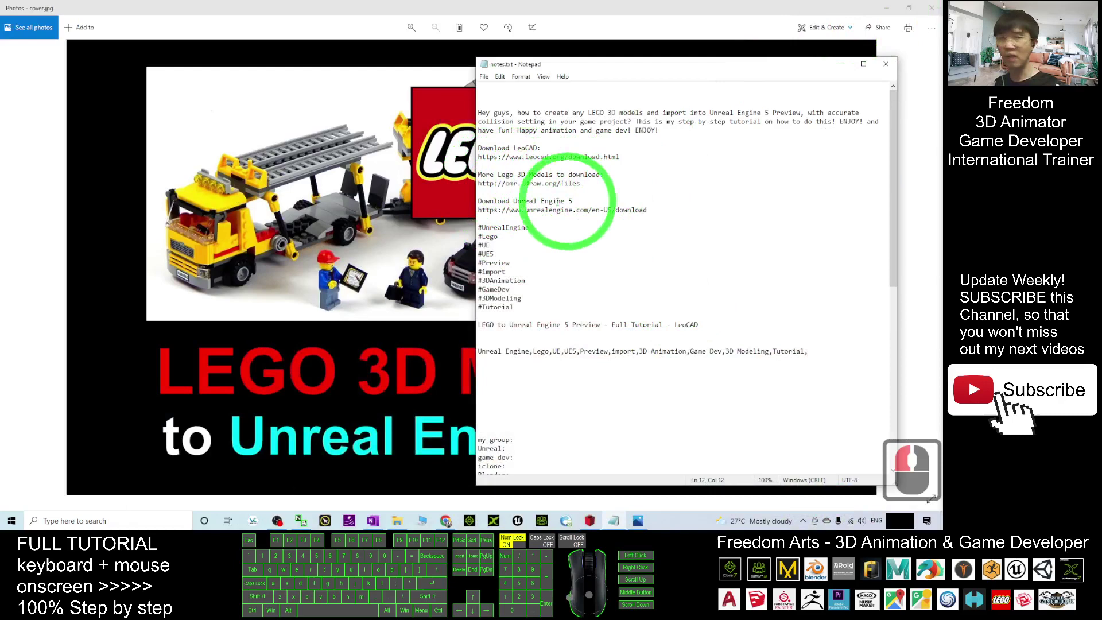
{"action": "left_click_drag", "start_coordinate": [479, 184], "coordinate": [583, 182]}
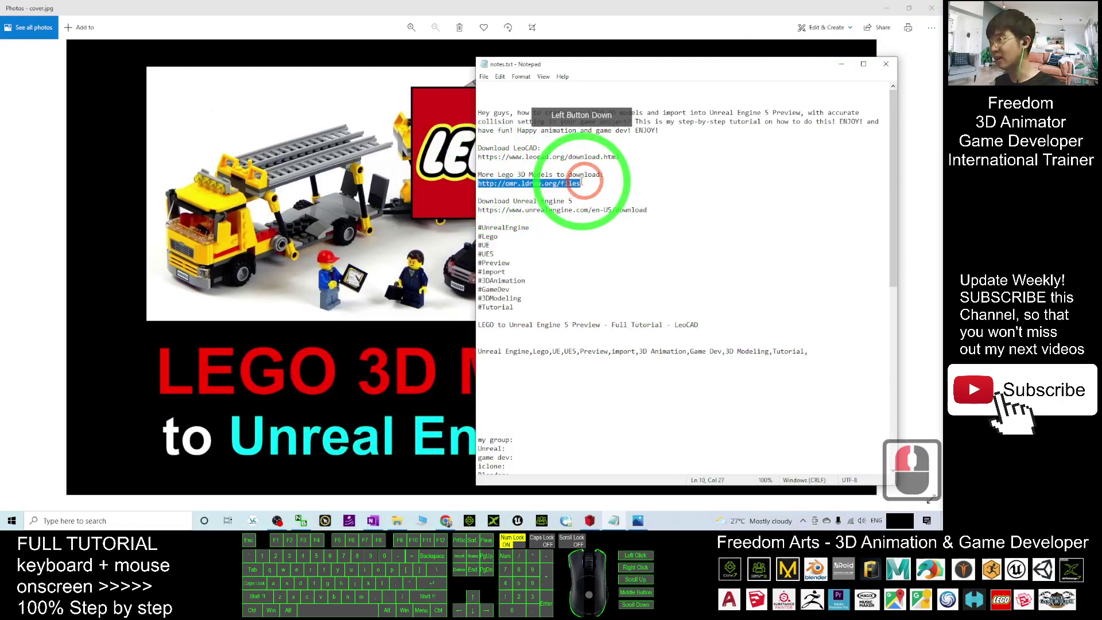
{"action": "key", "text": "ctrl+c"}
{"action": "left_click", "coordinate": [446, 519]}
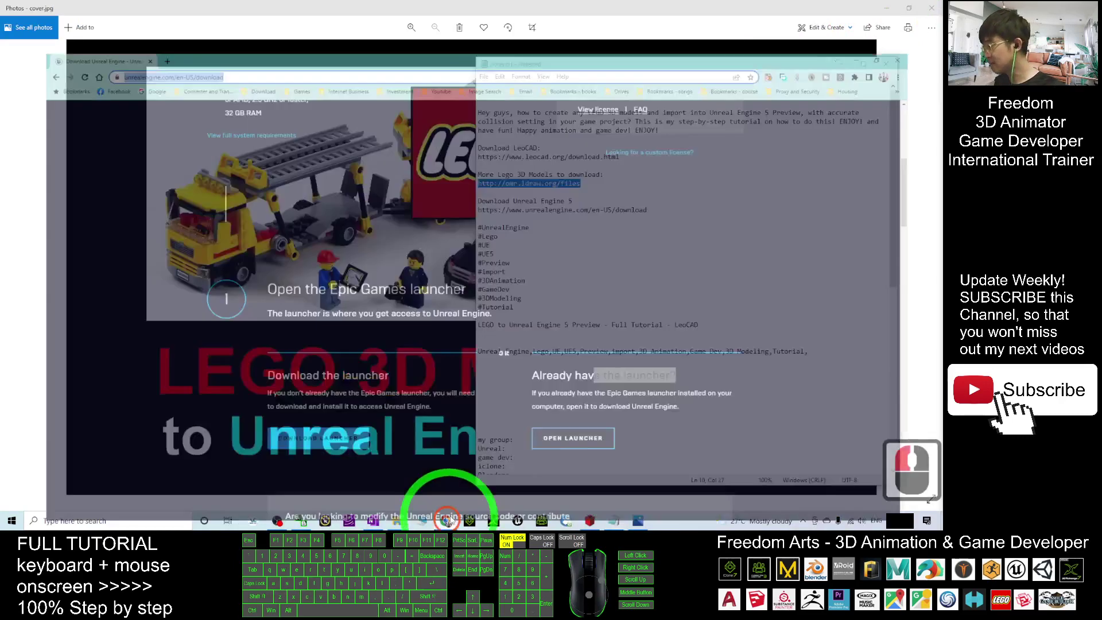
{"action": "left_click", "coordinate": [138, 25]}
{"action": "left_click", "coordinate": [133, 9]}
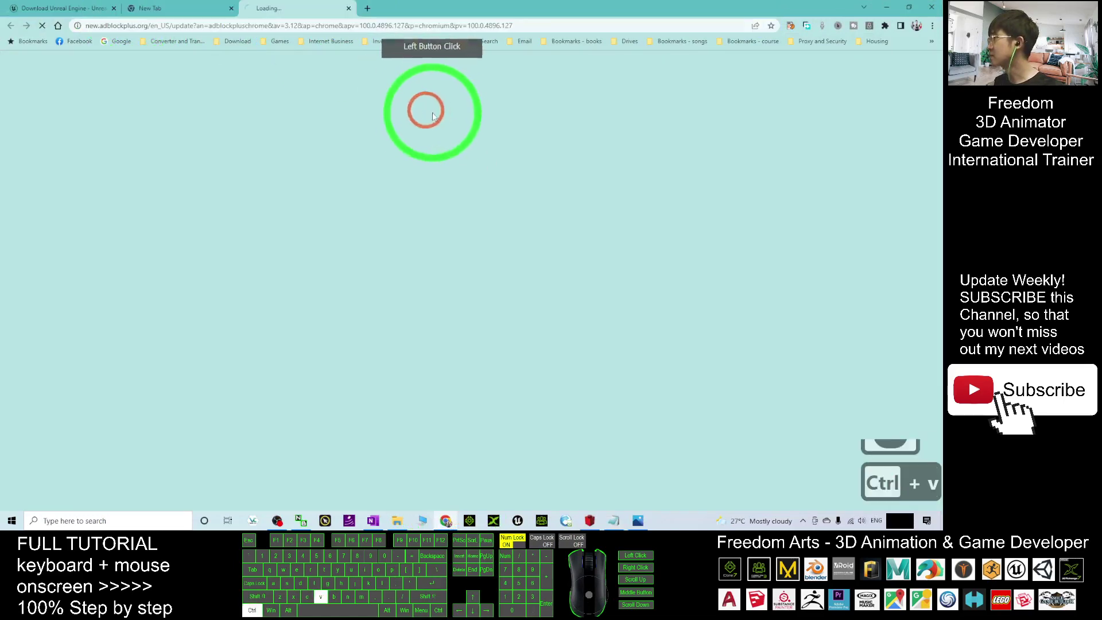
{"action": "key", "text": "ctrl+v"}
{"action": "middle_click", "coordinate": [329, 5]}
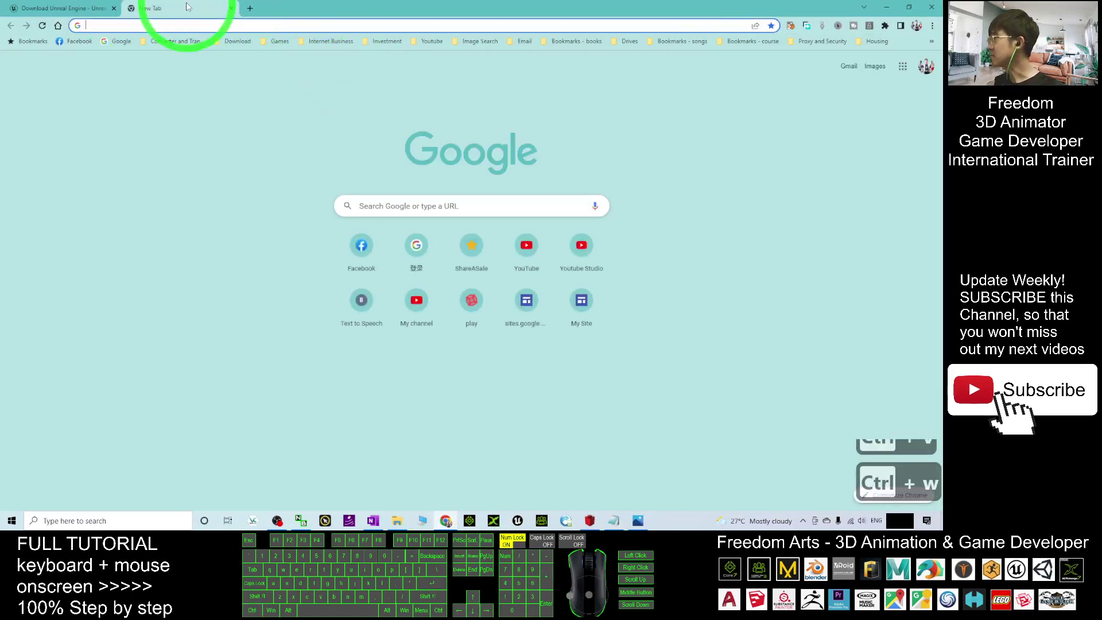
{"action": "key", "text": "Return"}
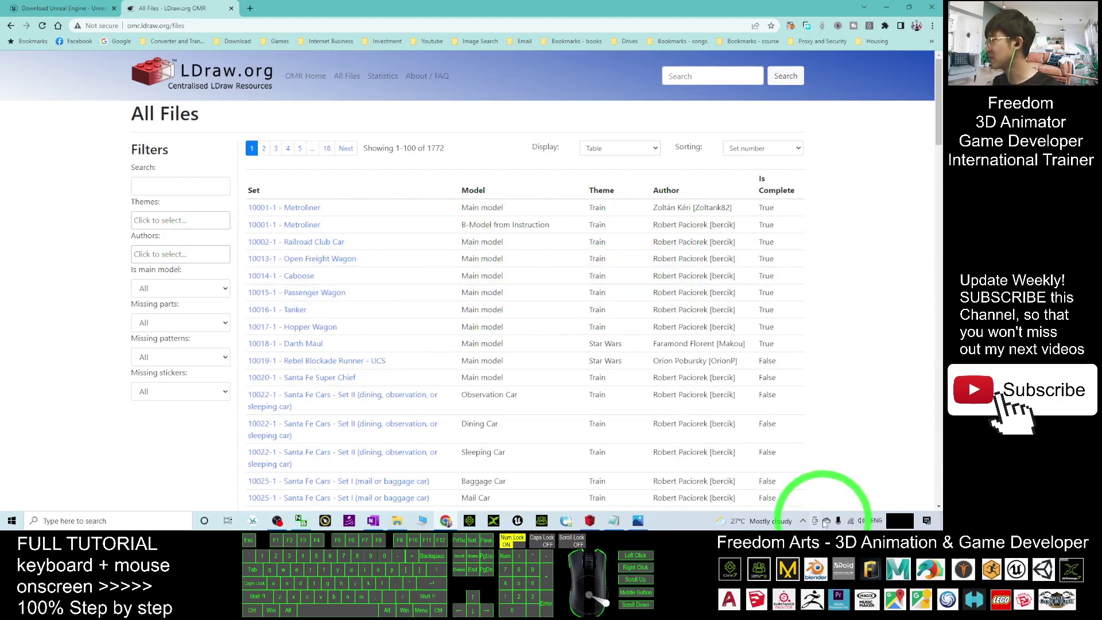
Examine the 10002-1 Railroad Club Car and 10124-1 Wright Flyer pages, returning to the file list after each.
{"action": "left_click", "coordinate": [307, 243]}
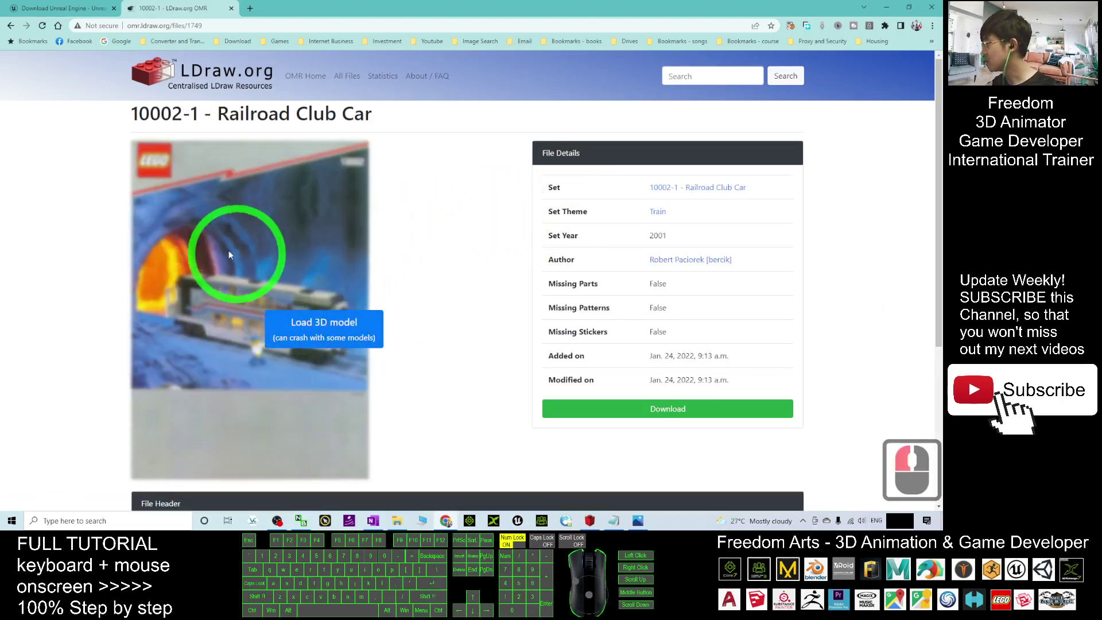
{"action": "left_click", "coordinate": [11, 25]}
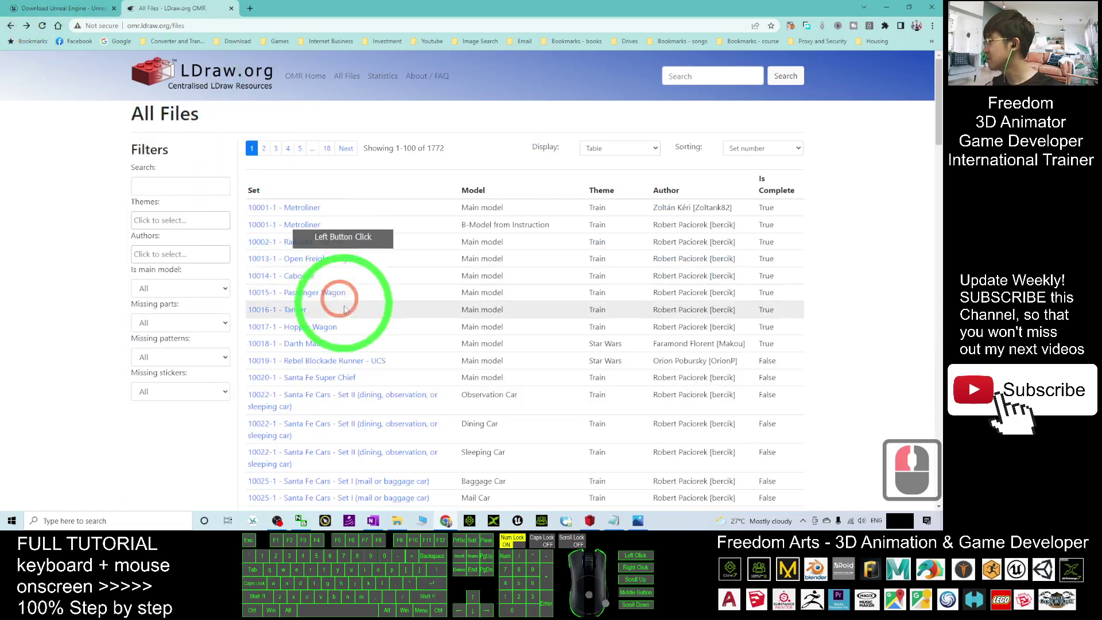
{"action": "scroll", "coordinate": [495, 314], "scroll_direction": "down", "scroll_amount": 4}
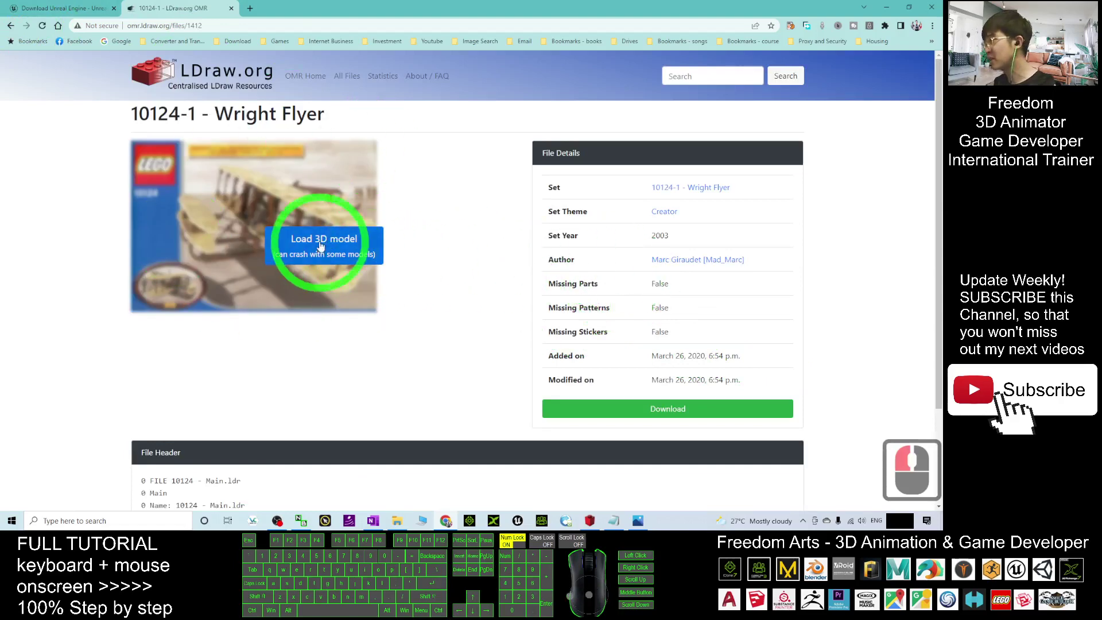
{"action": "left_click", "coordinate": [23, 24]}
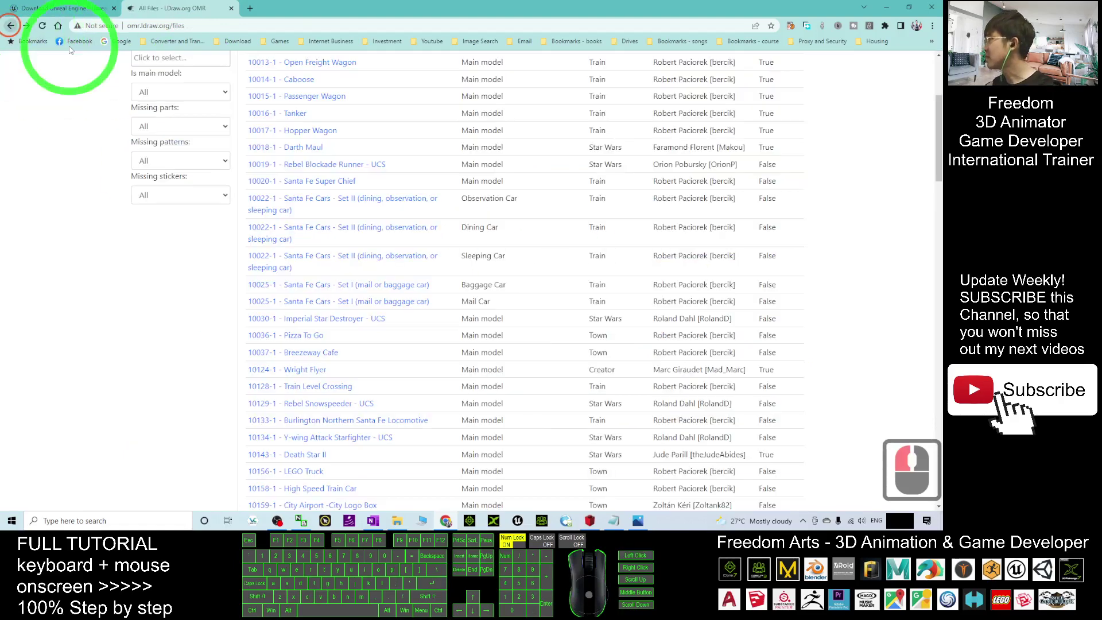
Download the 10170-1 TTX Intermodal Double-Stack Car model and show the file in its folder with the name column widened.
{"action": "scroll", "coordinate": [290, 234], "scroll_direction": "down", "scroll_amount": 5}
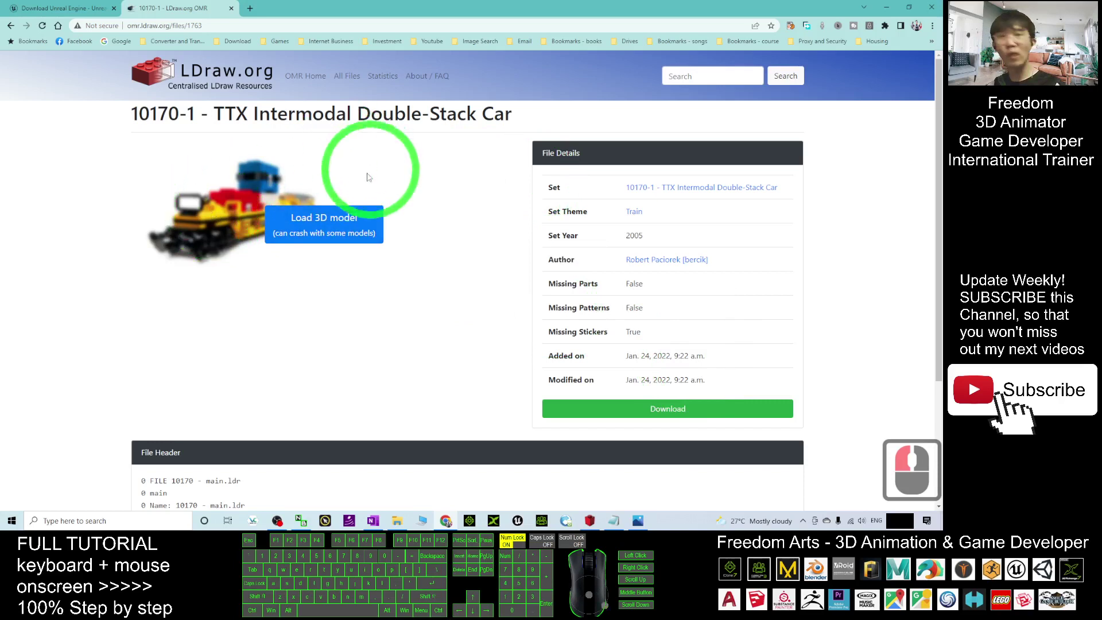
{"action": "left_click", "coordinate": [674, 408]}
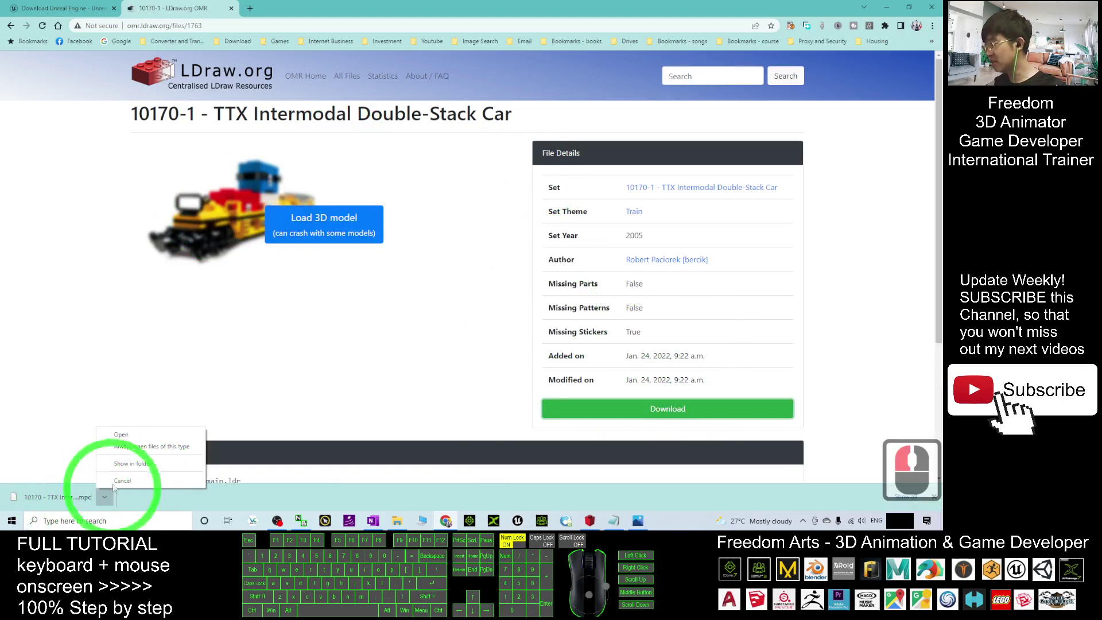
{"action": "left_click", "coordinate": [134, 464]}
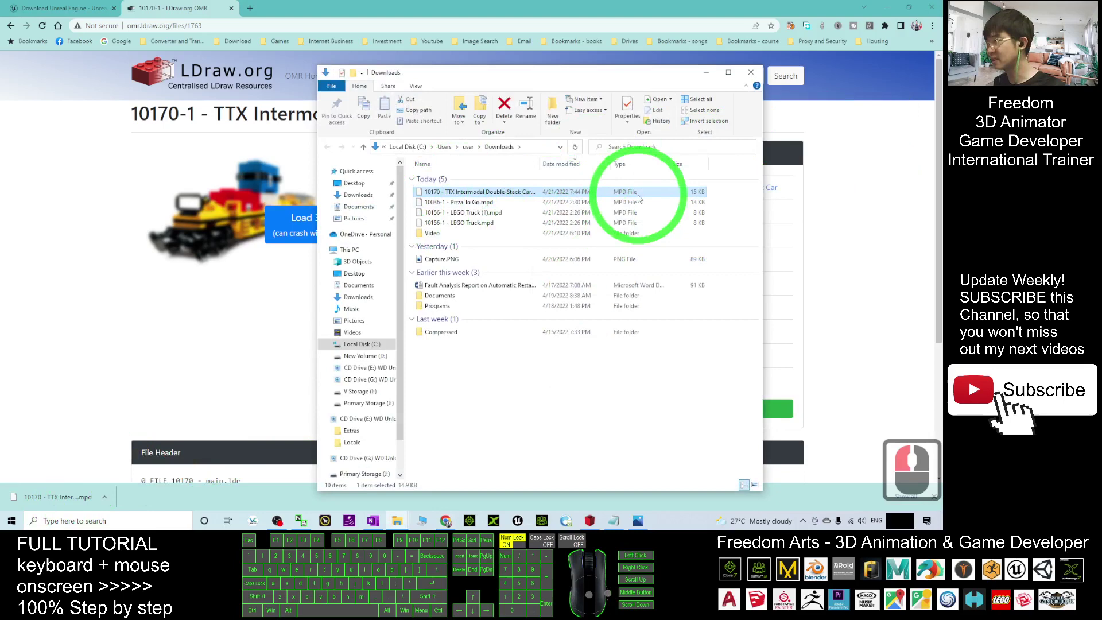
{"action": "left_click_drag", "start_coordinate": [538, 163], "coordinate": [623, 162]}
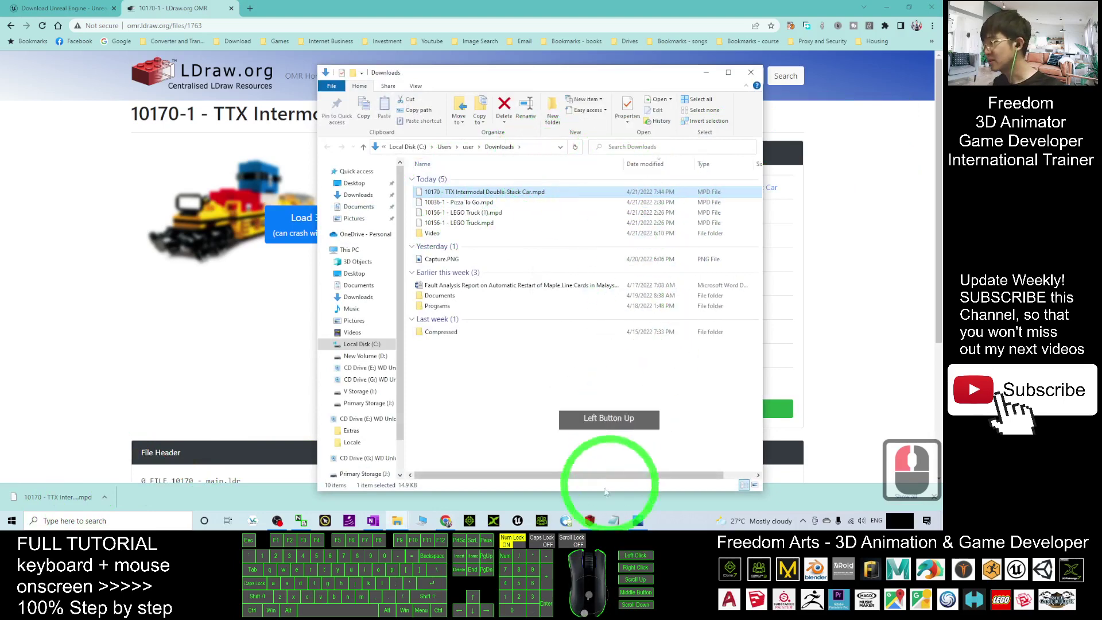
Close LeoCAD without saving the changes to 10036-1 - Pizza To Go.mpd.
{"action": "left_click", "coordinate": [590, 520]}
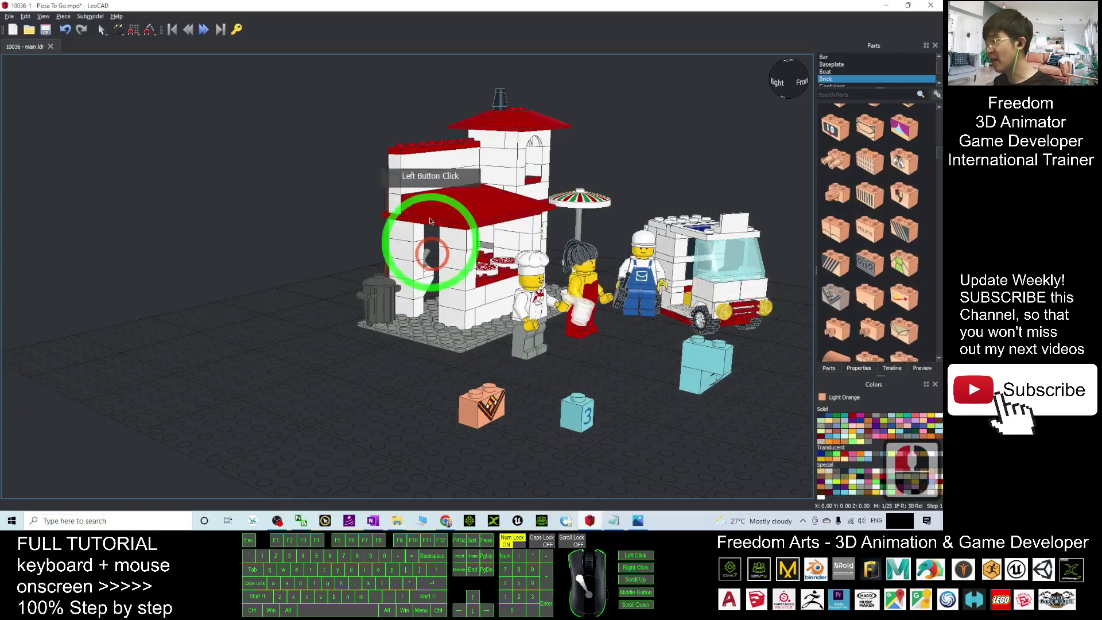
{"action": "left_click", "coordinate": [930, 5]}
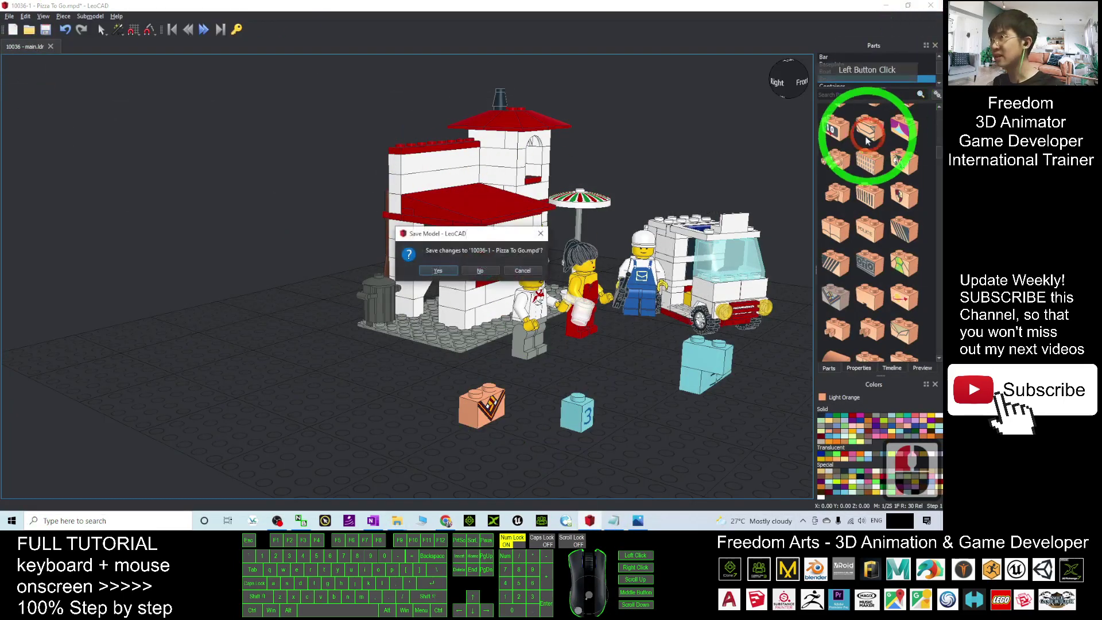
{"action": "left_click", "coordinate": [480, 270]}
Search Windows for "leo" and launch LeoCAD with a new model.
{"action": "left_click", "coordinate": [59, 521]}
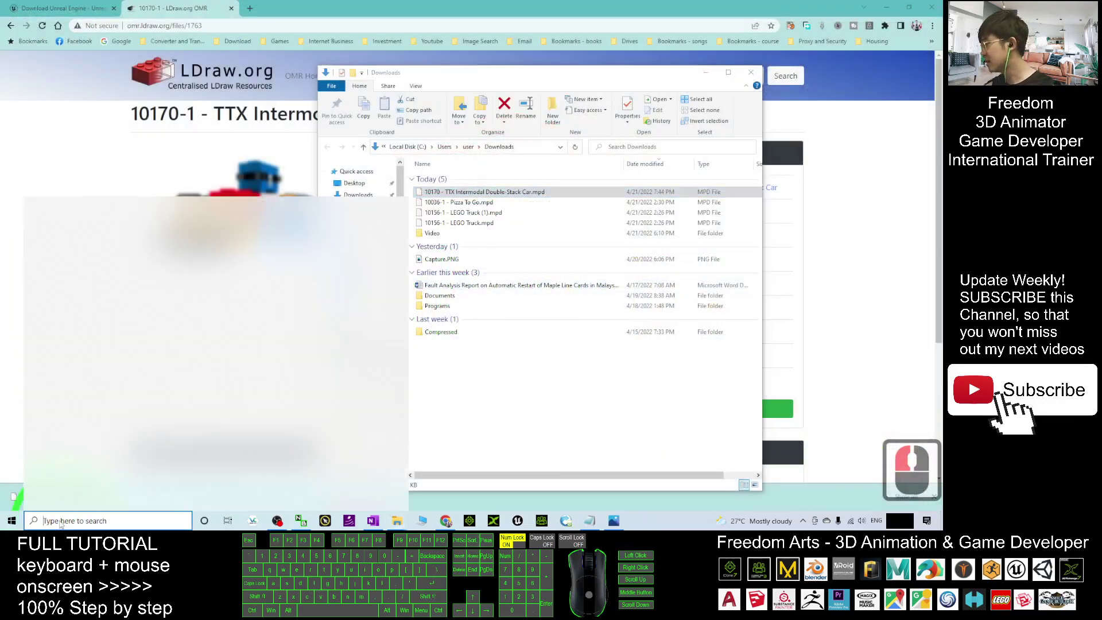
{"action": "type", "text": "leo"}
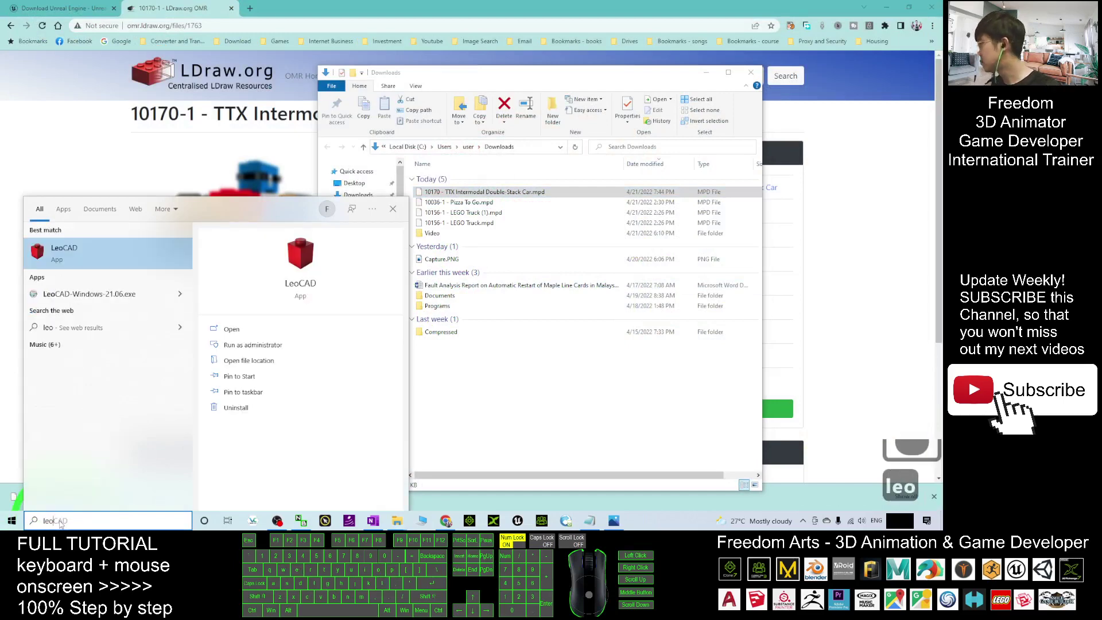
{"action": "left_click", "coordinate": [79, 255]}
{"action": "left_click", "coordinate": [626, 208]}
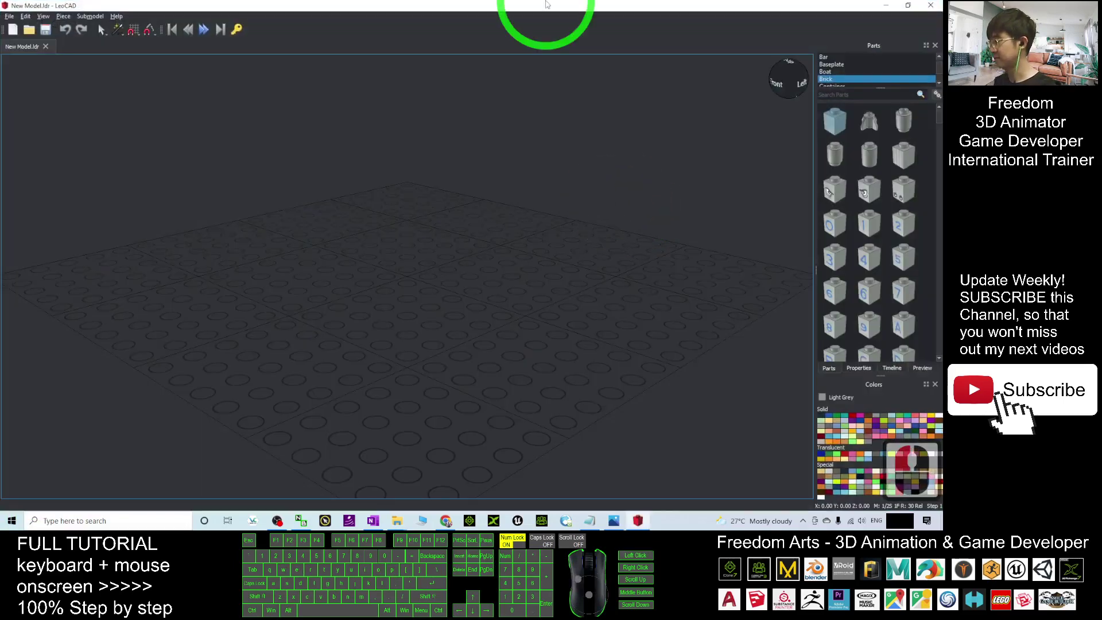
Load 10170 - TTX Intermodal Double-Stack Car.mpd from the Downloads folder into LeoCAD and inspect the model in a maximized window.
{"action": "left_click_drag", "start_coordinate": [566, 6], "coordinate": [222, 108]}
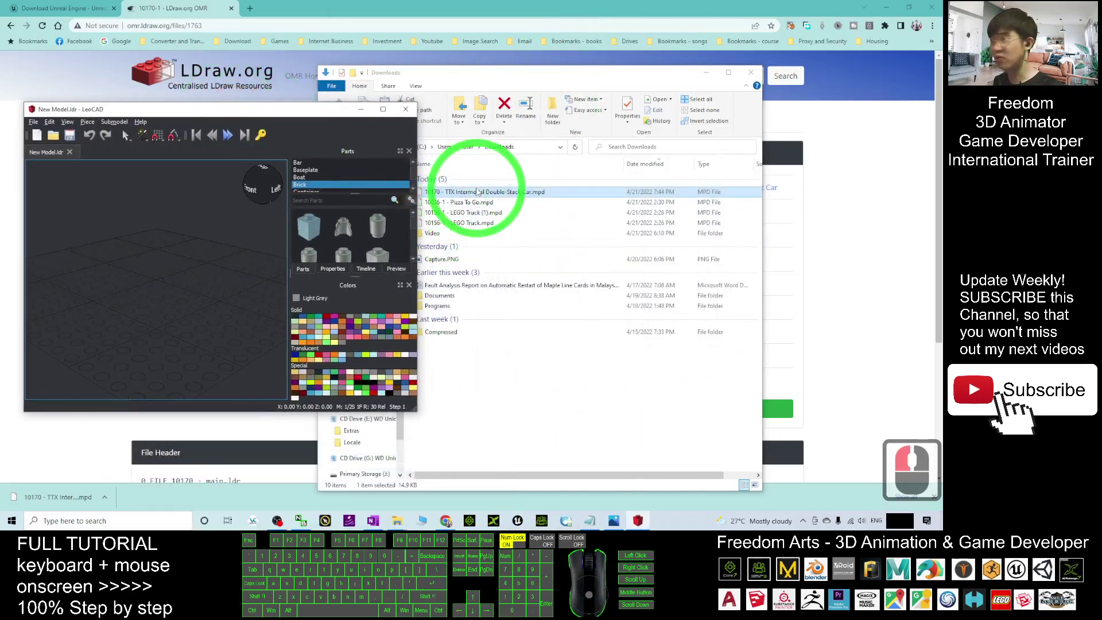
{"action": "left_click_drag", "start_coordinate": [478, 192], "coordinate": [246, 246]}
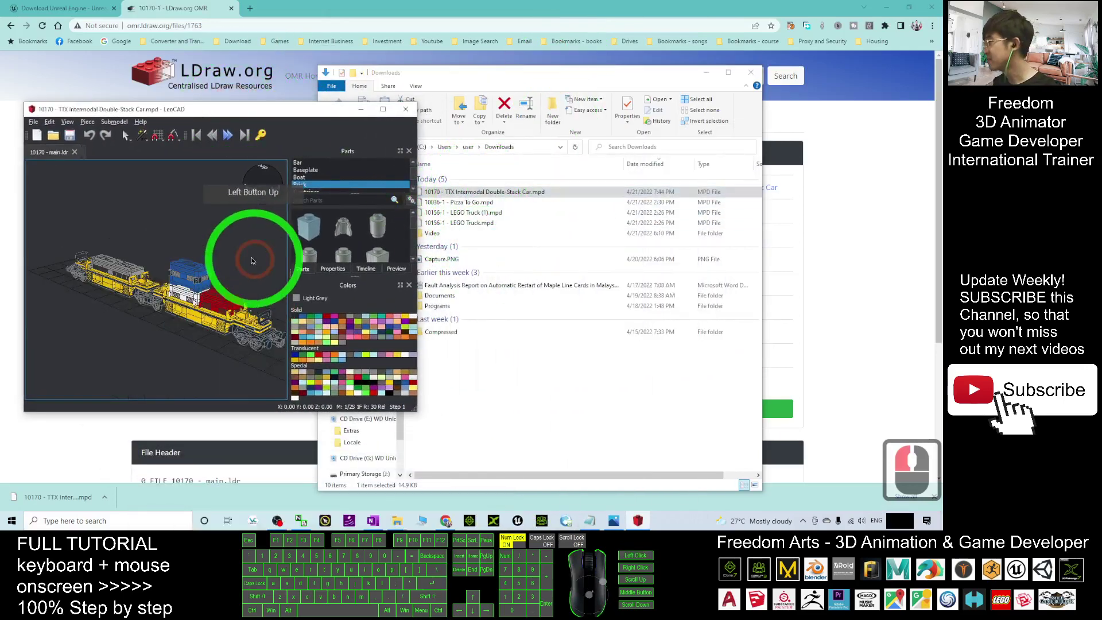
{"action": "left_click", "coordinate": [383, 109]}
{"action": "left_click_drag", "start_coordinate": [580, 315], "coordinate": [710, 328]}
{"action": "right_click_drag", "start_coordinate": [703, 315], "coordinate": [402, 340]}
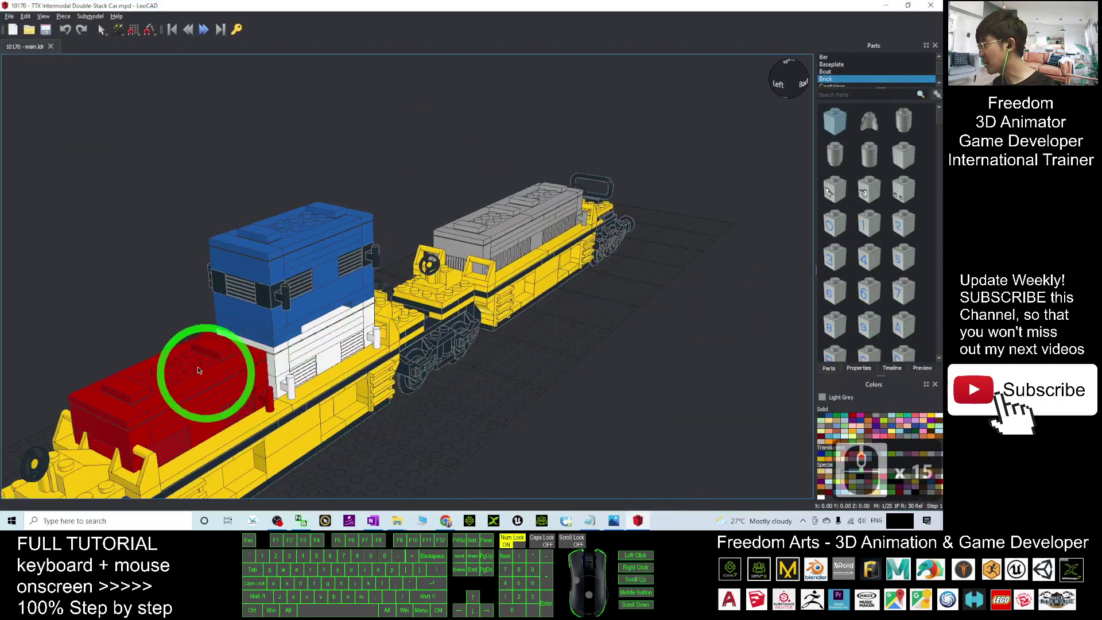
{"action": "right_click_drag", "start_coordinate": [201, 373], "coordinate": [787, 7]}
Load 10036-1 - Pizza To Go.mpd from the Downloads folder into LeoCAD and maximize its window again.
{"action": "left_click_drag", "start_coordinate": [786, 7], "coordinate": [307, 98]}
{"action": "left_click_drag", "start_coordinate": [545, 80], "coordinate": [682, 85]}
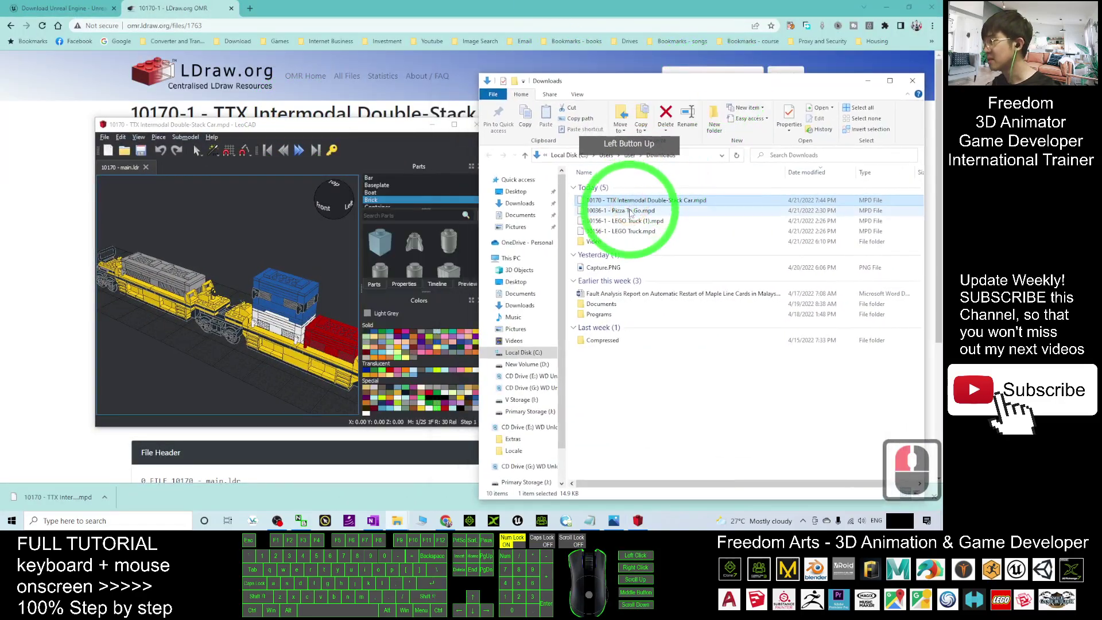
{"action": "left_click_drag", "start_coordinate": [625, 213], "coordinate": [246, 381]}
{"action": "left_click_drag", "start_coordinate": [379, 130], "coordinate": [603, 5]}
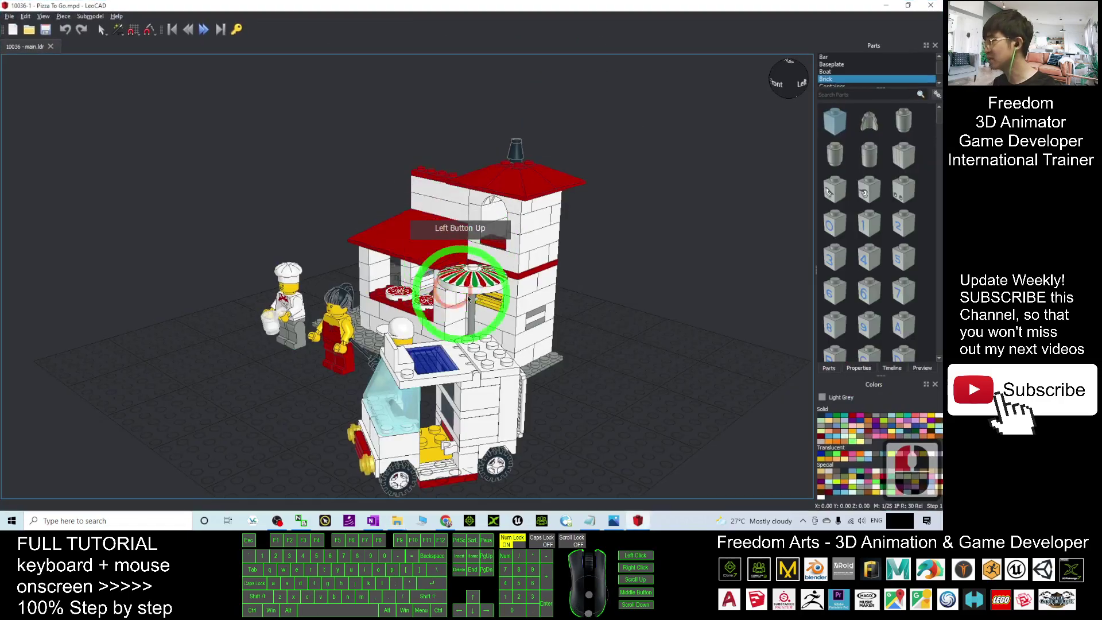
Add a light grey two-stud brick from the Brick category to the ground in front of the minifigures.
{"action": "left_click_drag", "start_coordinate": [463, 332], "coordinate": [278, 369]}
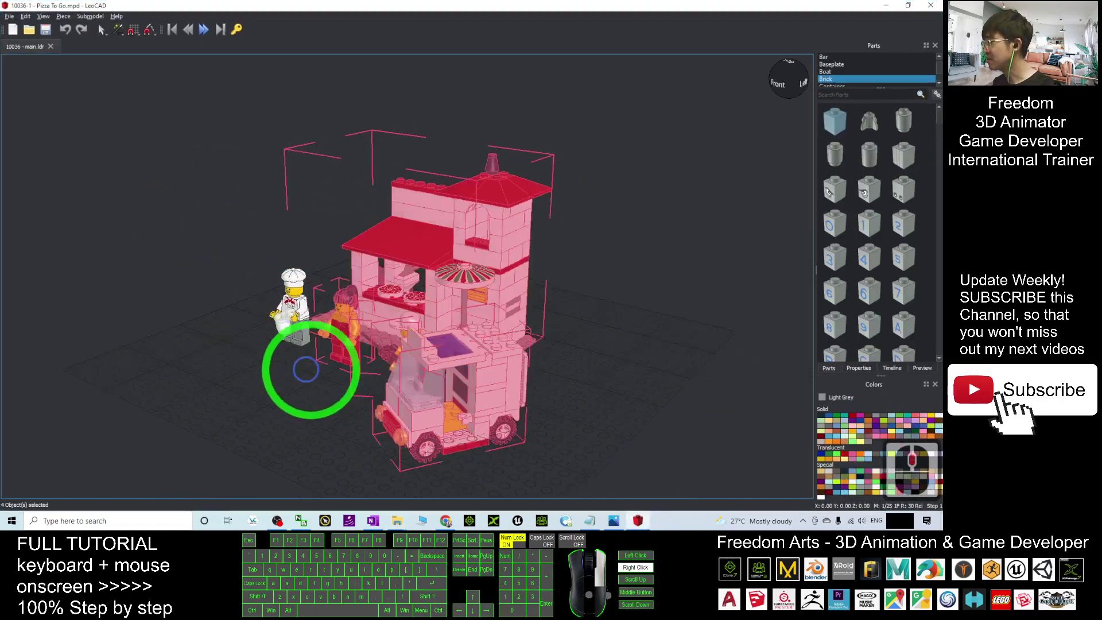
{"action": "right_click_drag", "start_coordinate": [278, 368], "coordinate": [644, 364]}
{"action": "scroll", "coordinate": [868, 241], "scroll_direction": "down", "scroll_amount": 13}
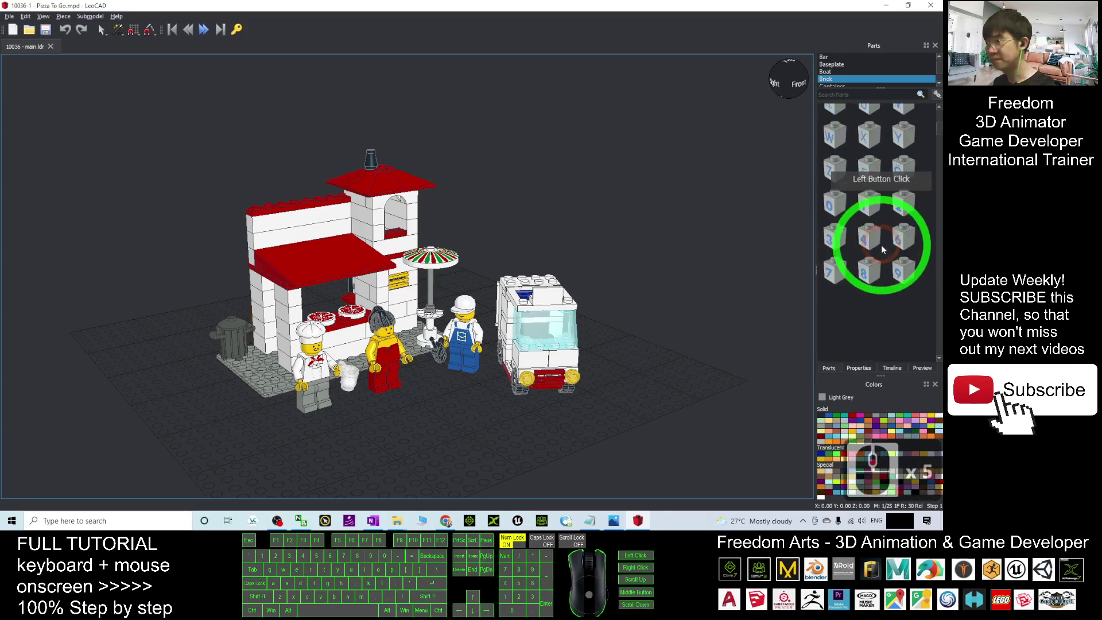
{"action": "scroll", "coordinate": [871, 281], "scroll_direction": "down", "scroll_amount": 7}
{"action": "left_click_drag", "start_coordinate": [869, 223], "coordinate": [453, 425]}
Set the part colour to Coral and stack a Brick 1 x 2 without Centre Stud on the loose grey brick.
{"action": "left_click", "coordinate": [880, 426]}
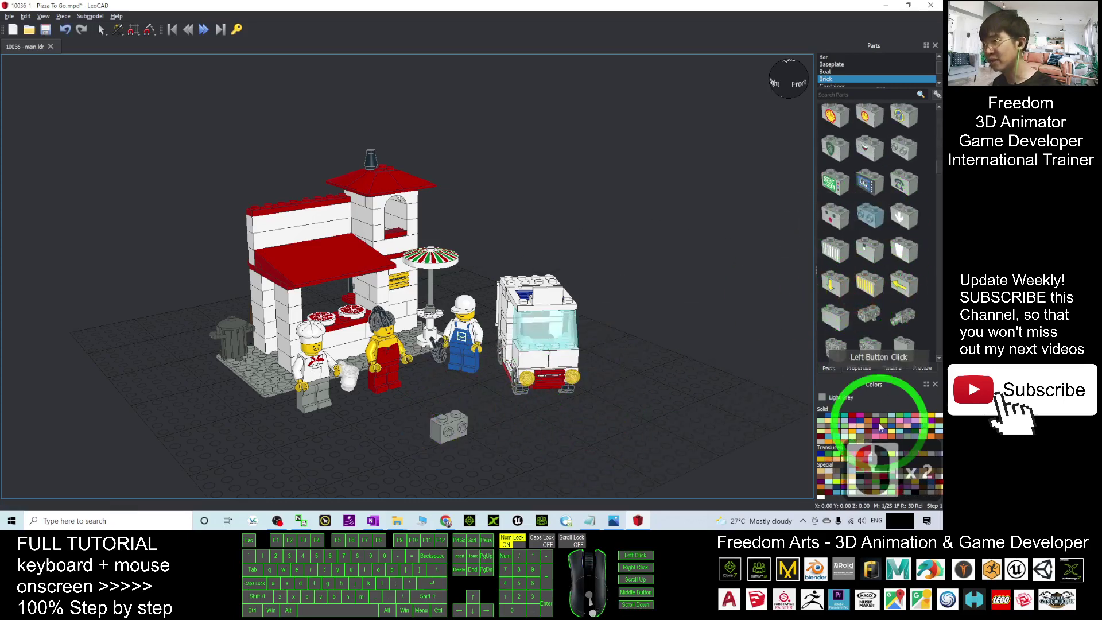
{"action": "left_click_drag", "start_coordinate": [835, 318], "coordinate": [503, 415]}
{"action": "right_click_drag", "start_coordinate": [502, 414], "coordinate": [430, 307]}
{"action": "scroll", "coordinate": [727, 466], "scroll_direction": "up", "scroll_amount": 4}
{"action": "left_click_drag", "start_coordinate": [516, 313], "coordinate": [548, 402]}
{"action": "right_click_drag", "start_coordinate": [553, 425], "coordinate": [452, 327]}
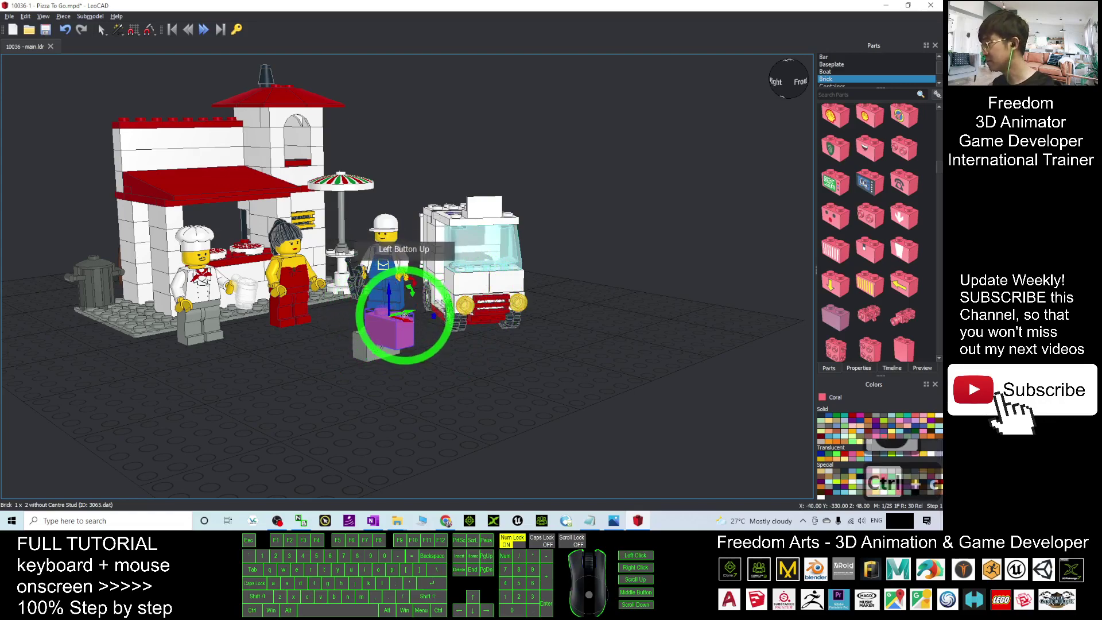
{"action": "mouse_move", "coordinate": [378, 302]}
{"action": "right_mouse_down"}
{"action": "mouse_move", "coordinate": [413, 352]}
{"action": "mouse_move", "coordinate": [386, 320]}
{"action": "right_mouse_up"}
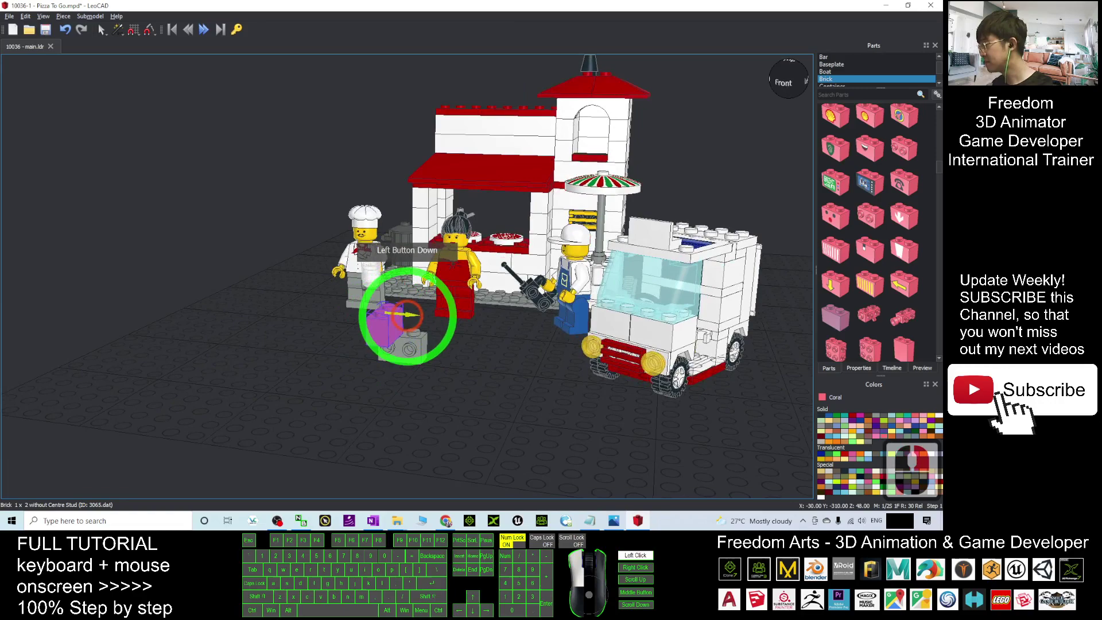
{"action": "mouse_move", "coordinate": [295, 344]}
{"action": "right_mouse_down"}
{"action": "mouse_move", "coordinate": [464, 332]}
{"action": "mouse_move", "coordinate": [295, 332]}
{"action": "right_mouse_up"}
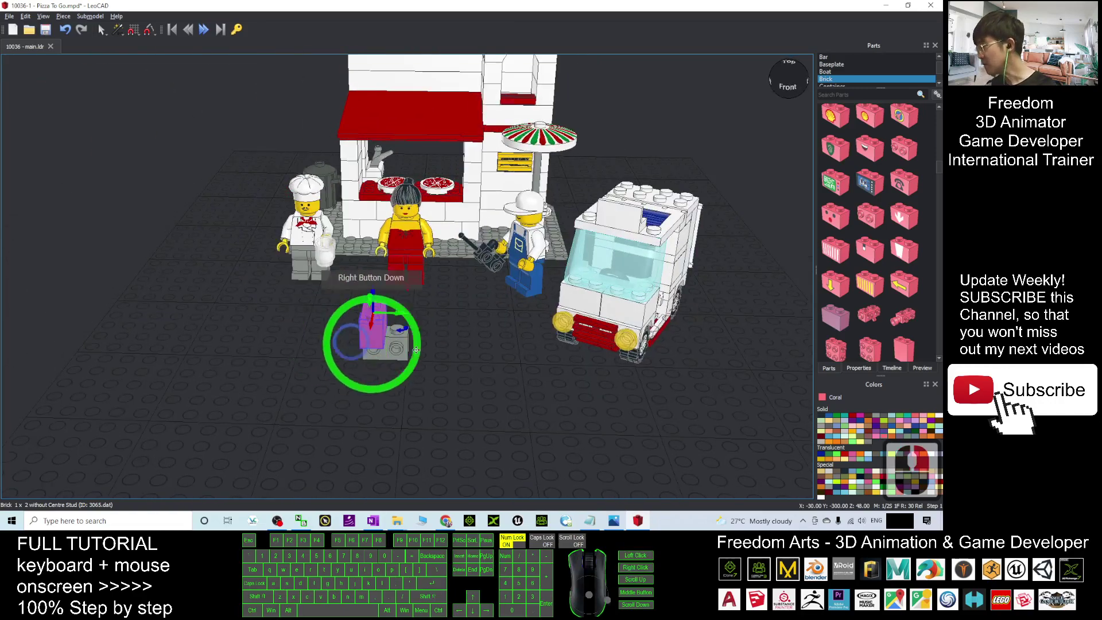
Place a second coral brick, with studs on its side, on the ground in front of the chef and inspect the scene.
{"action": "left_click", "coordinate": [522, 359]}
{"action": "left_click", "coordinate": [843, 343]}
{"action": "left_click_drag", "start_coordinate": [843, 342], "coordinate": [276, 337]}
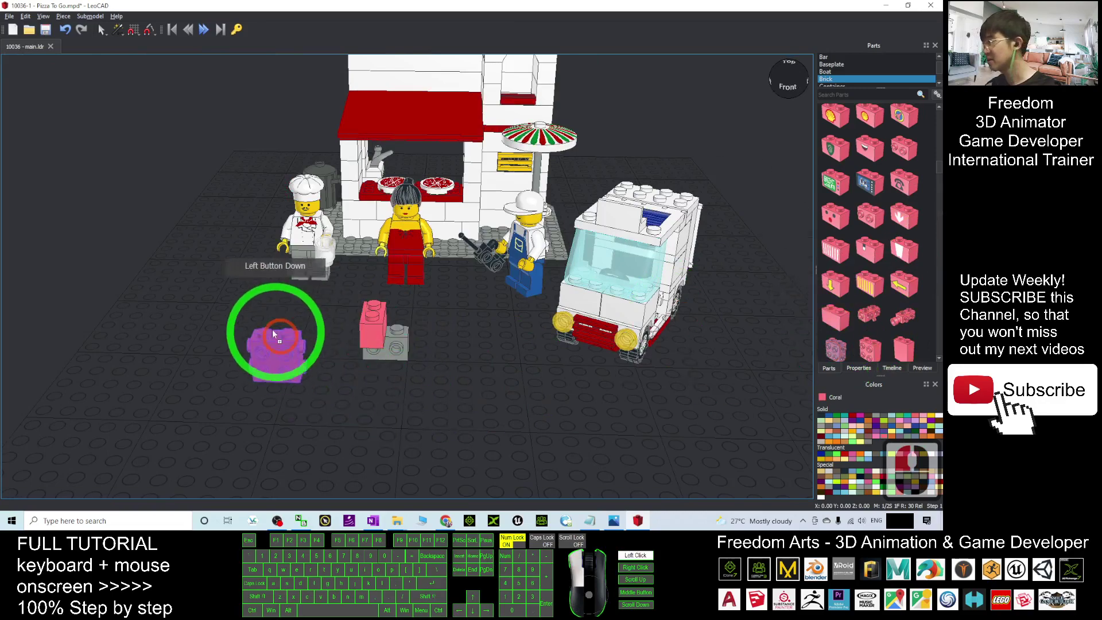
{"action": "left_click", "coordinate": [497, 402]}
{"action": "right_click_drag", "start_coordinate": [497, 402], "coordinate": [659, 237]}
{"action": "middle_click", "coordinate": [634, 295], "text": "shift"}
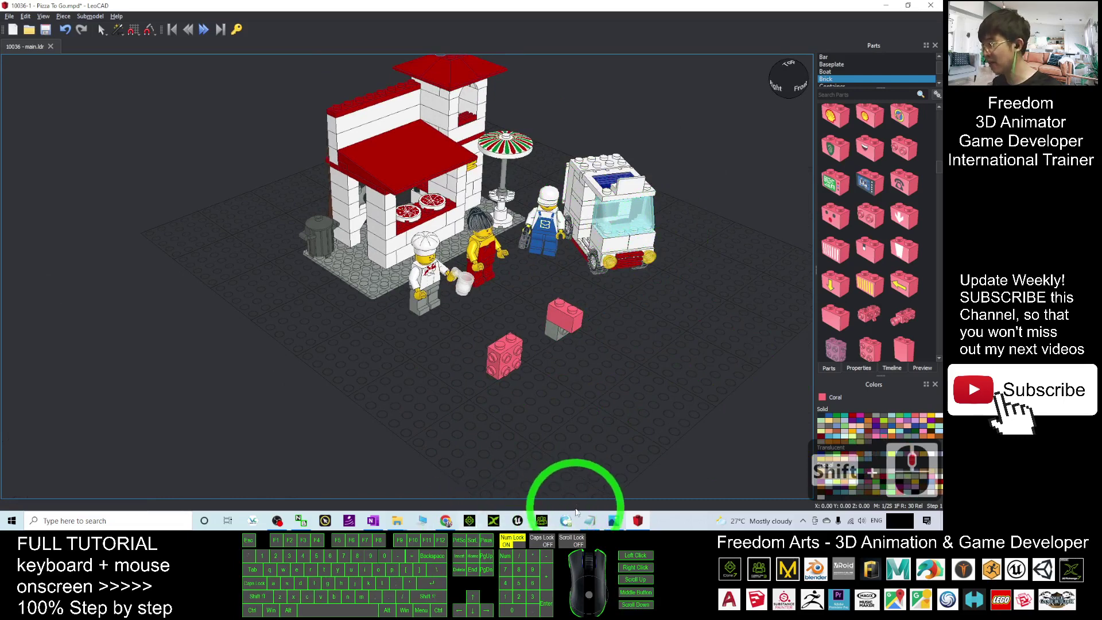
Restore LeoCAD to a smaller window and clear the desktop behind it of the cover image, Downloads folder, browser and notes.
{"action": "left_click", "coordinate": [612, 521]}
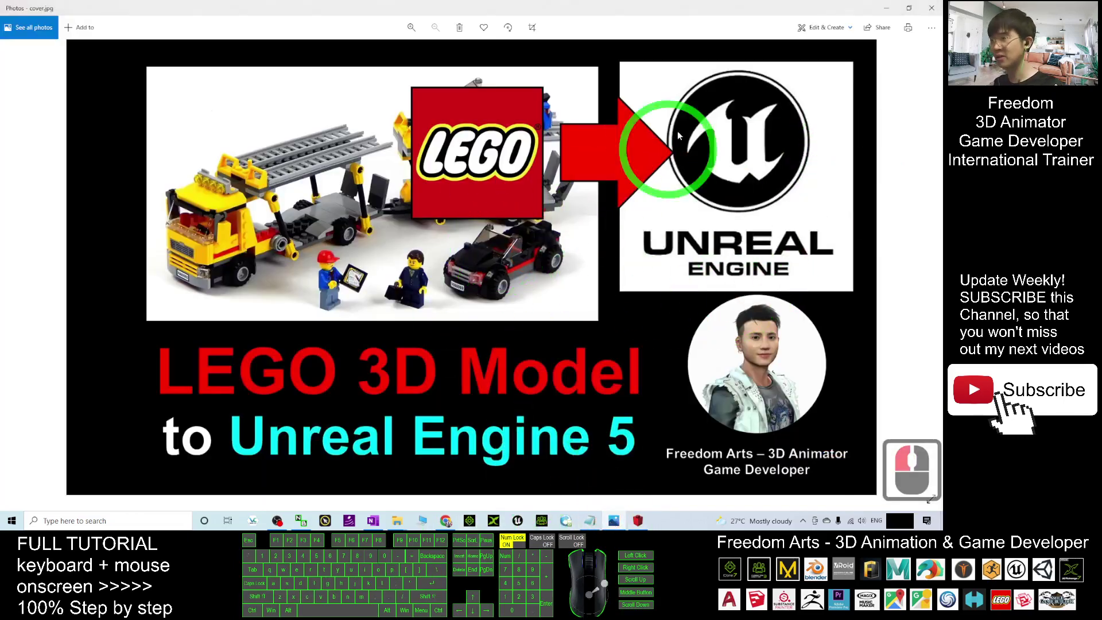
{"action": "left_click", "coordinate": [887, 8]}
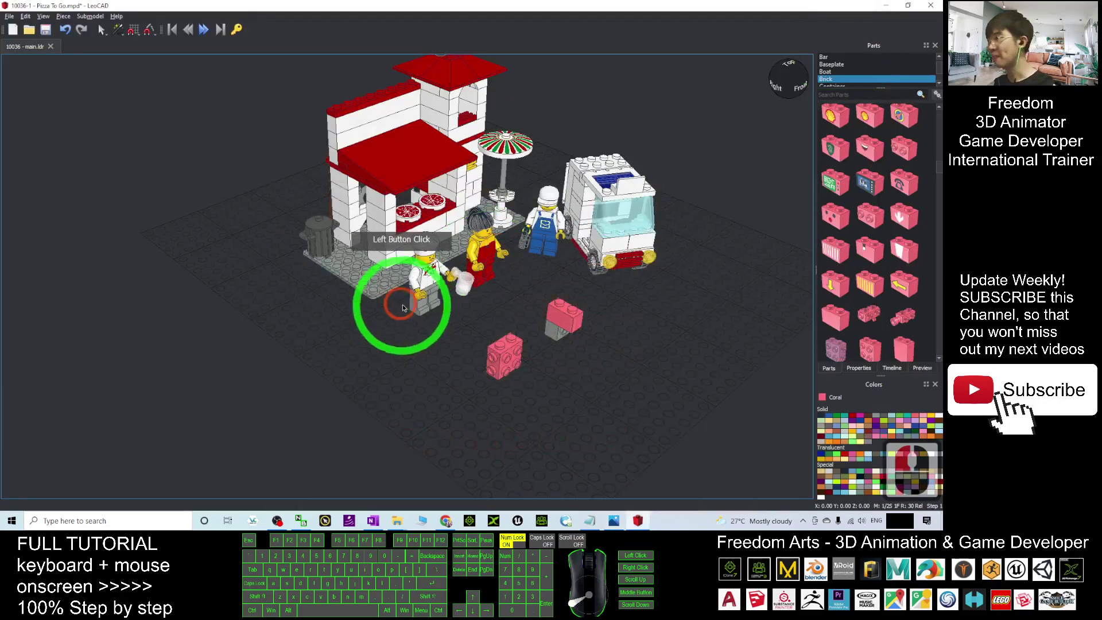
{"action": "double_click", "coordinate": [712, 5]}
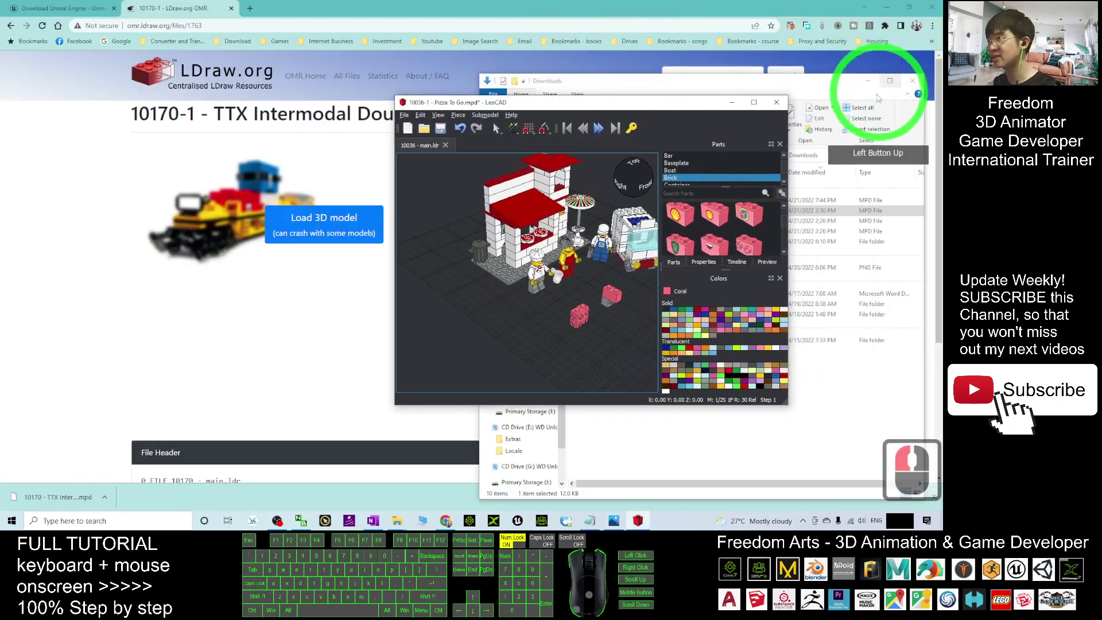
{"action": "left_click", "coordinate": [913, 80]}
{"action": "left_click", "coordinate": [930, 8]}
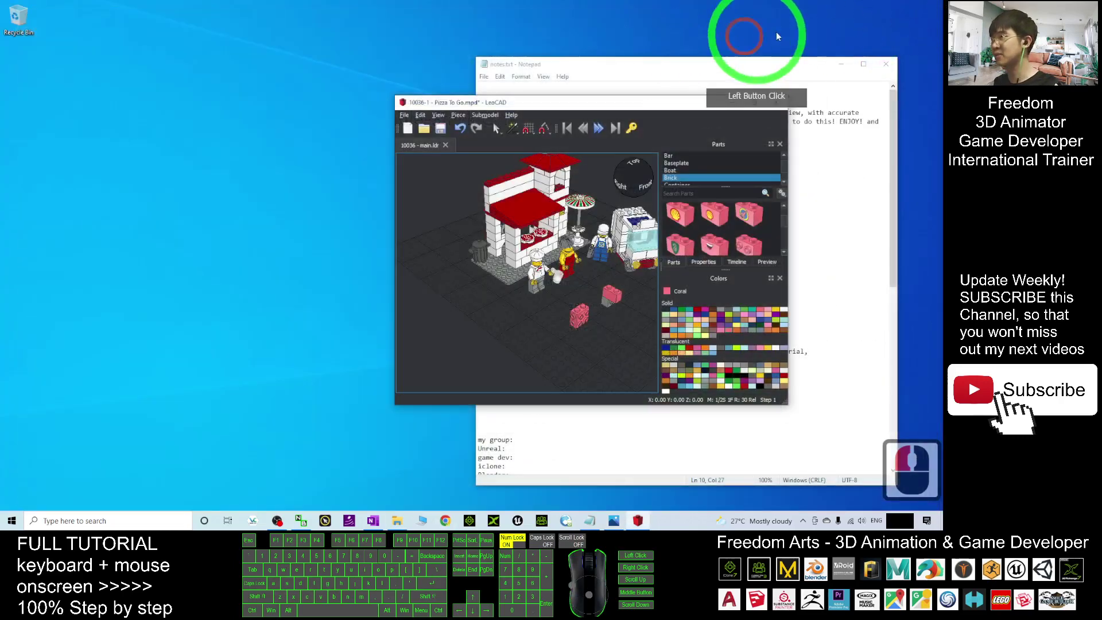
{"action": "left_click", "coordinate": [841, 67]}
{"action": "left_click_drag", "start_coordinate": [585, 107], "coordinate": [434, 119]}
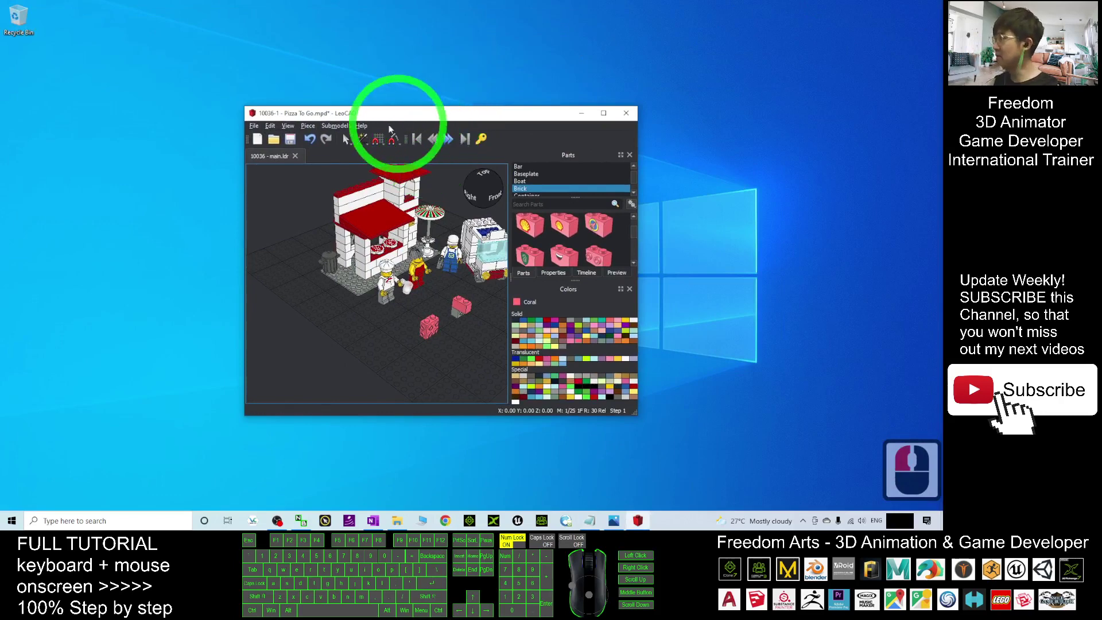
Save a copy of the model to the Desktop as 10036-1 - Pizza To Go.mpd.
{"action": "left_click", "coordinate": [253, 125]}
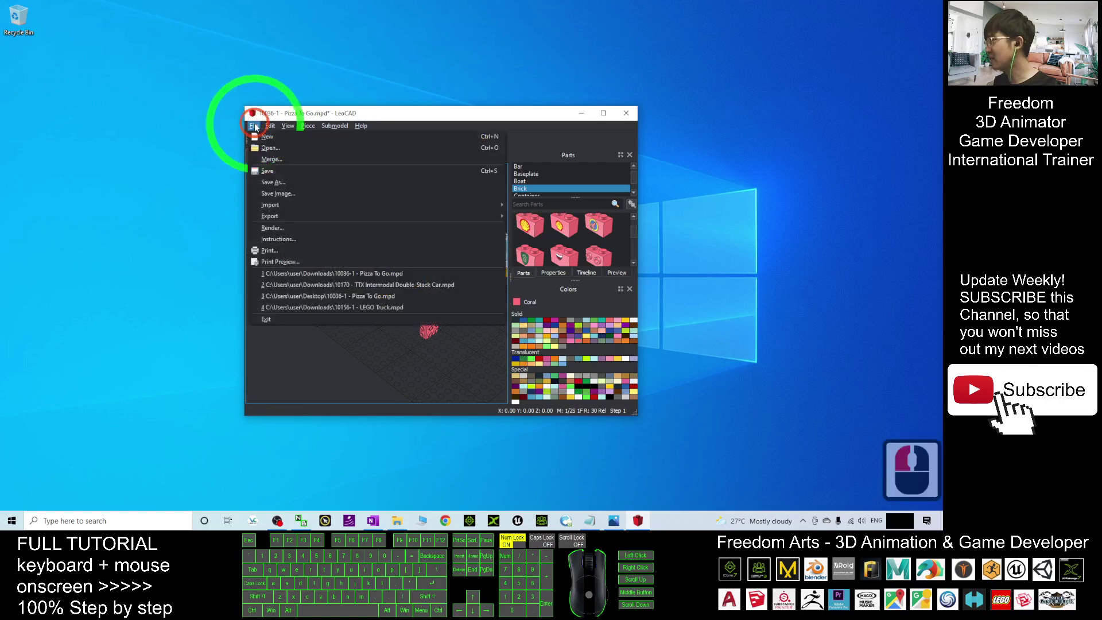
{"action": "left_click", "coordinate": [274, 182]}
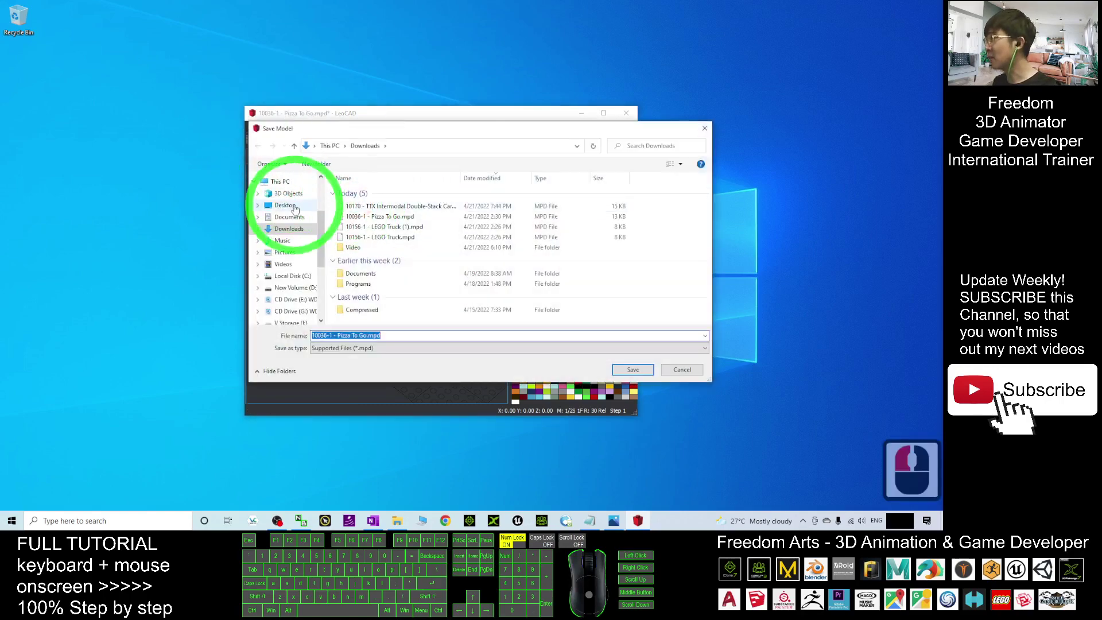
{"action": "left_click", "coordinate": [285, 206]}
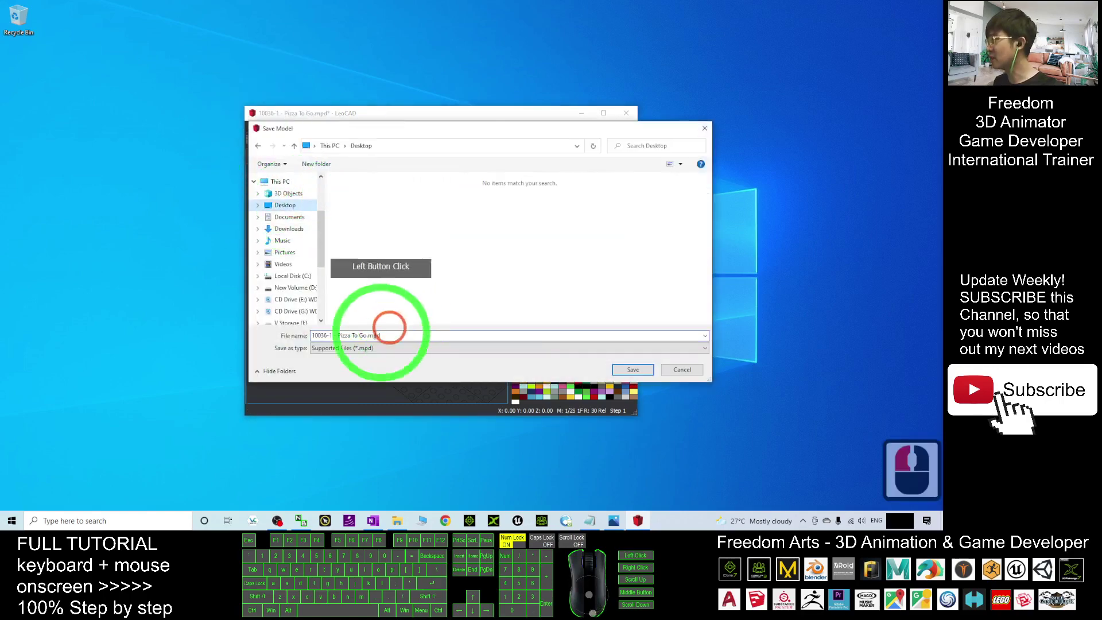
{"action": "left_click", "coordinate": [631, 370]}
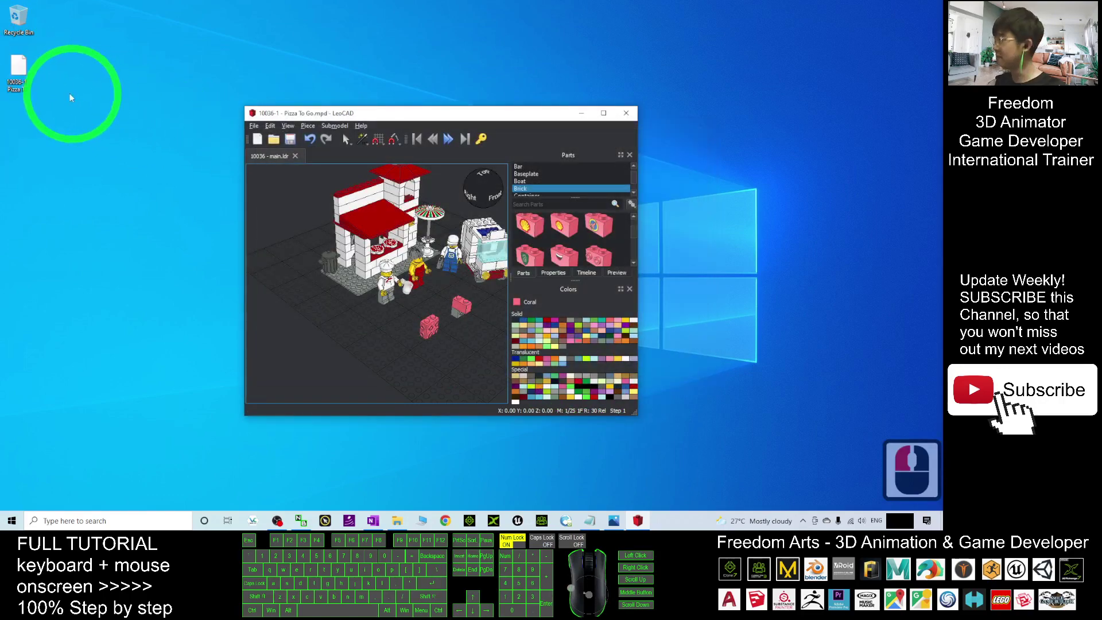
{"action": "left_click", "coordinate": [29, 99]}
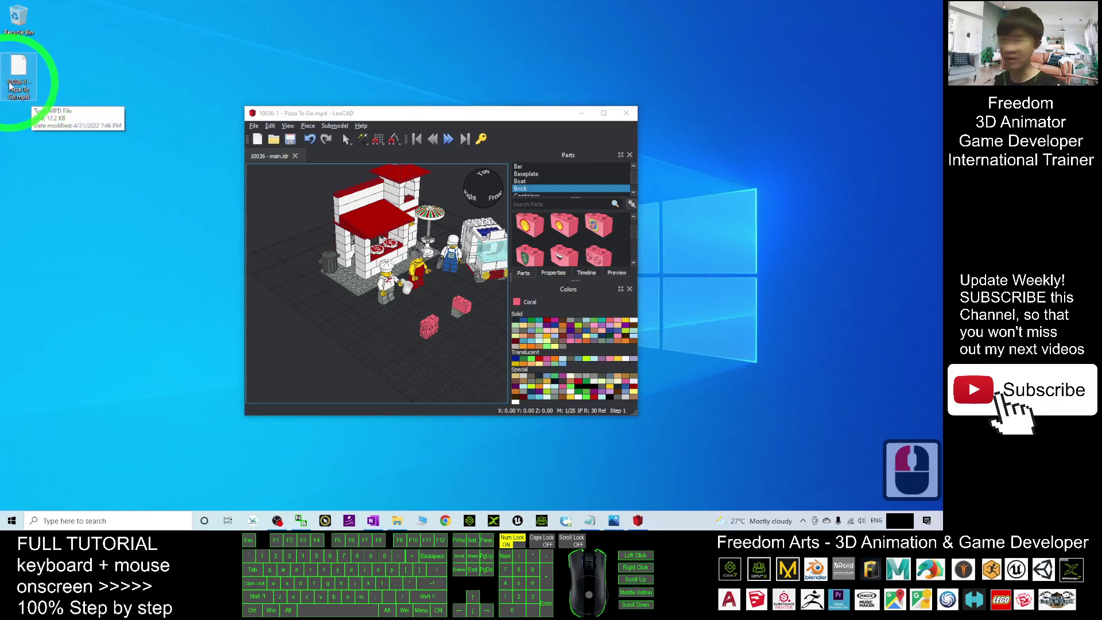
Export the model in Wavefront format to the Desktop as 10036-1 - Pizza To Go.obj.
{"action": "left_click_drag", "start_coordinate": [443, 113], "coordinate": [568, 122]}
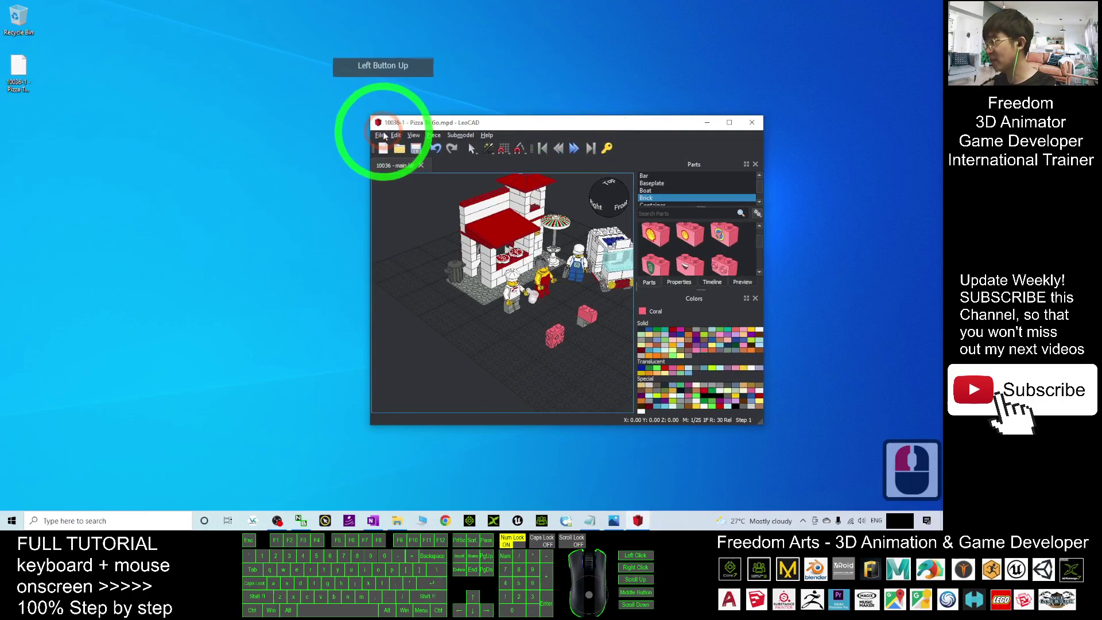
{"action": "left_click", "coordinate": [380, 135]}
{"action": "left_click", "coordinate": [380, 136]}
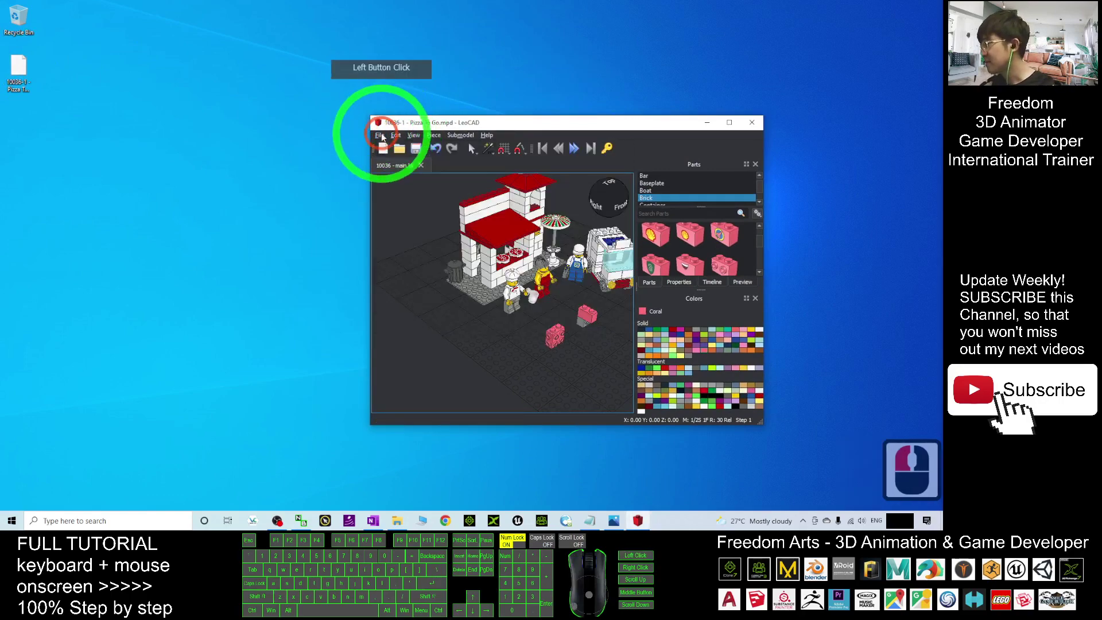
{"action": "left_click", "coordinate": [381, 136]}
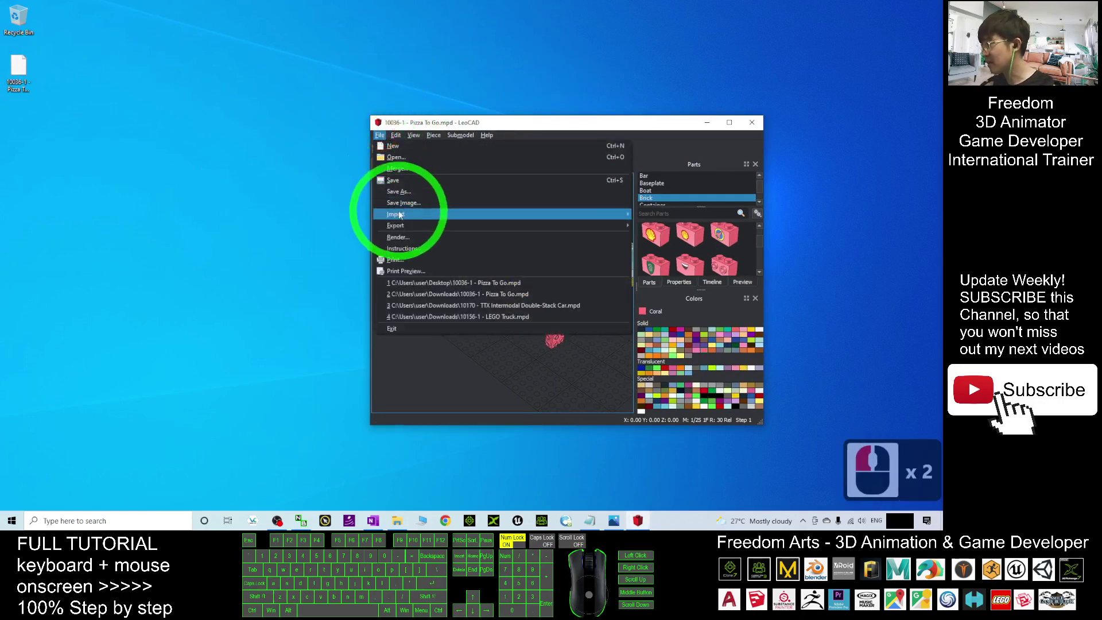
{"action": "left_click", "coordinate": [436, 225]}
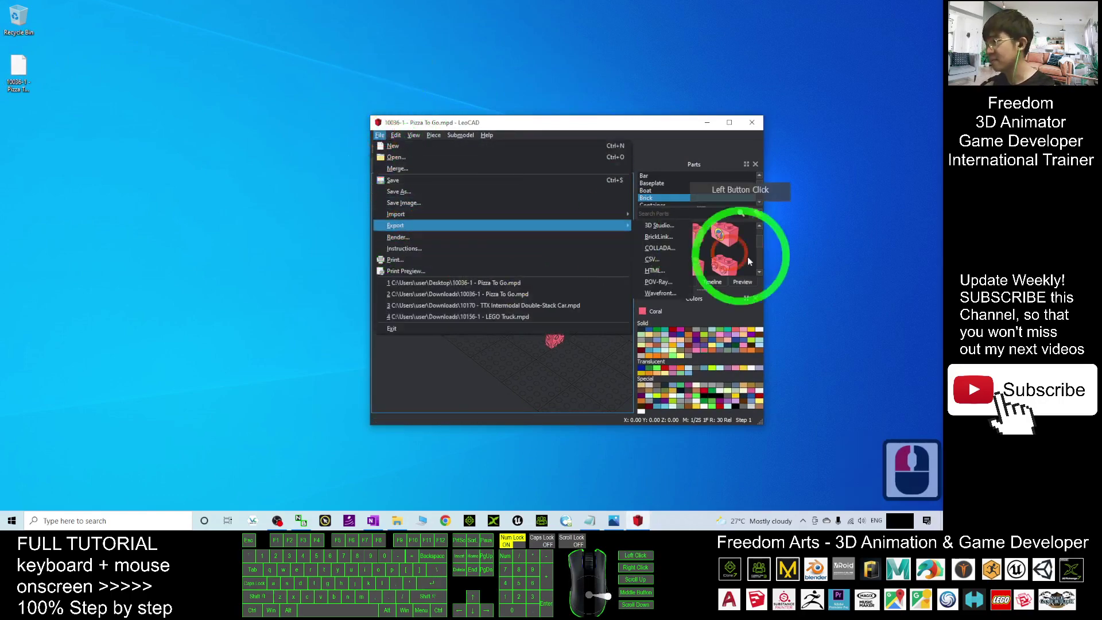
{"action": "left_click", "coordinate": [660, 294]}
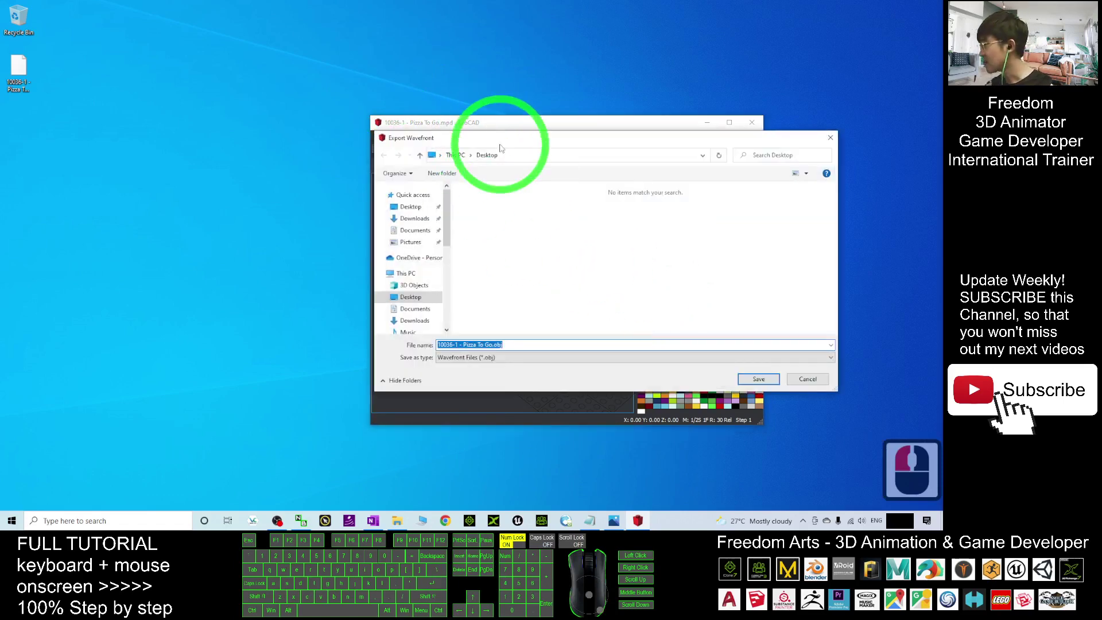
{"action": "left_click_drag", "start_coordinate": [427, 165], "coordinate": [424, 165]}
{"action": "left_click", "coordinate": [340, 229]}
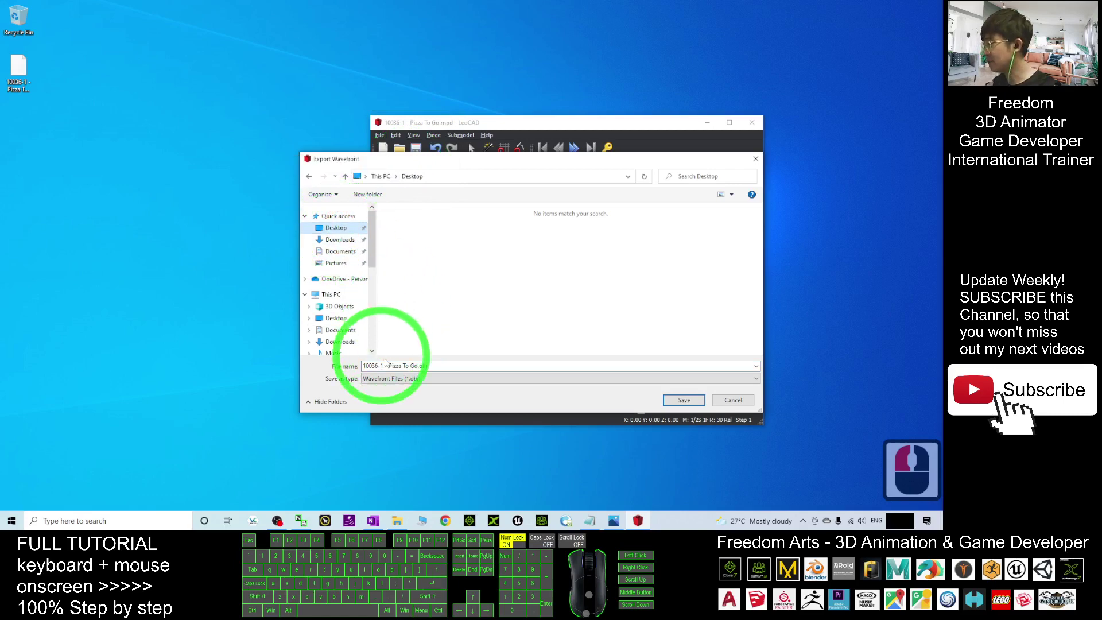
{"action": "left_click", "coordinate": [683, 400]}
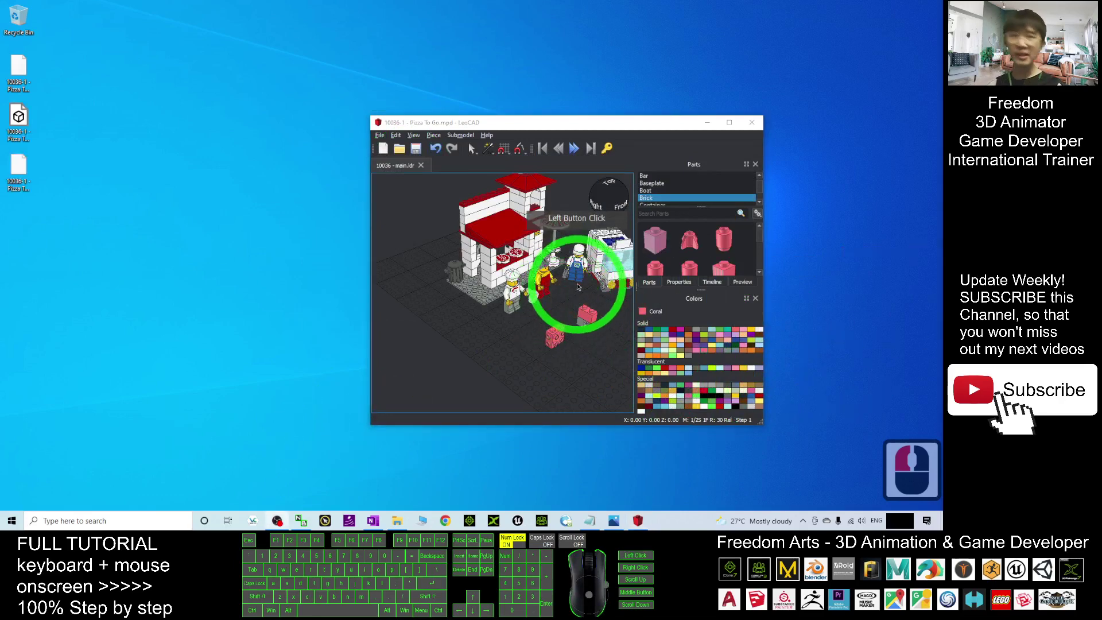
{"action": "left_click", "coordinate": [590, 524]}
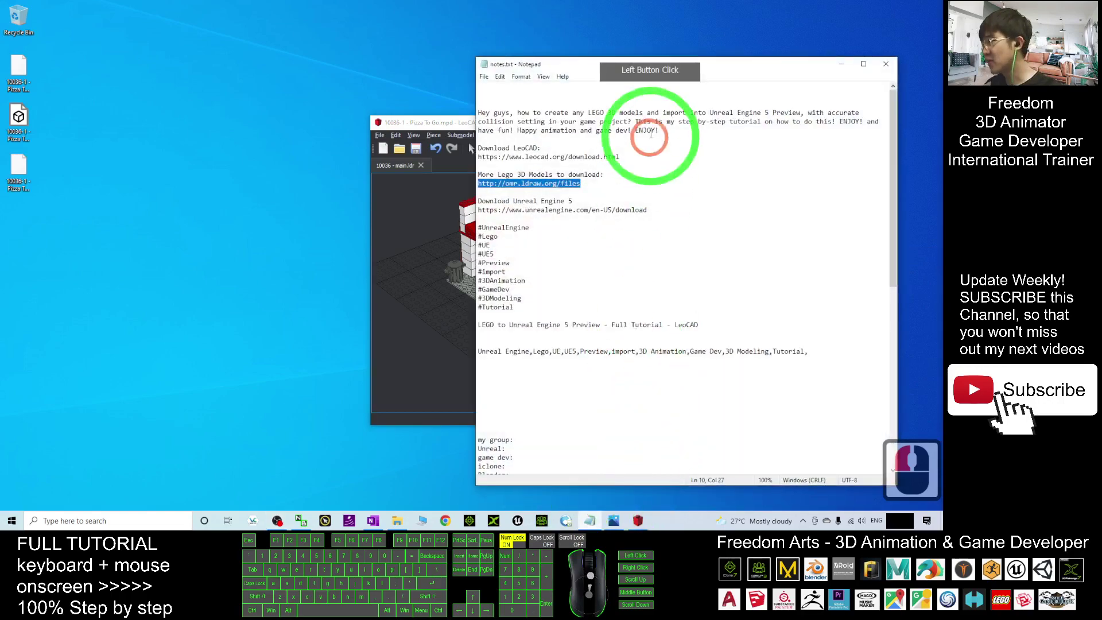
{"action": "left_click", "coordinate": [597, 184]}
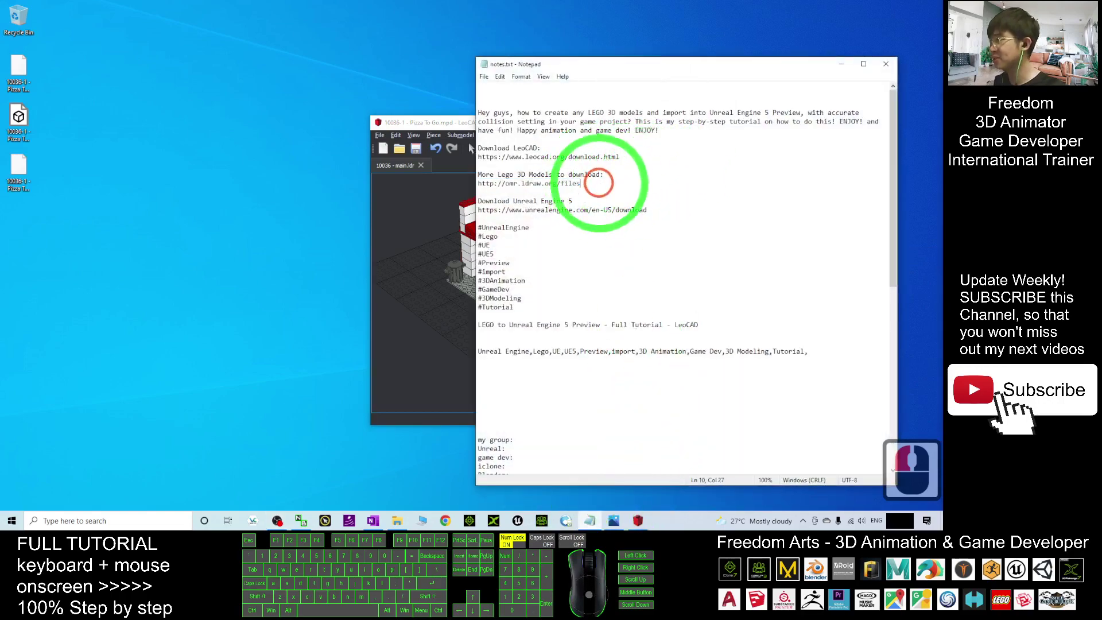
{"action": "type", "text": "Download Blender https://www.blender.org/download/"}
{"action": "left_click_drag", "start_coordinate": [483, 211], "coordinate": [590, 214]}
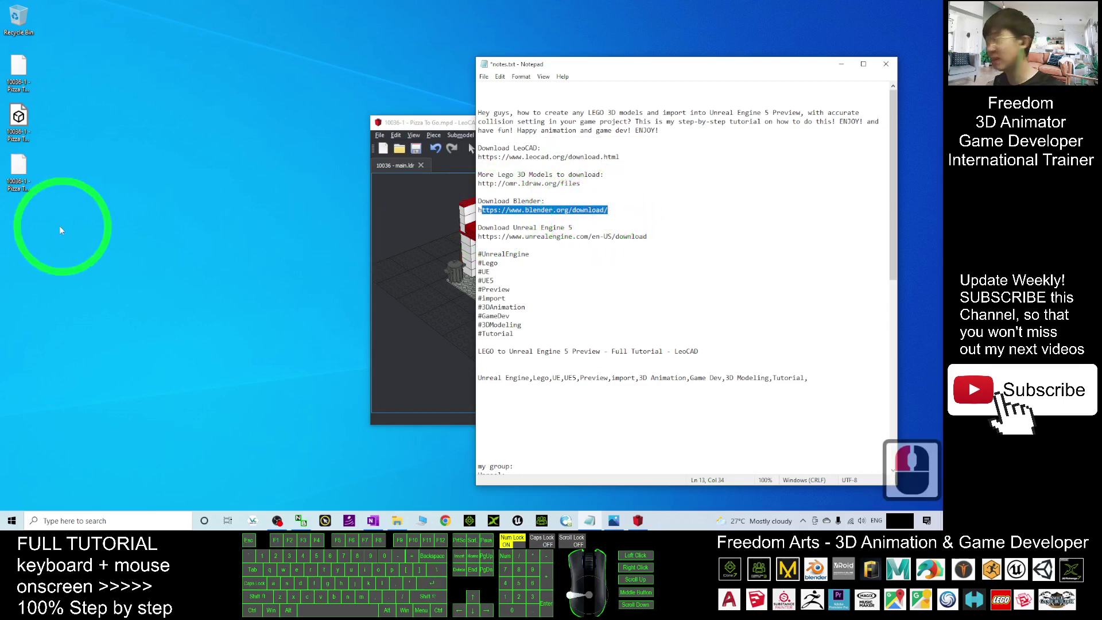
{"action": "left_click", "coordinate": [19, 172]}
{"action": "left_click", "coordinate": [31, 142]}
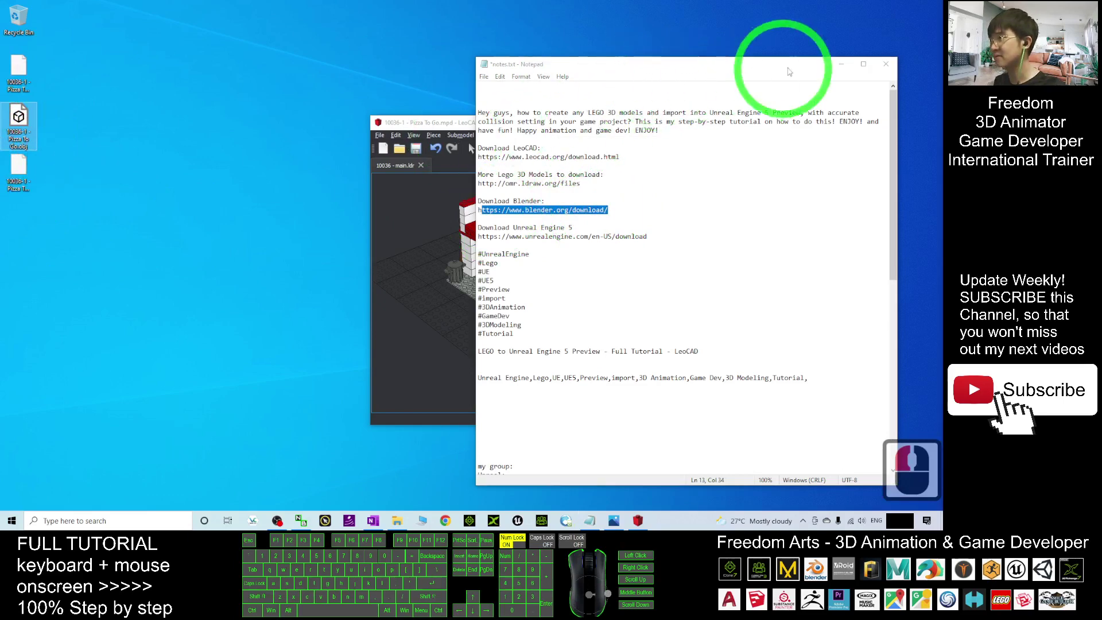
{"action": "left_click", "coordinate": [630, 210]}
{"action": "key", "text": "ctrl+s"}
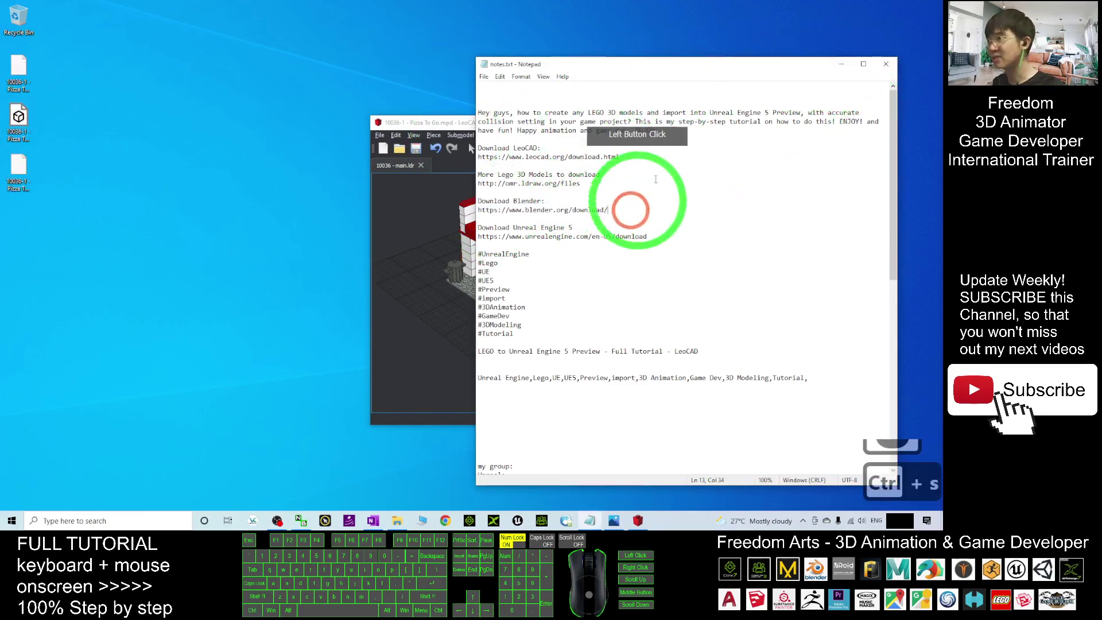
{"action": "left_click", "coordinate": [838, 67]}
Search Windows for "blender", launch Blender and dismiss its splash screen.
{"action": "left_click", "coordinate": [72, 521]}
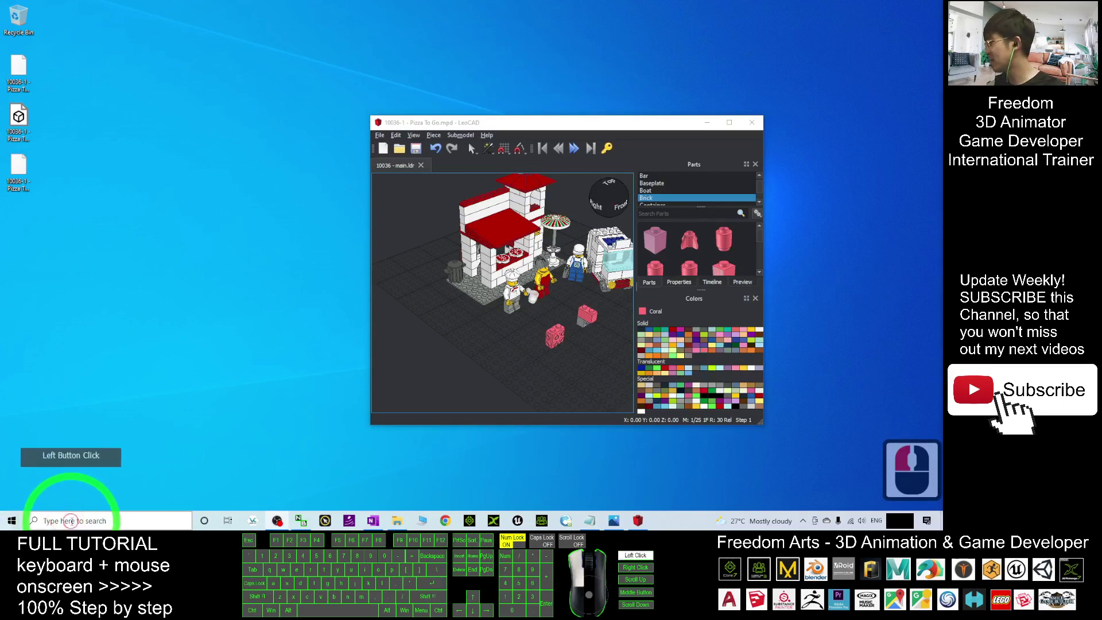
{"action": "type", "text": "blender"}
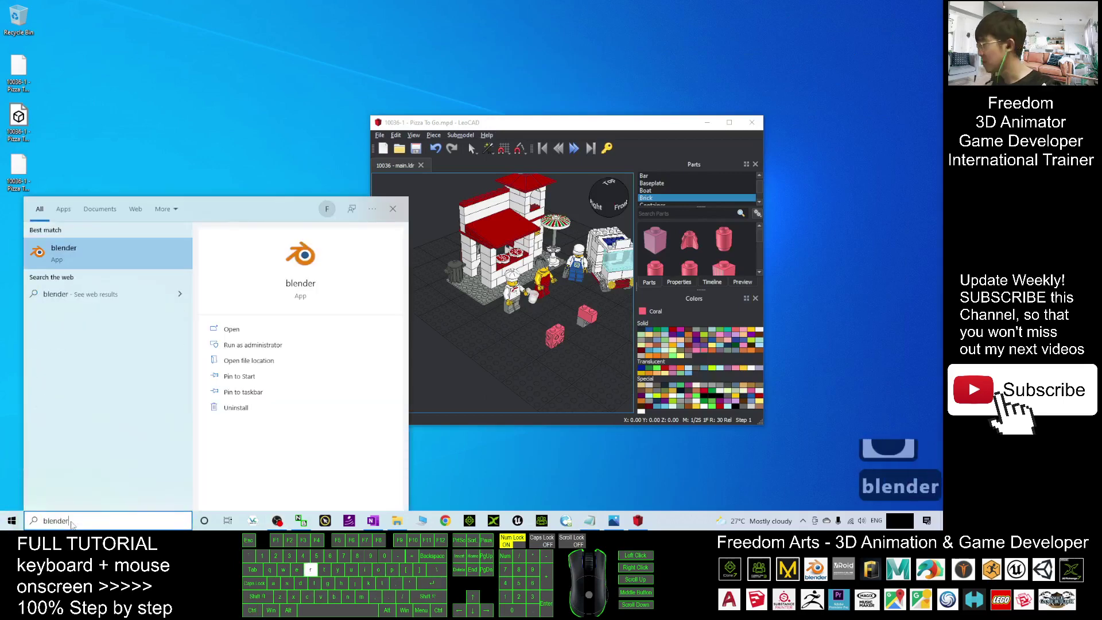
{"action": "left_click", "coordinate": [87, 260]}
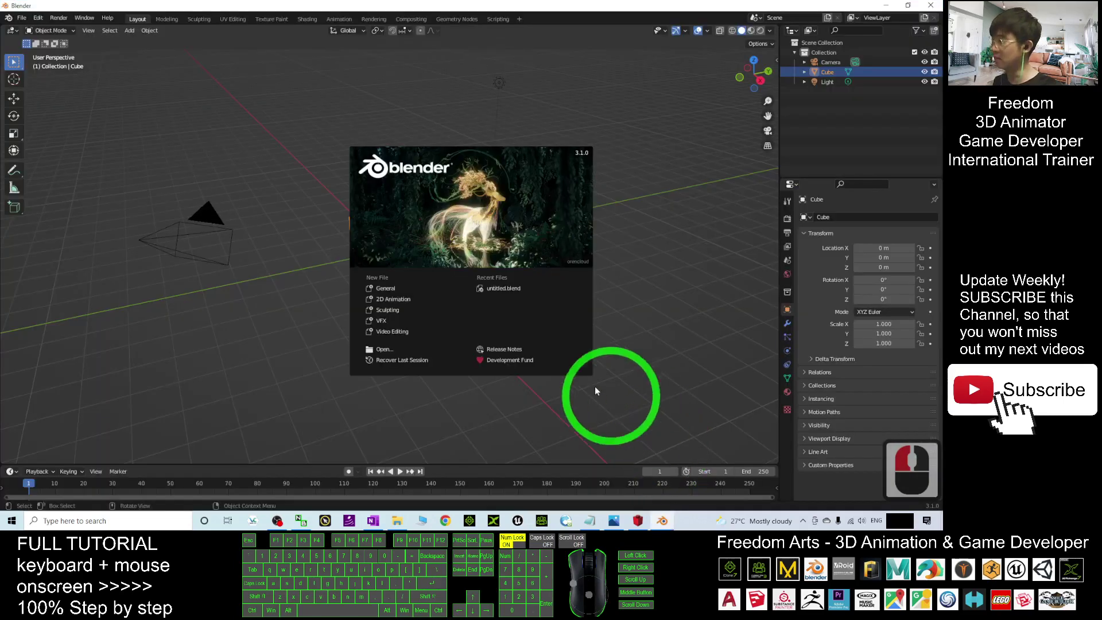
{"action": "left_click", "coordinate": [252, 122]}
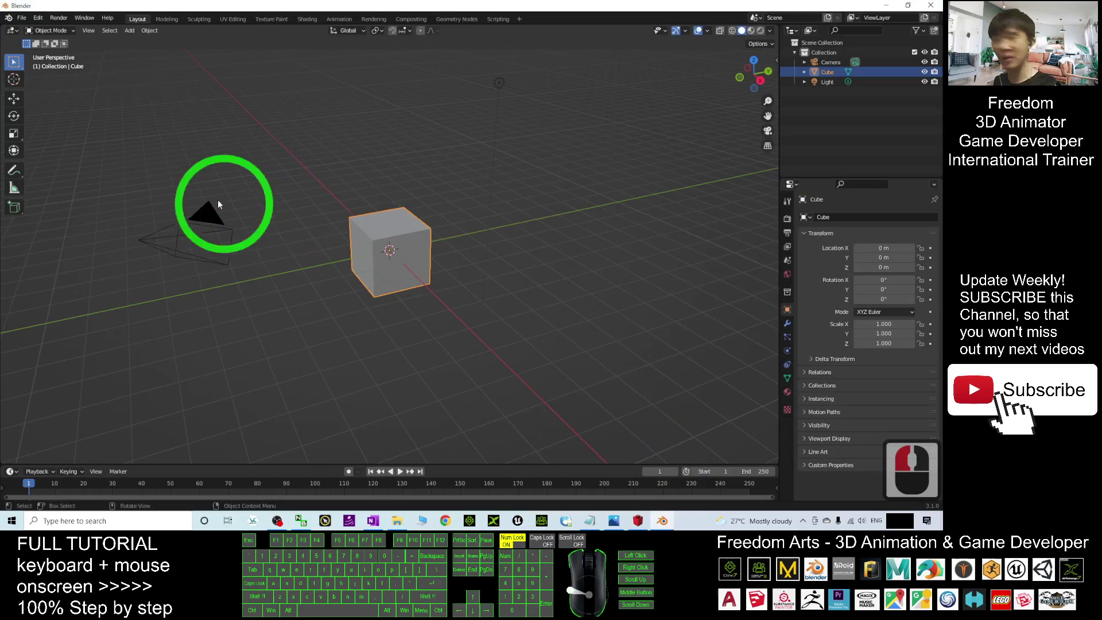
Delete the default cube, camera and light from the scene.
{"action": "left_click_drag", "start_coordinate": [117, 158], "coordinate": [642, 330]}
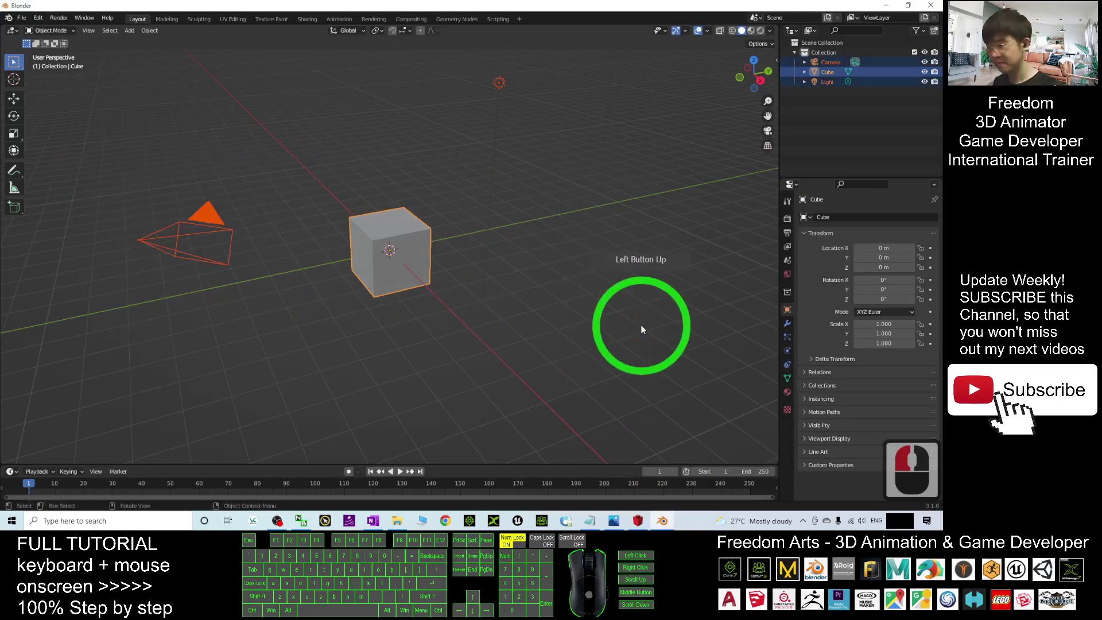
{"action": "key", "text": "Delete"}
Import the Wavefront file 10036-1 - Pizza To Go.obj from the Desktop into the empty scene.
{"action": "left_click_drag", "start_coordinate": [330, 4], "coordinate": [462, 63]}
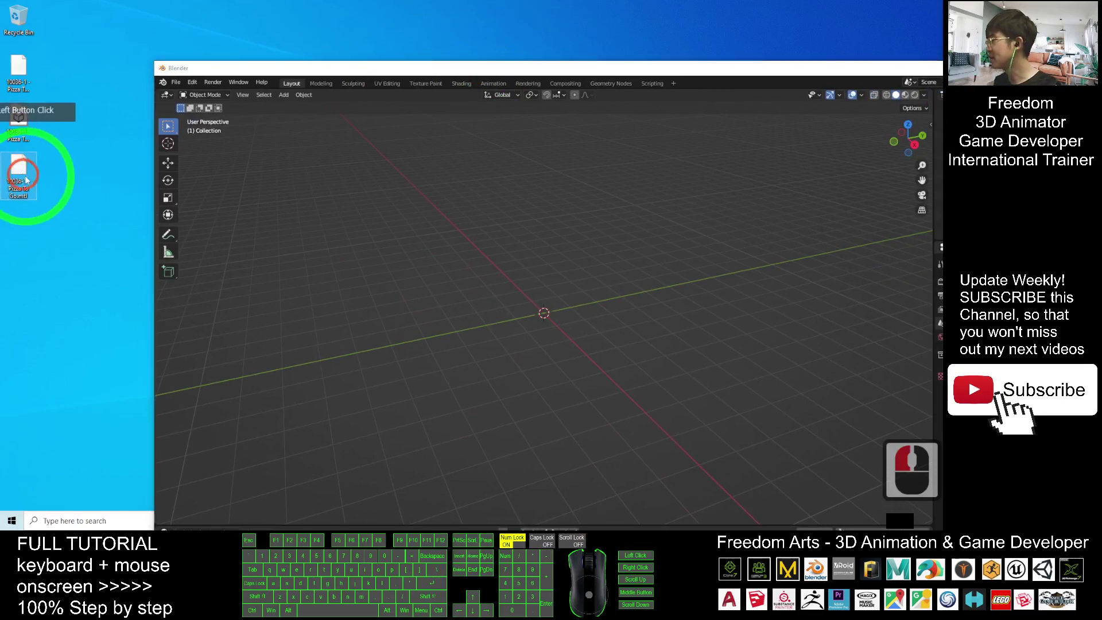
{"action": "left_click", "coordinate": [18, 135]}
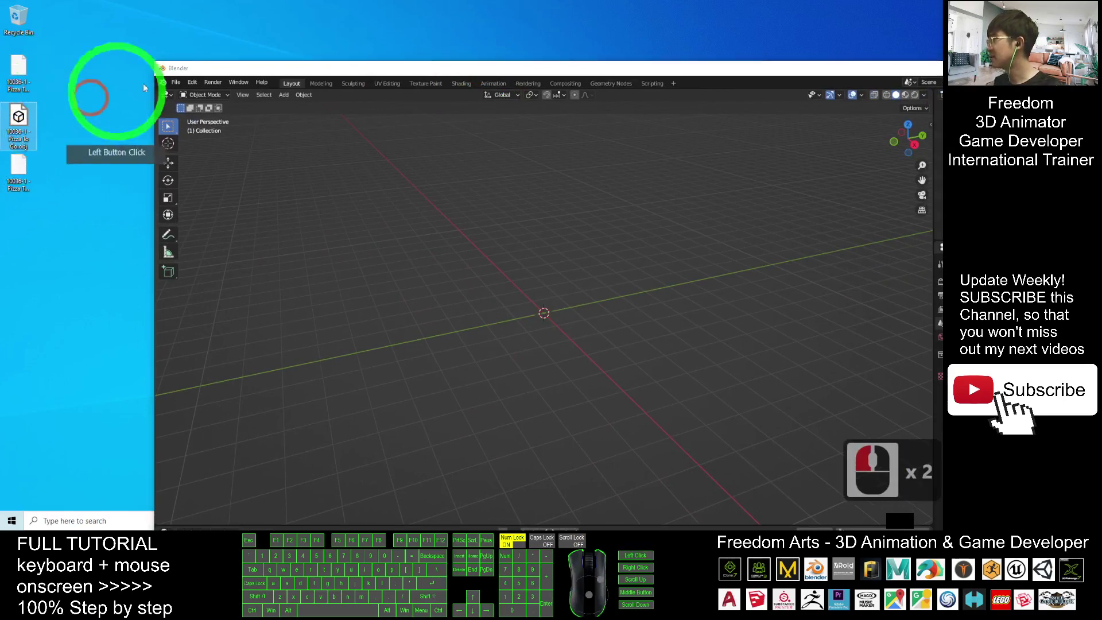
{"action": "left_click", "coordinate": [176, 83]}
{"action": "left_click", "coordinate": [198, 215]}
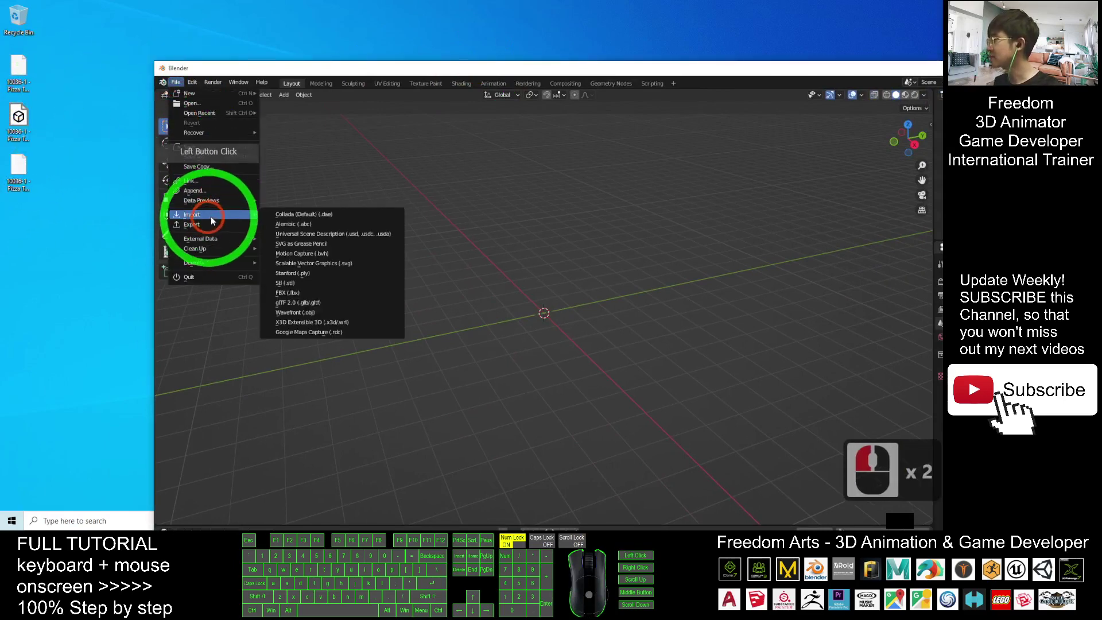
{"action": "left_click", "coordinate": [315, 312]}
{"action": "left_click_drag", "start_coordinate": [555, 182], "coordinate": [437, 147]}
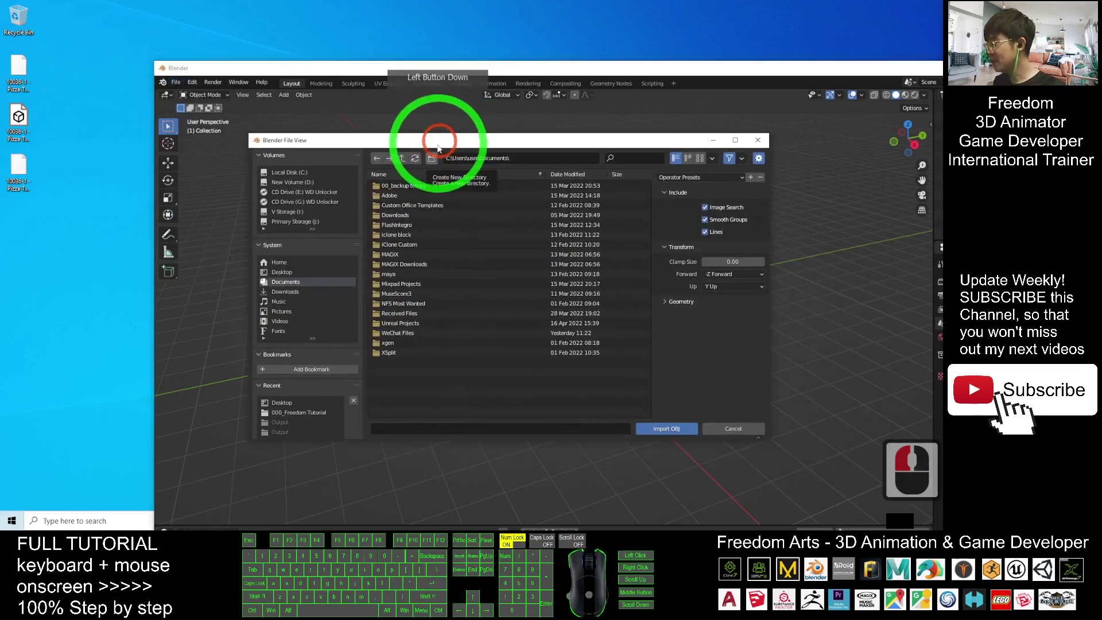
{"action": "double_click", "coordinate": [281, 272]}
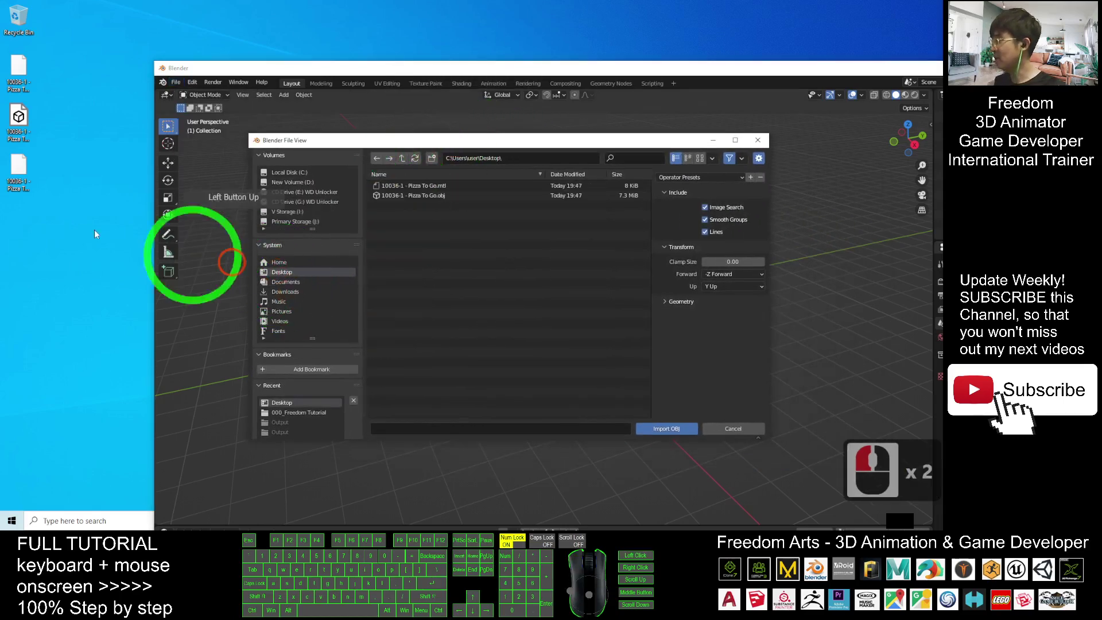
{"action": "double_click", "coordinate": [417, 196]}
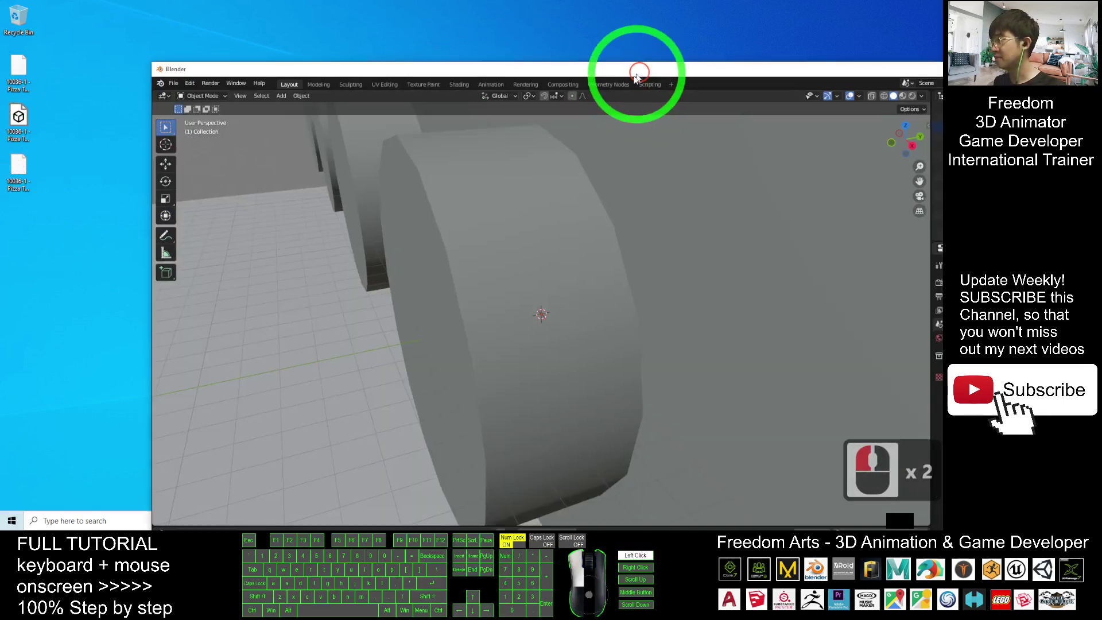
{"action": "left_click_drag", "start_coordinate": [637, 69], "coordinate": [666, 2]}
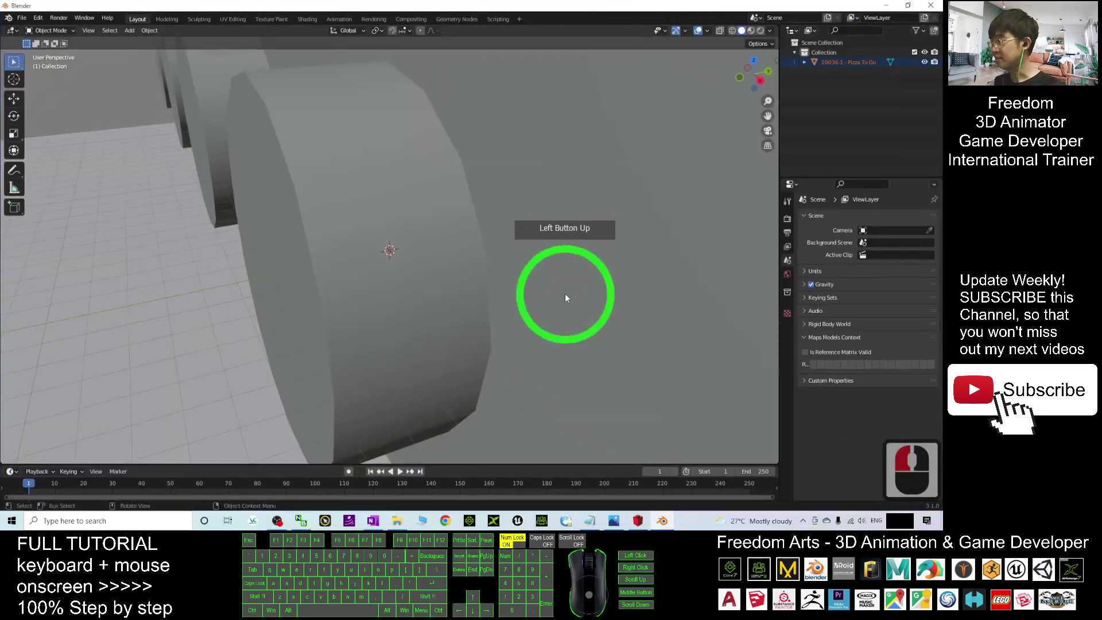
Select the imported pizza shop model and set its X rotation to 0°.
{"action": "scroll", "coordinate": [563, 287], "scroll_direction": "down", "scroll_amount": 20}
{"action": "scroll", "coordinate": [493, 273], "scroll_direction": "up", "scroll_amount": 5}
{"action": "scroll", "coordinate": [479, 281], "scroll_direction": "up", "scroll_amount": 1}
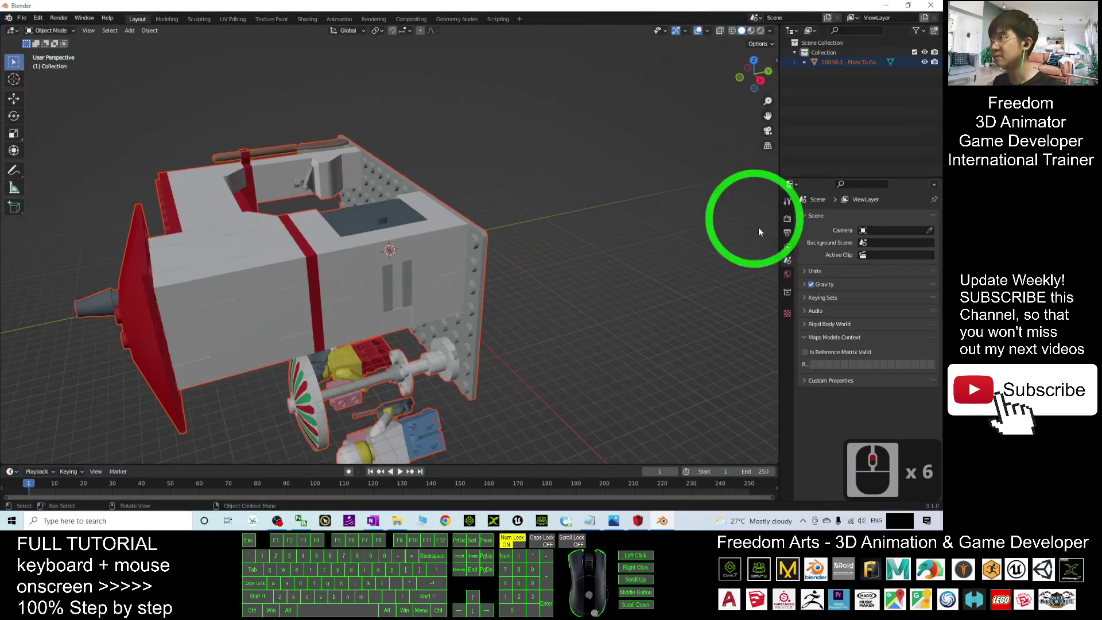
{"action": "left_click", "coordinate": [620, 278]}
{"action": "left_click", "coordinate": [456, 285]}
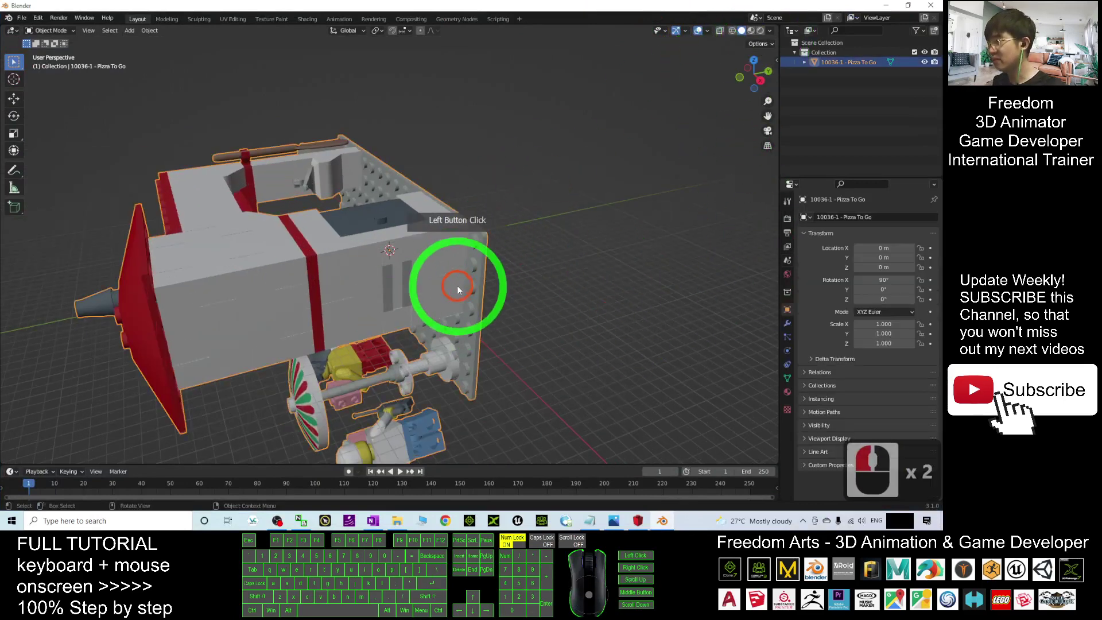
{"action": "left_click", "coordinate": [854, 267]}
{"action": "double_click", "coordinate": [896, 280]}
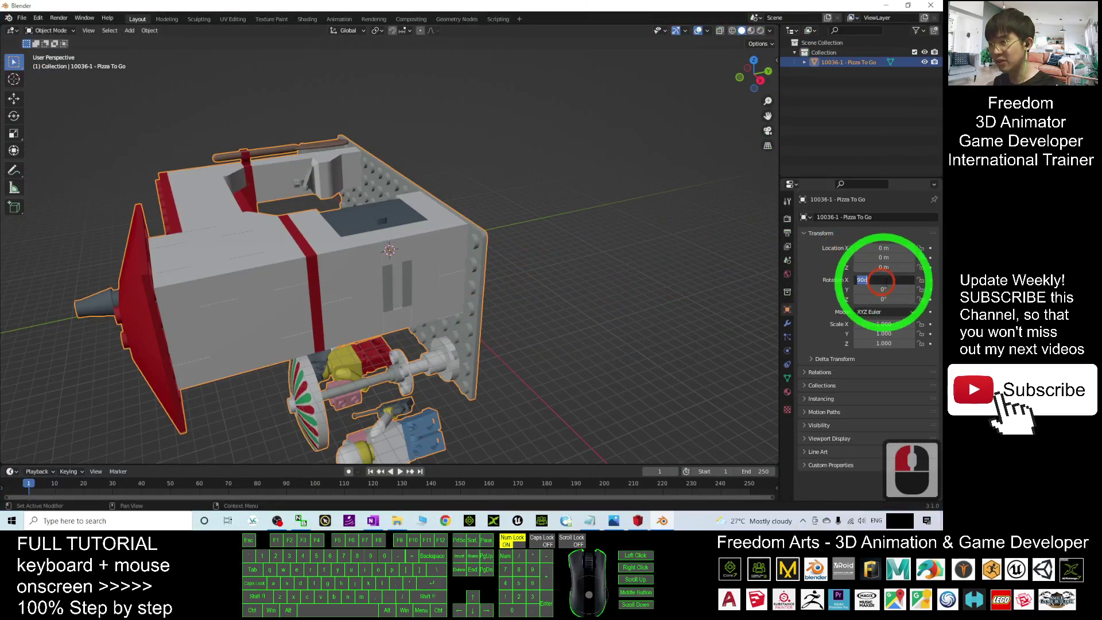
{"action": "type", "text": "0"}
{"action": "key", "text": "Return"}
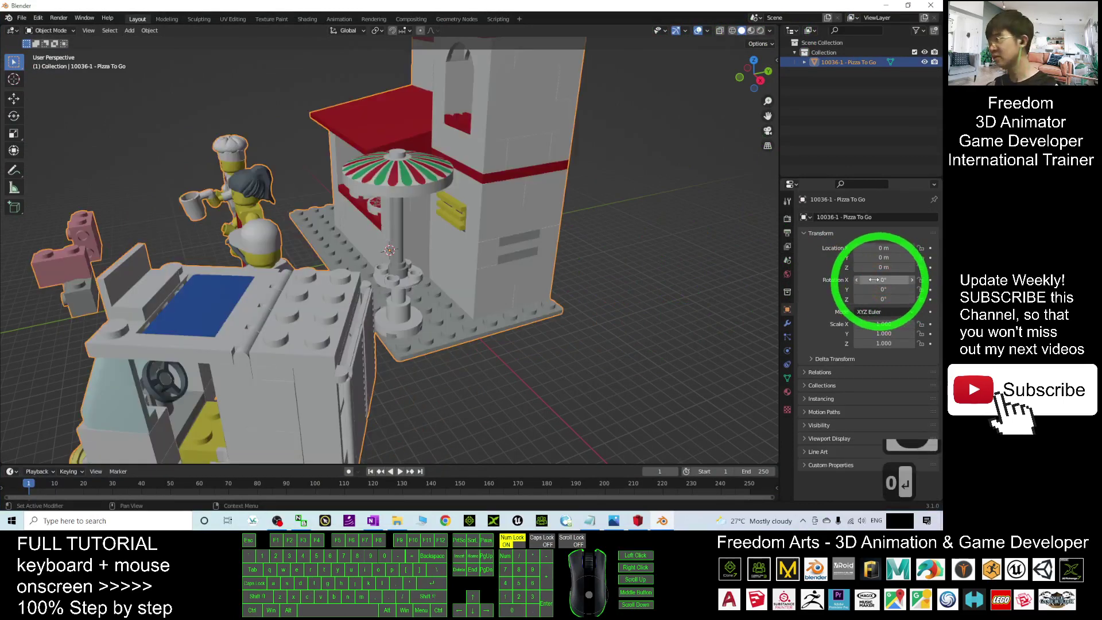
Switch the viewport shading to Material Preview, comparing it with Solid shading on the front of the model.
{"action": "scroll", "coordinate": [566, 274], "scroll_direction": "up", "scroll_amount": 6}
{"action": "scroll", "coordinate": [512, 273], "scroll_direction": "down", "scroll_amount": 5}
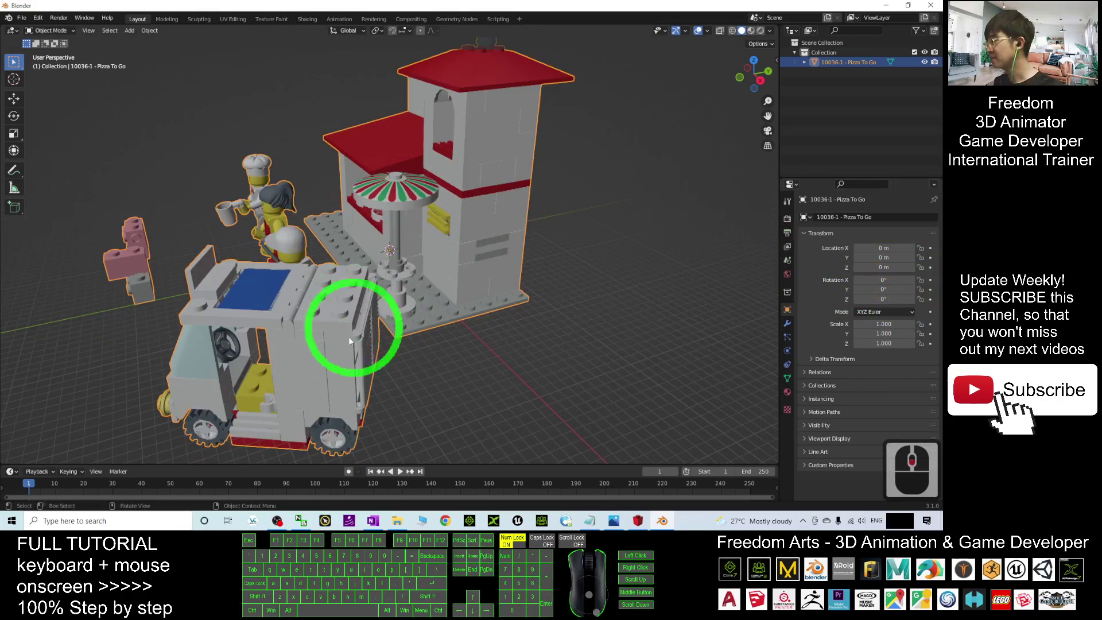
{"action": "middle_click_drag", "start_coordinate": [167, 341], "coordinate": [737, 37]}
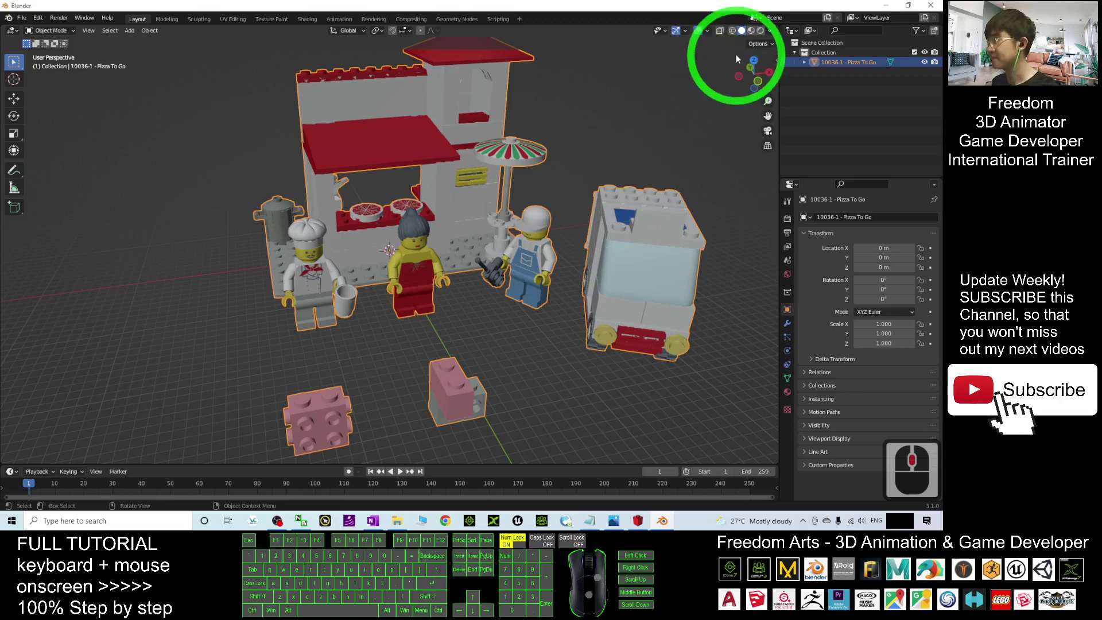
{"action": "left_click", "coordinate": [751, 31]}
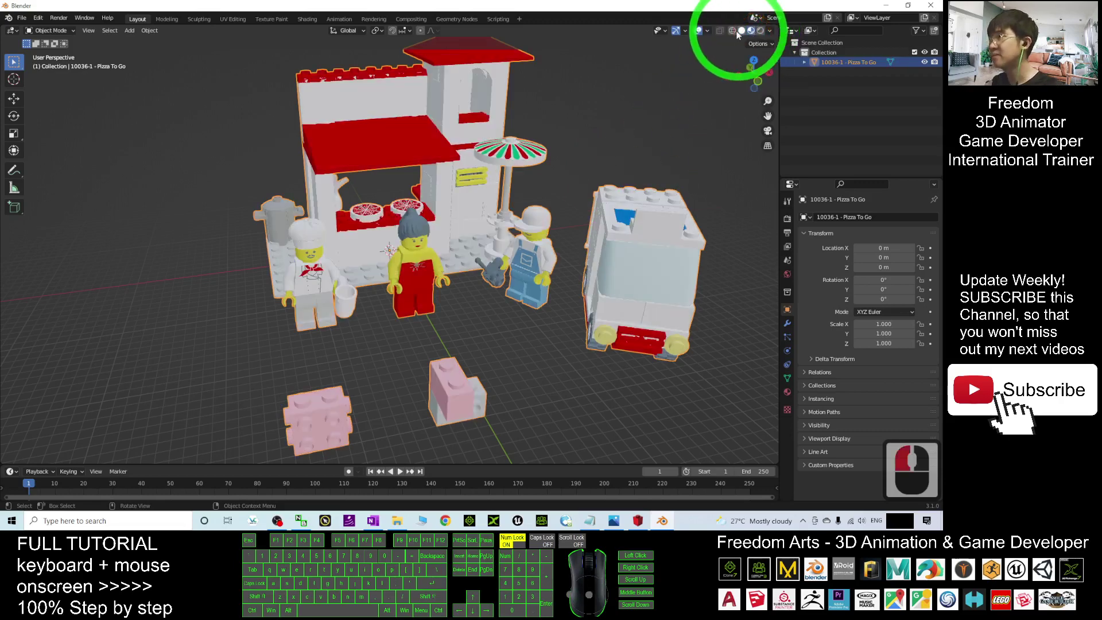
{"action": "left_click", "coordinate": [741, 31]}
{"action": "left_click", "coordinate": [751, 32]}
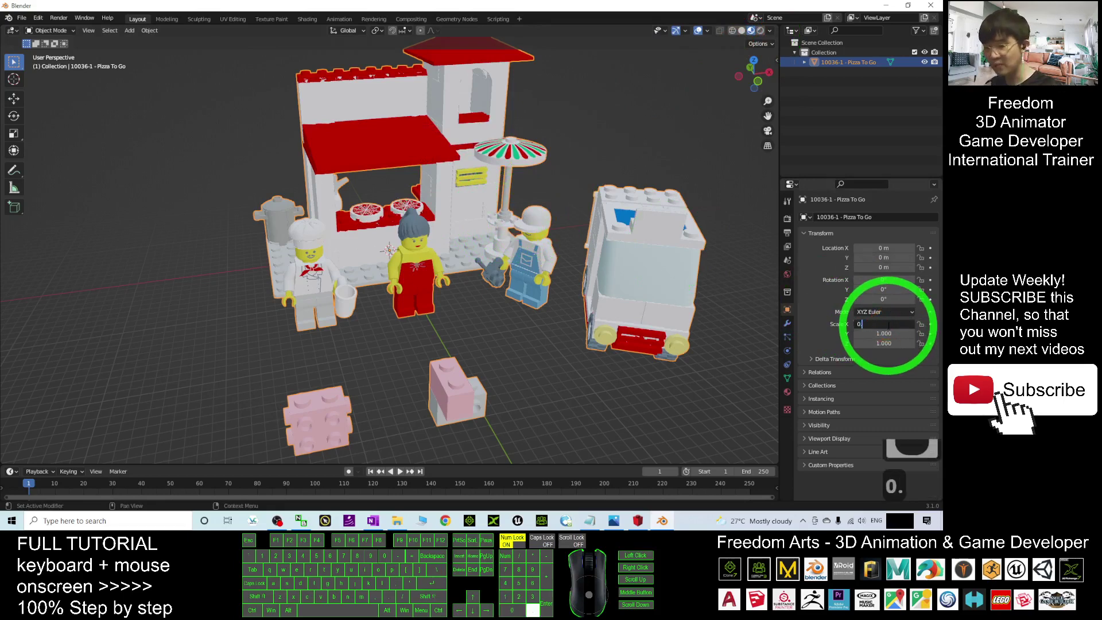
Set the model's X, Y and Z scale to 0.01.
{"action": "key", "text": "Return"}
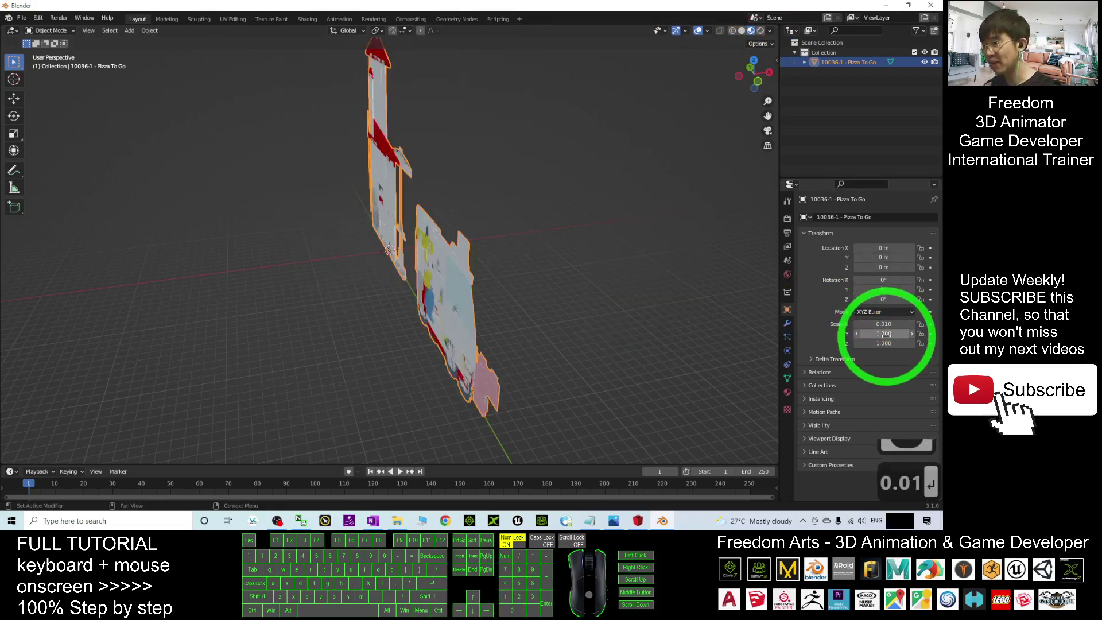
{"action": "key", "text": "Return"}
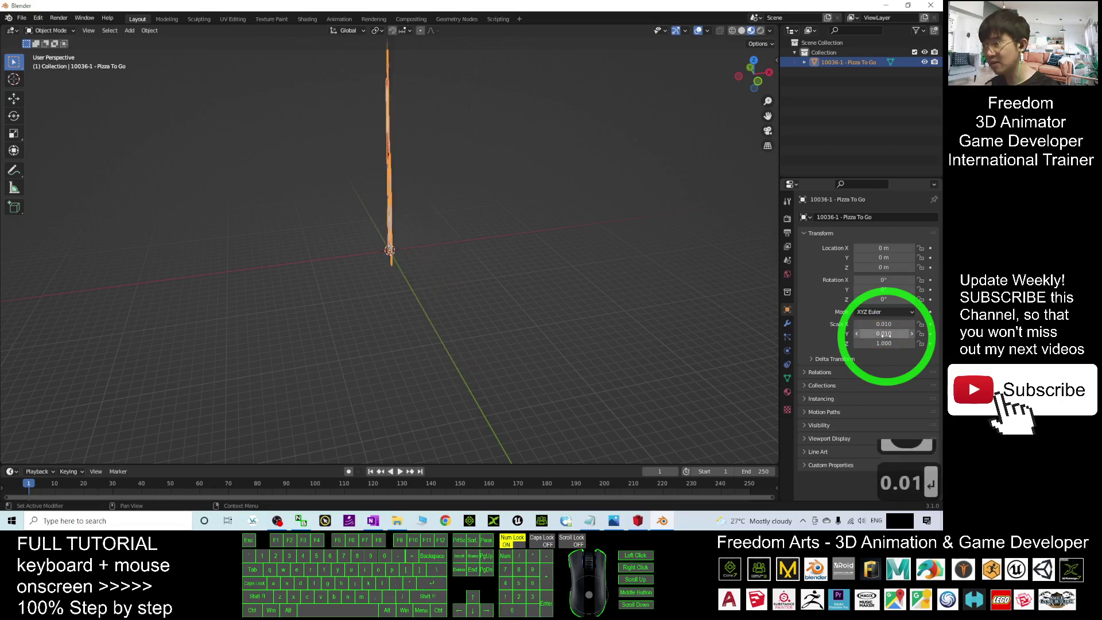
{"action": "left_click", "coordinate": [888, 344]}
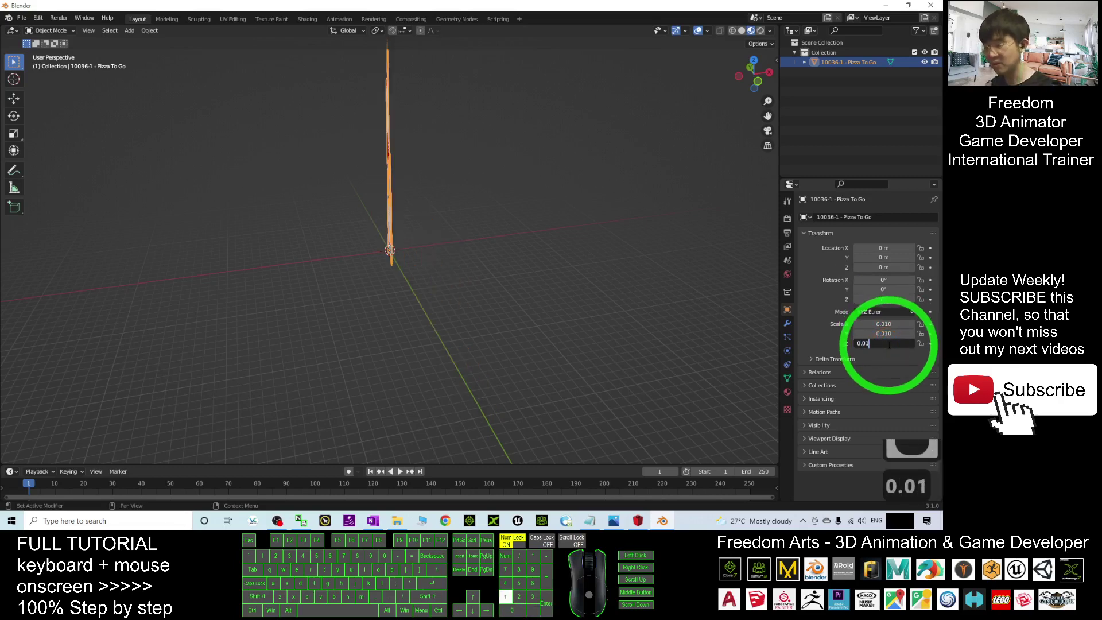
{"action": "type", "text": "0.01"}
{"action": "key", "text": "Return"}
Select the scaled-down model and apply all of its transforms.
{"action": "scroll", "coordinate": [411, 230], "scroll_direction": "up", "scroll_amount": 20}
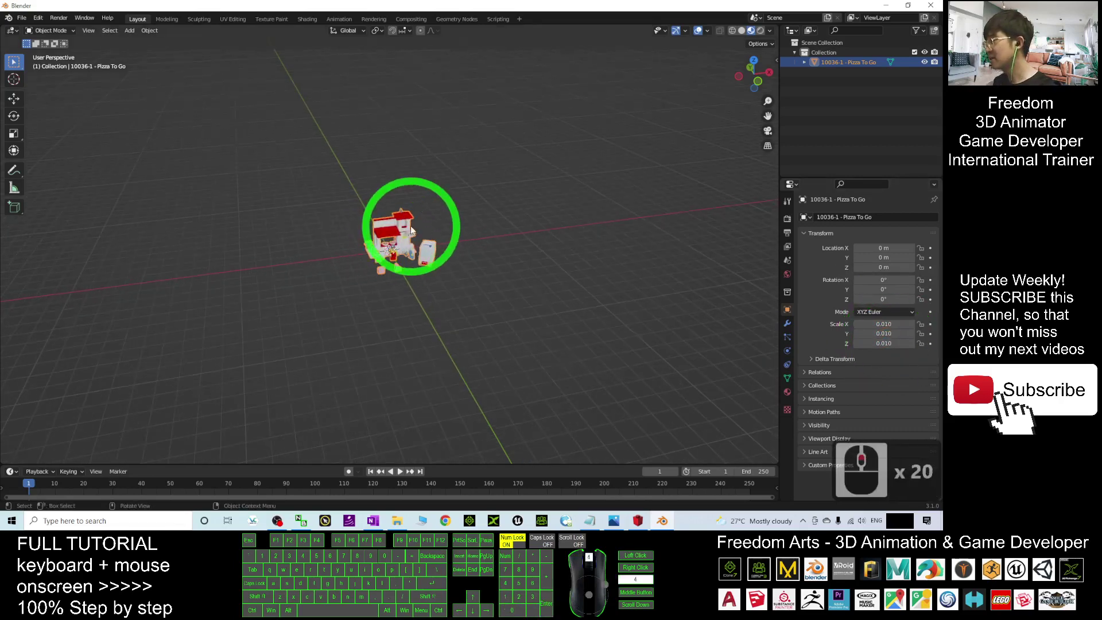
{"action": "scroll", "coordinate": [411, 229], "scroll_direction": "up", "scroll_amount": 5}
{"action": "middle_click_drag", "start_coordinate": [518, 373], "coordinate": [547, 251]}
{"action": "left_click", "coordinate": [650, 229]}
{"action": "left_click", "coordinate": [597, 209]}
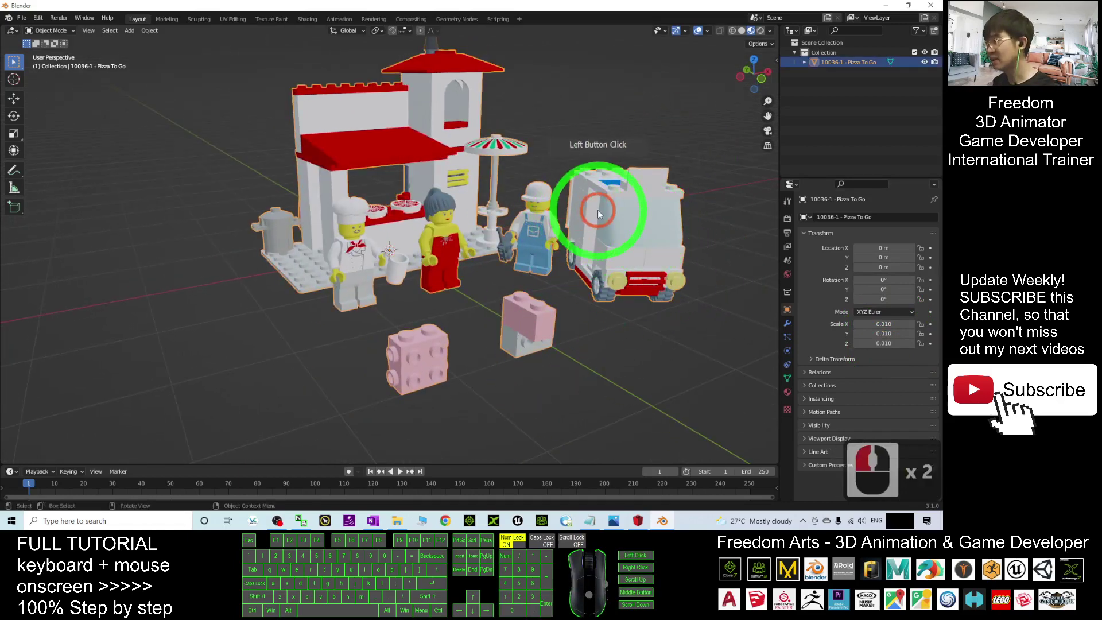
{"action": "right_click", "coordinate": [597, 178]}
{"action": "left_click", "coordinate": [620, 135]}
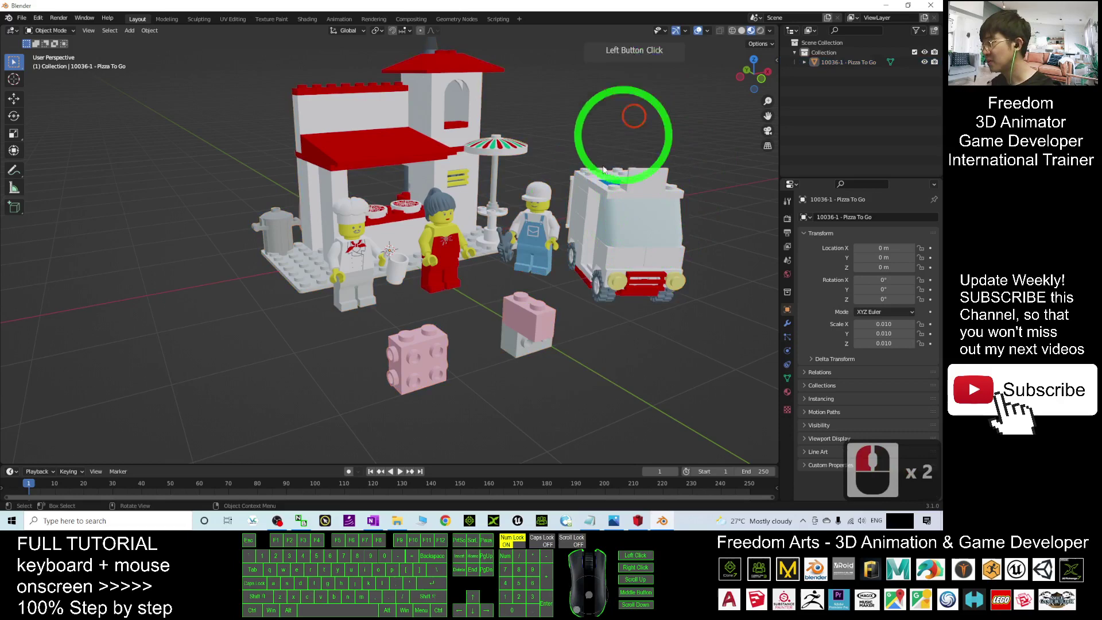
{"action": "left_click", "coordinate": [608, 236]}
{"action": "key", "text": "ctrl+a"}
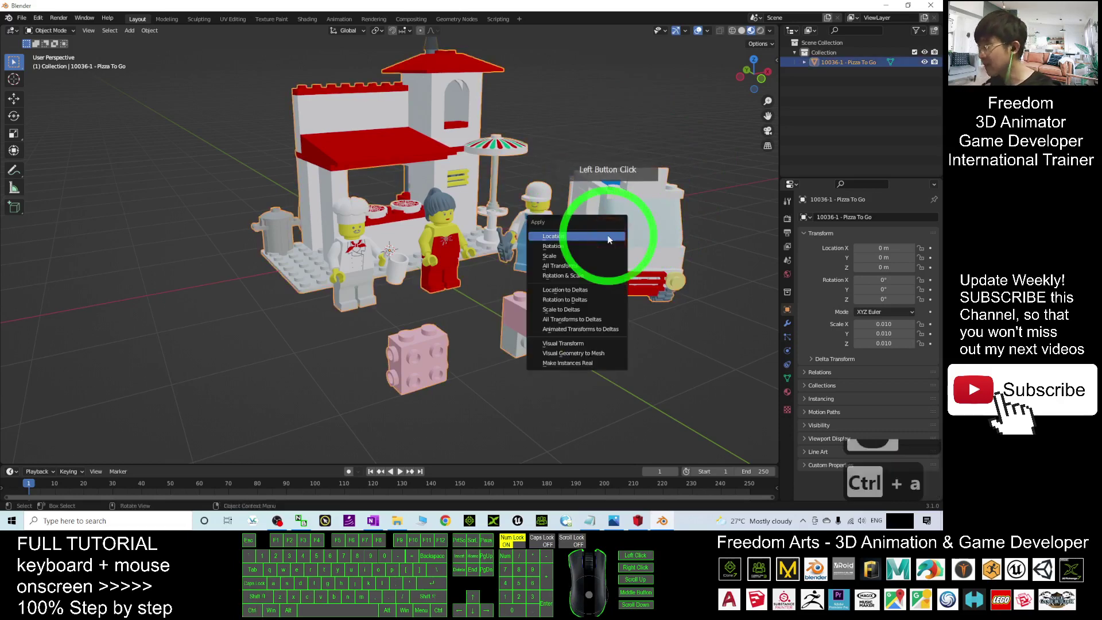
{"action": "left_click", "coordinate": [576, 265]}
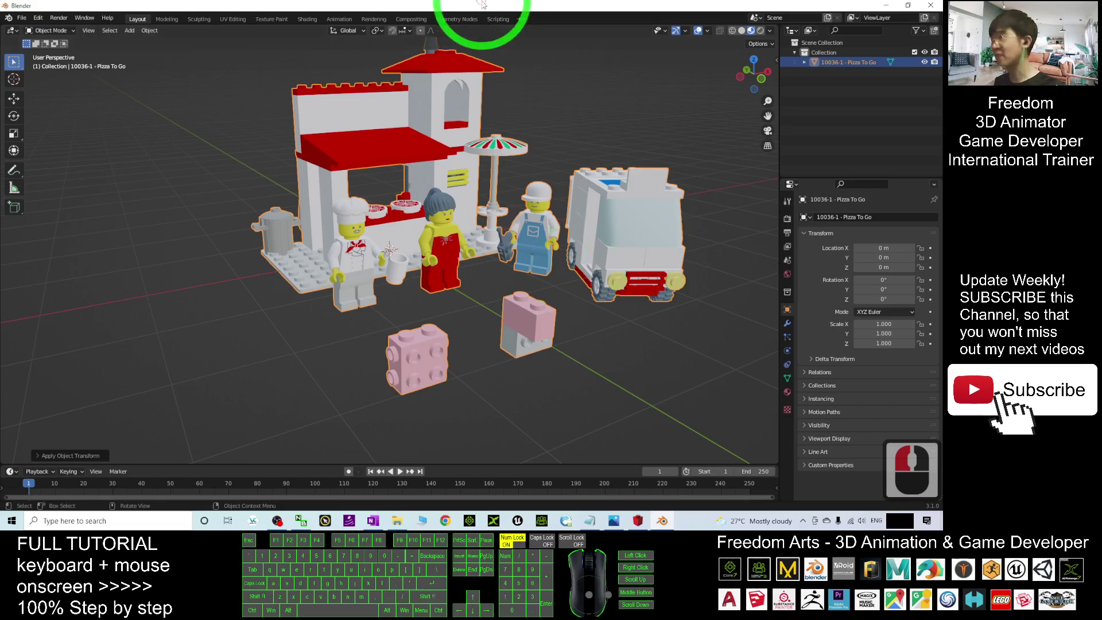
Set up an FBX export of the model to the Desktop with the file name model01.
{"action": "left_click_drag", "start_coordinate": [482, 5], "coordinate": [654, 74]}
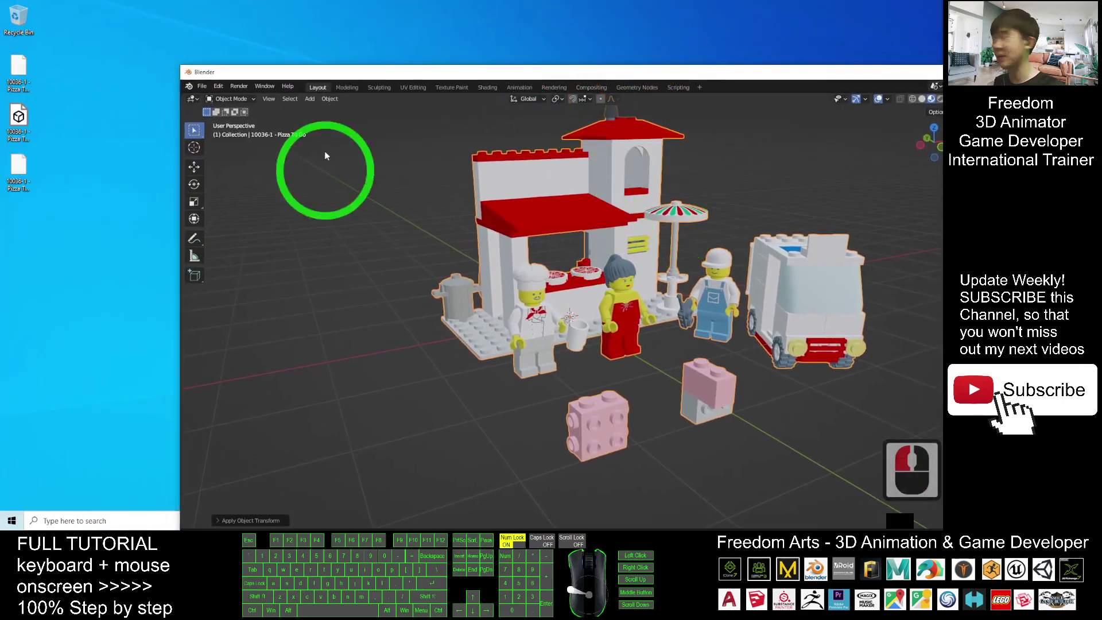
{"action": "left_click", "coordinate": [202, 86]}
{"action": "left_click", "coordinate": [218, 229]}
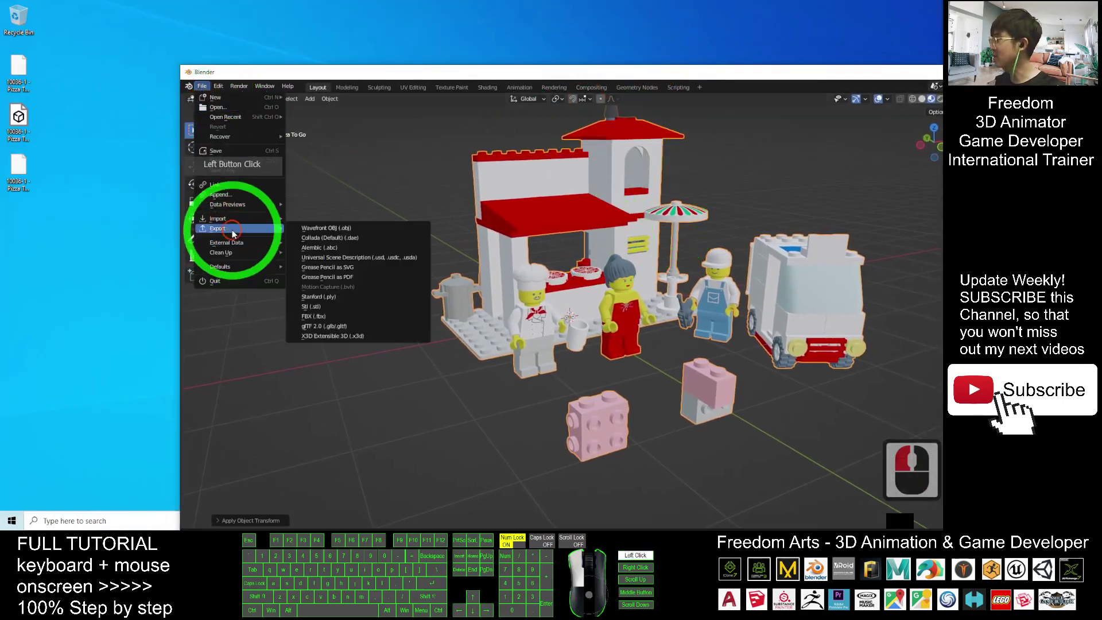
{"action": "left_click", "coordinate": [320, 316]}
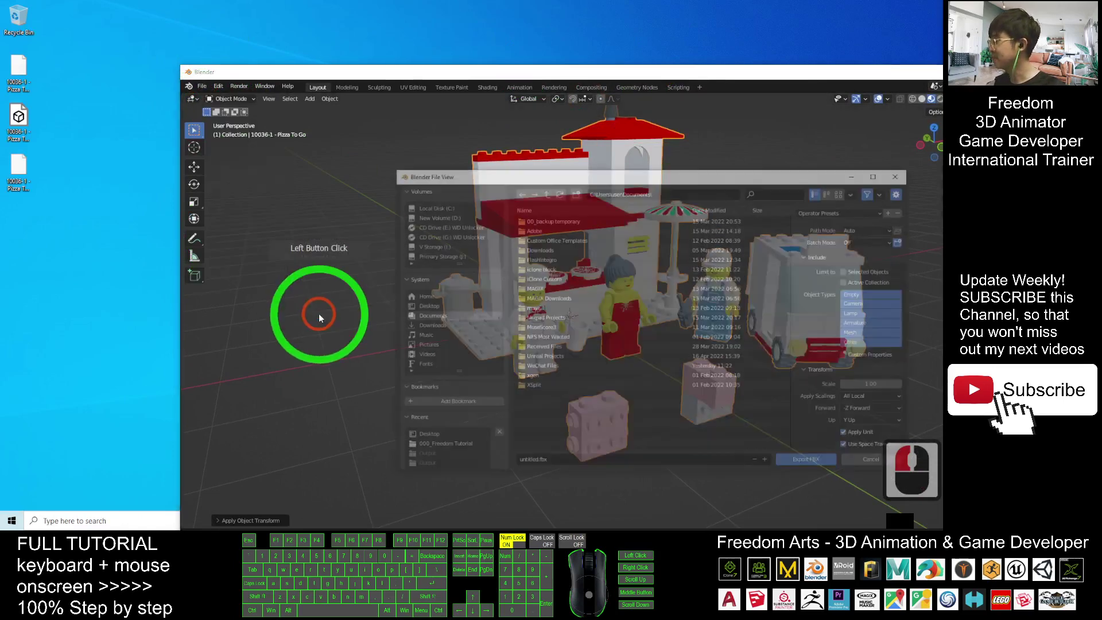
{"action": "left_click_drag", "start_coordinate": [638, 175], "coordinate": [502, 178]}
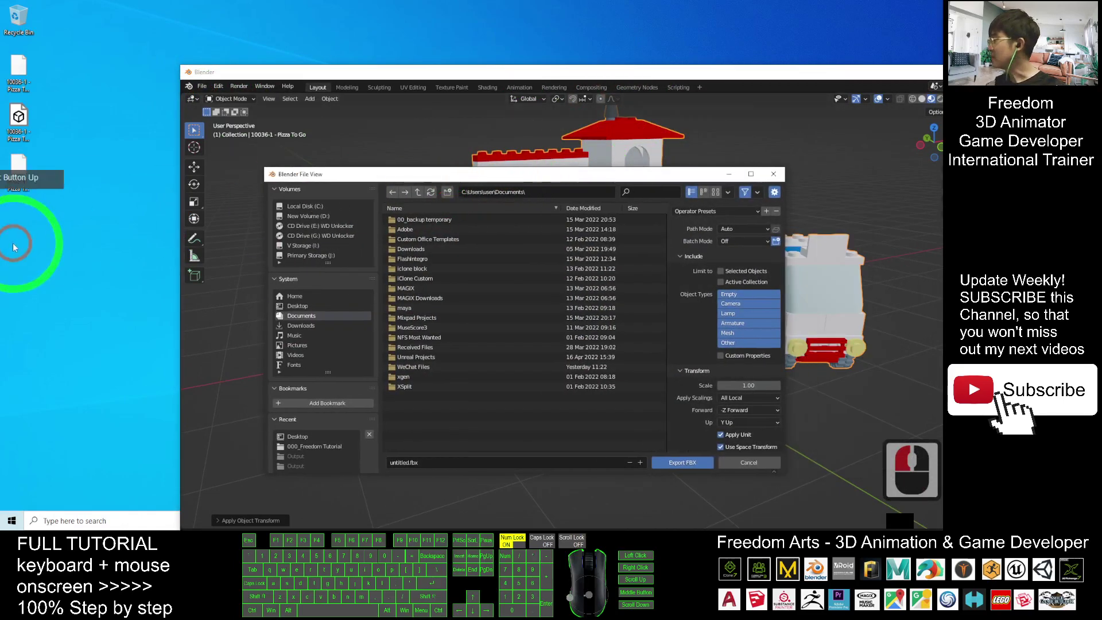
{"action": "left_click", "coordinate": [297, 305]}
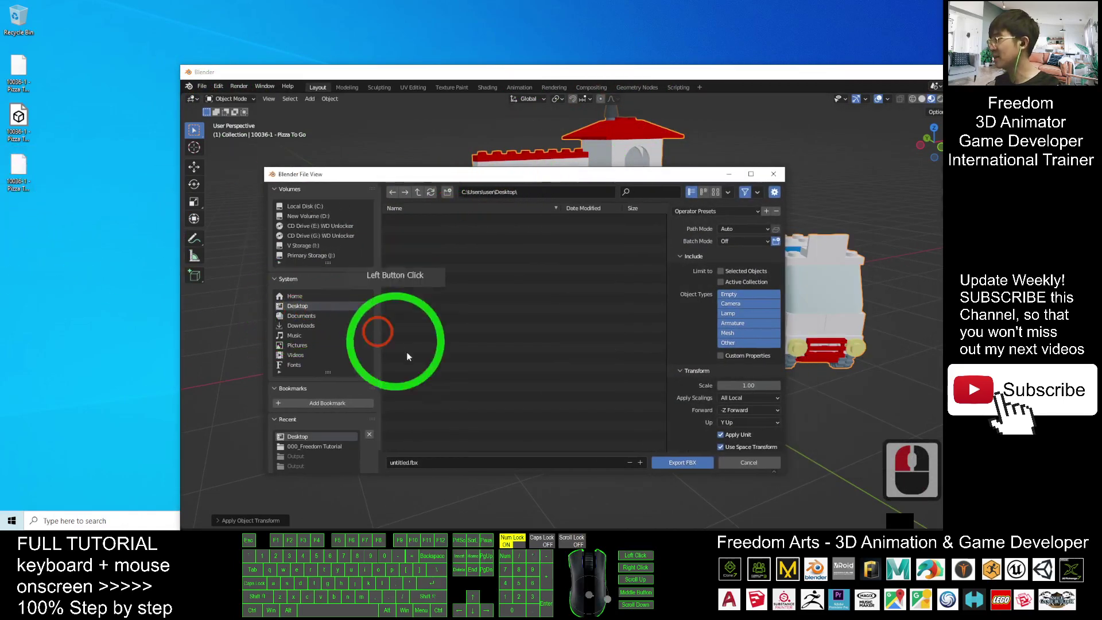
{"action": "double_click", "coordinate": [427, 462]}
{"action": "type", "text": "model01"}
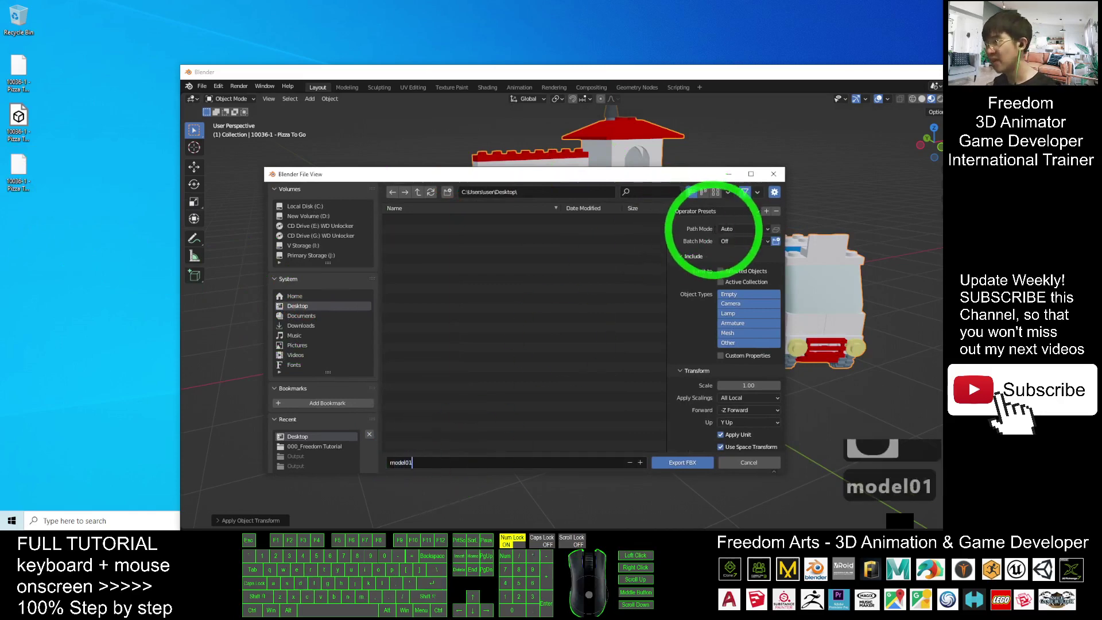
Set the export path mode to Copy with textures embedded, and export the FBX file.
{"action": "left_click", "coordinate": [738, 229]}
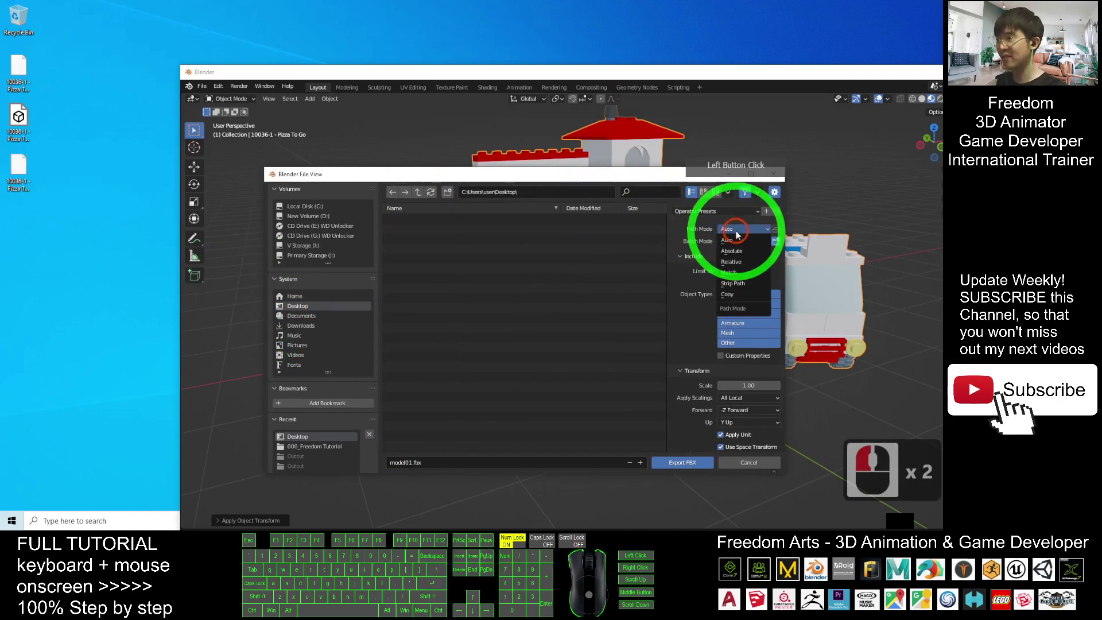
{"action": "left_click", "coordinate": [742, 289]}
{"action": "left_click", "coordinate": [776, 230]}
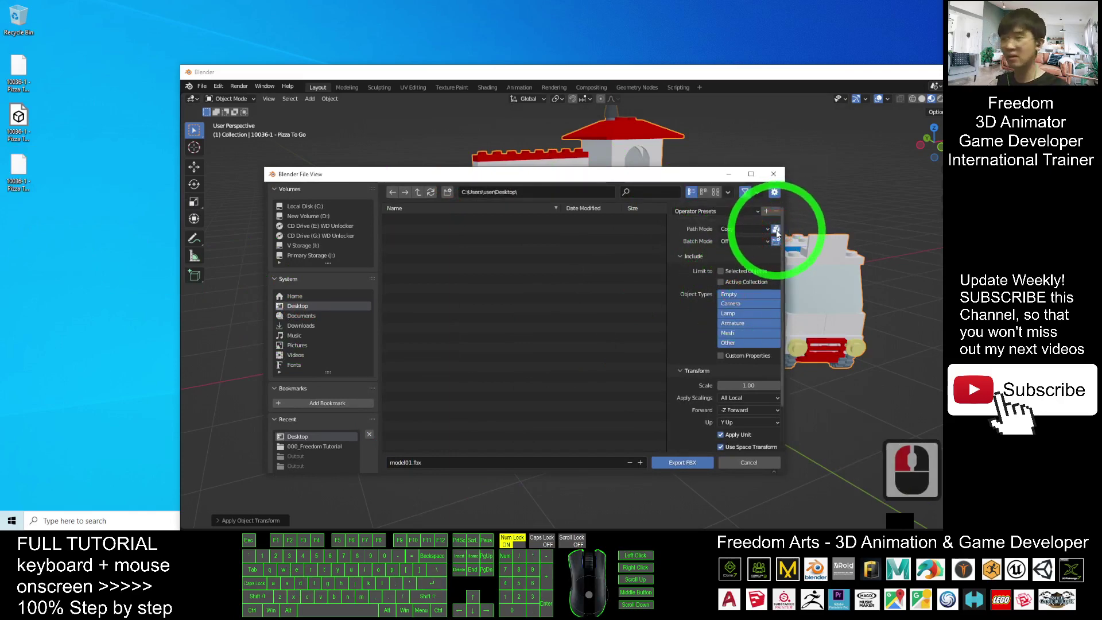
{"action": "left_click", "coordinate": [681, 461]}
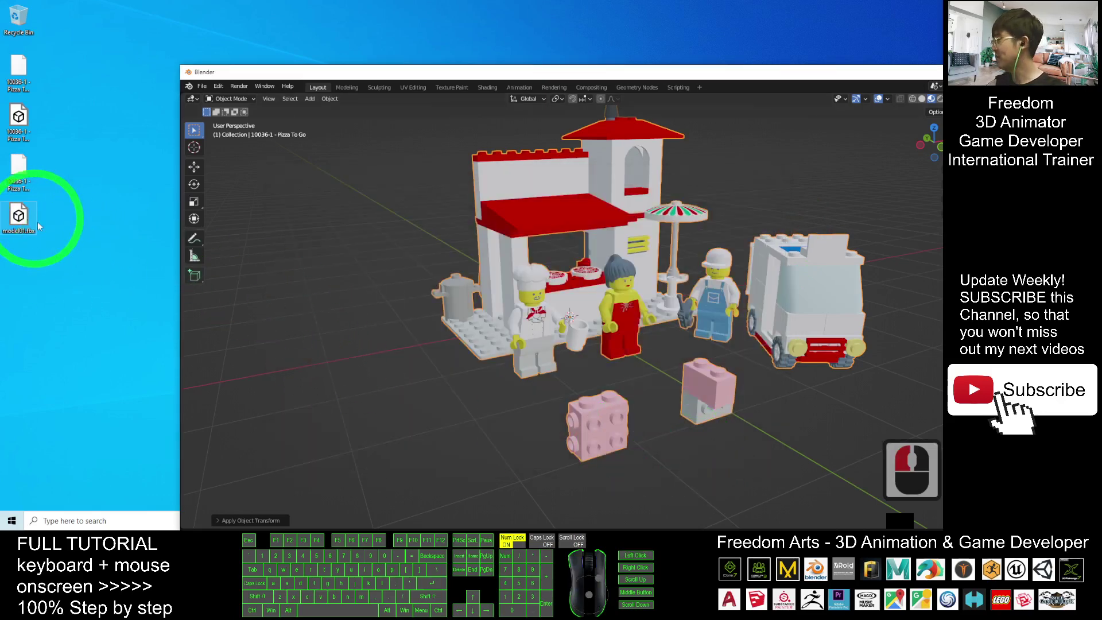
Open model01.fbx from the Desktop in 3D Viewer and inspect the exported model.
{"action": "double_click", "coordinate": [19, 218]}
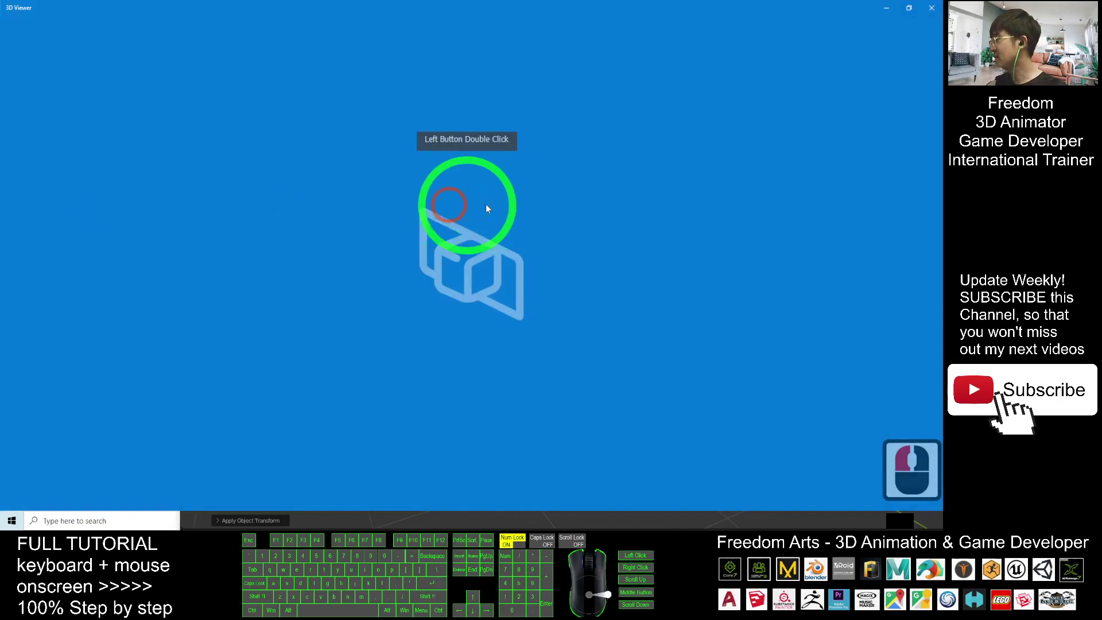
{"action": "scroll", "coordinate": [480, 325], "scroll_direction": "up", "scroll_amount": 3}
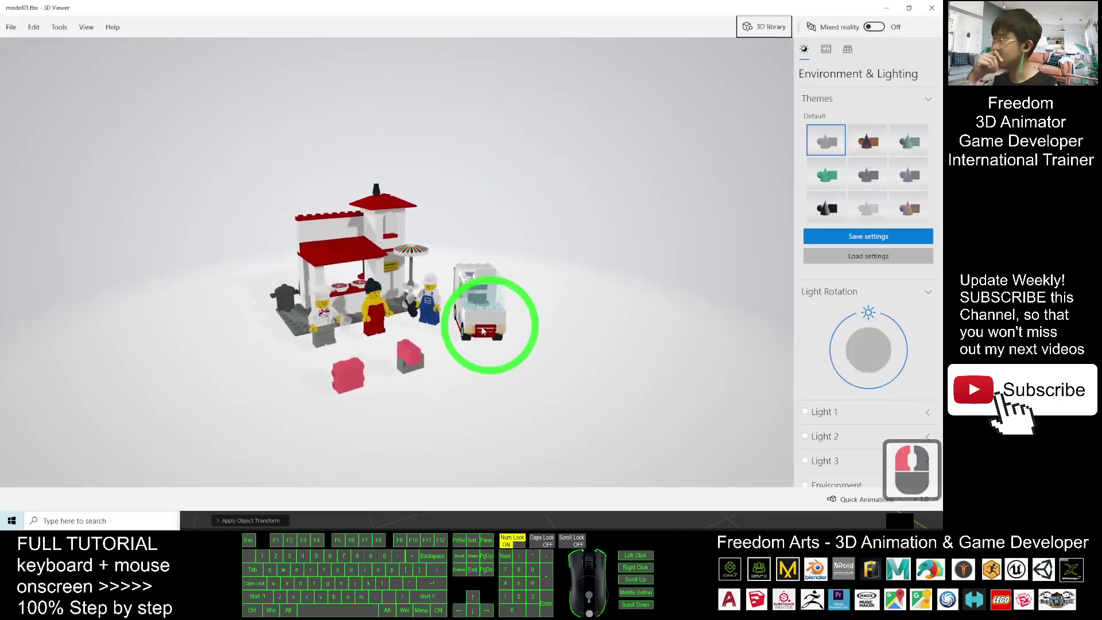
Examine the exported LEGO model from several angles and distances, and close 3D Viewer.
{"action": "mouse_move", "coordinate": [475, 357]}
{"action": "right_mouse_down"}
{"action": "mouse_move", "coordinate": [497, 365]}
{"action": "mouse_move", "coordinate": [484, 369]}
{"action": "right_mouse_up"}
{"action": "left_click_drag", "start_coordinate": [484, 369], "coordinate": [453, 338]}
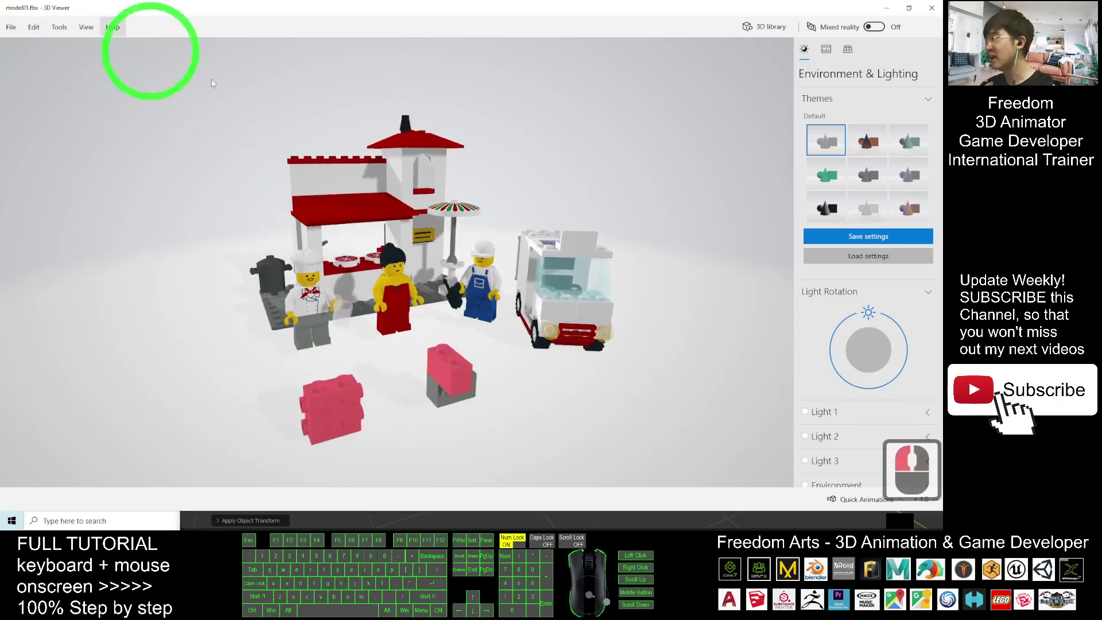
{"action": "scroll", "coordinate": [458, 228], "scroll_direction": "up", "scroll_amount": 7}
{"action": "scroll", "coordinate": [504, 247], "scroll_direction": "down", "scroll_amount": 8}
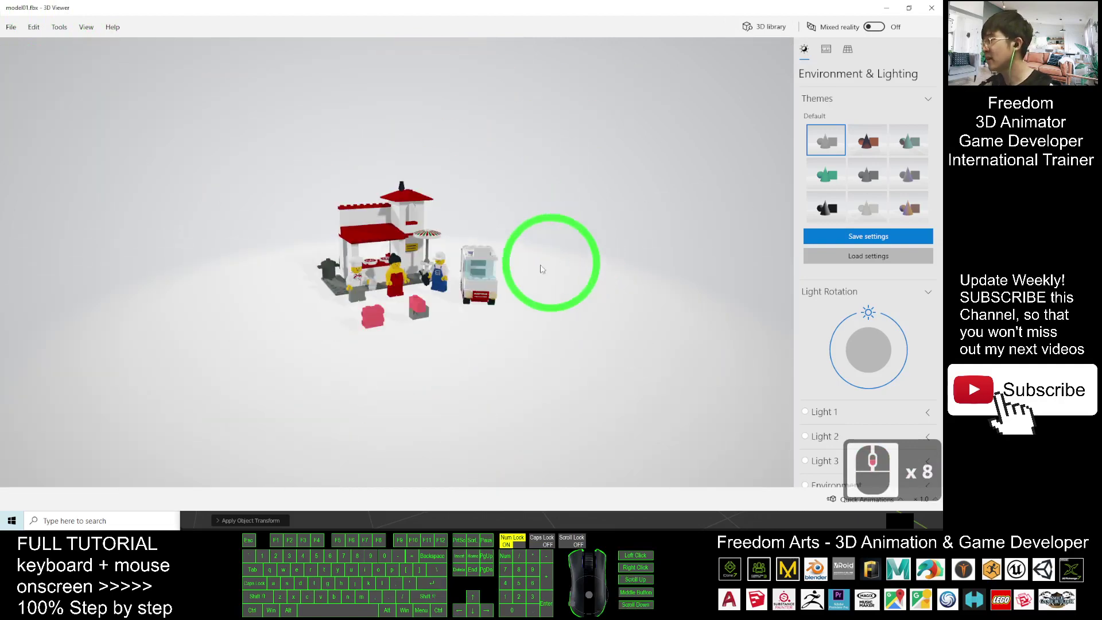
{"action": "scroll", "coordinate": [540, 269], "scroll_direction": "up", "scroll_amount": 5}
{"action": "left_click_drag", "start_coordinate": [526, 253], "coordinate": [441, 287]}
{"action": "left_click", "coordinate": [930, 10]}
Close Blender without saving the changes, and close LeoCAD as well.
{"action": "left_click", "coordinate": [546, 406]}
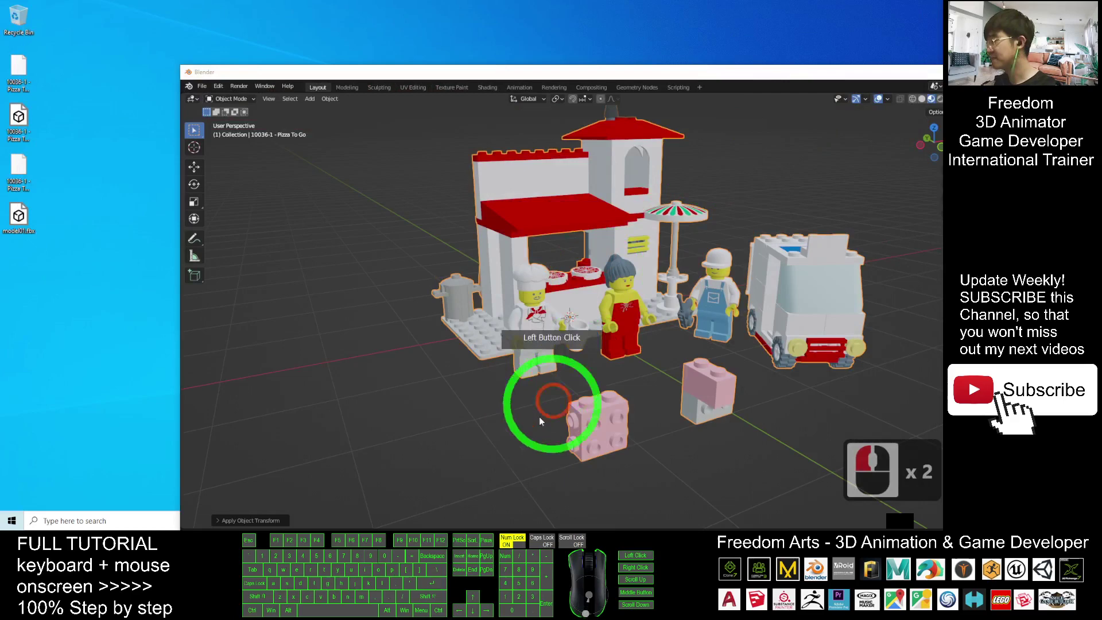
{"action": "left_click", "coordinate": [730, 93]}
{"action": "left_click_drag", "start_coordinate": [731, 86], "coordinate": [613, 6]}
{"action": "left_click", "coordinate": [930, 5]}
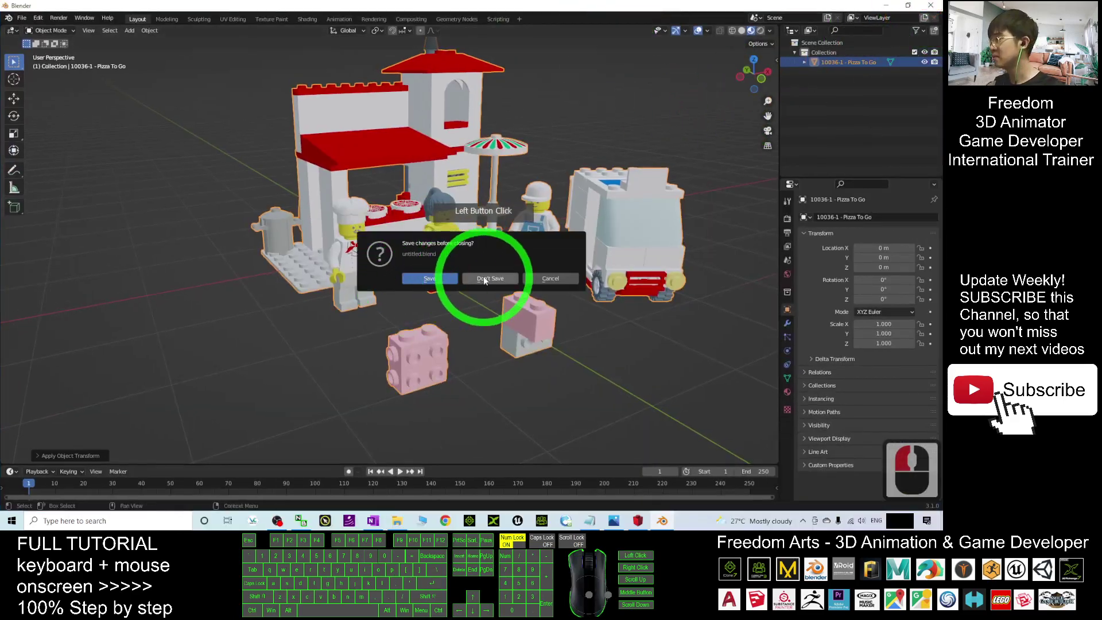
{"action": "left_click", "coordinate": [484, 279]}
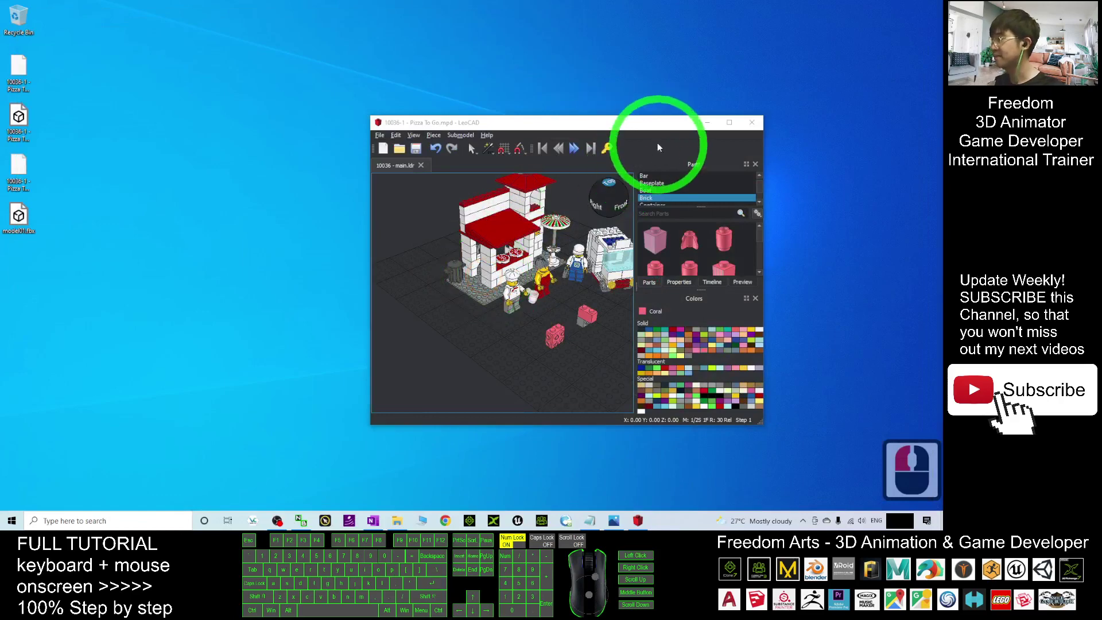
{"action": "left_click_drag", "start_coordinate": [650, 122], "coordinate": [507, 113]}
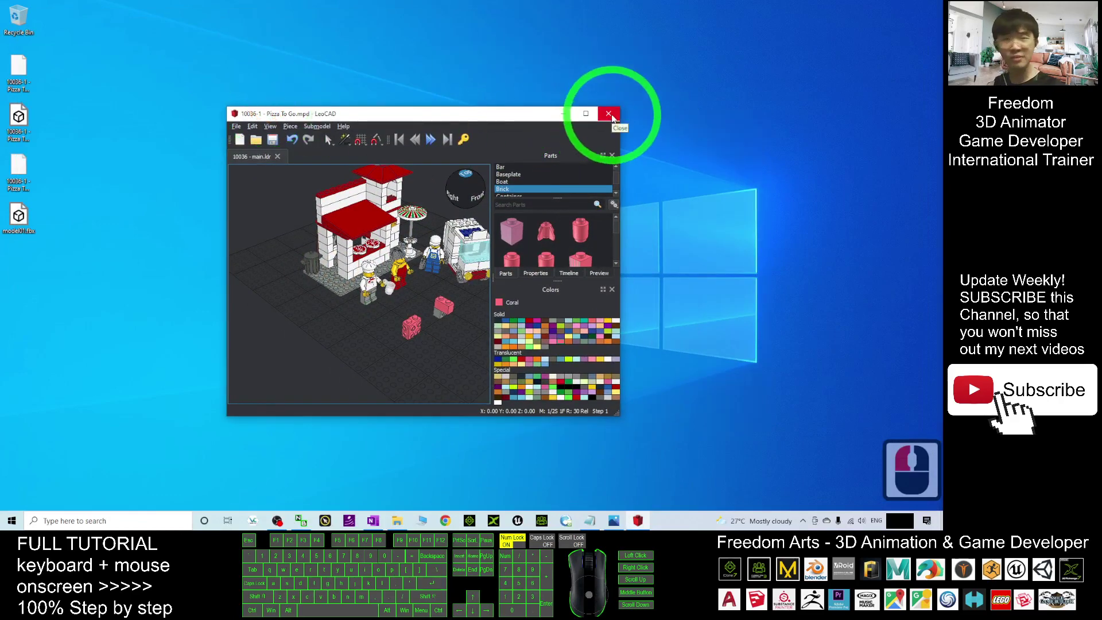
{"action": "left_click", "coordinate": [611, 116]}
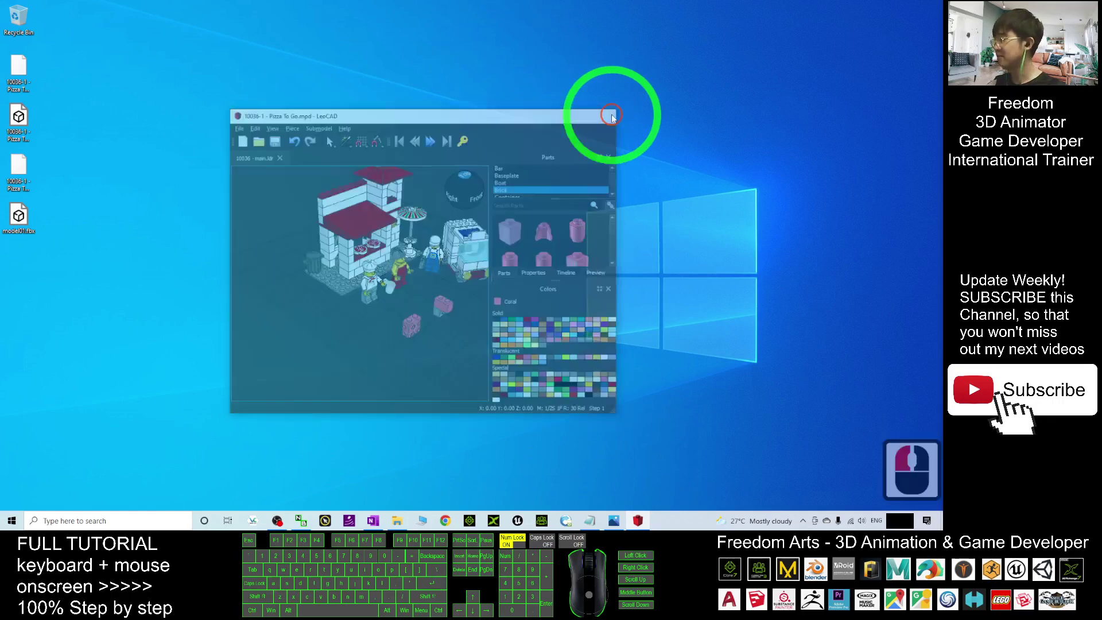
Switch to the Epic Games Launcher, launch Unreal Engine 5.0.0 and minimise the launcher.
{"action": "left_click", "coordinate": [802, 520]}
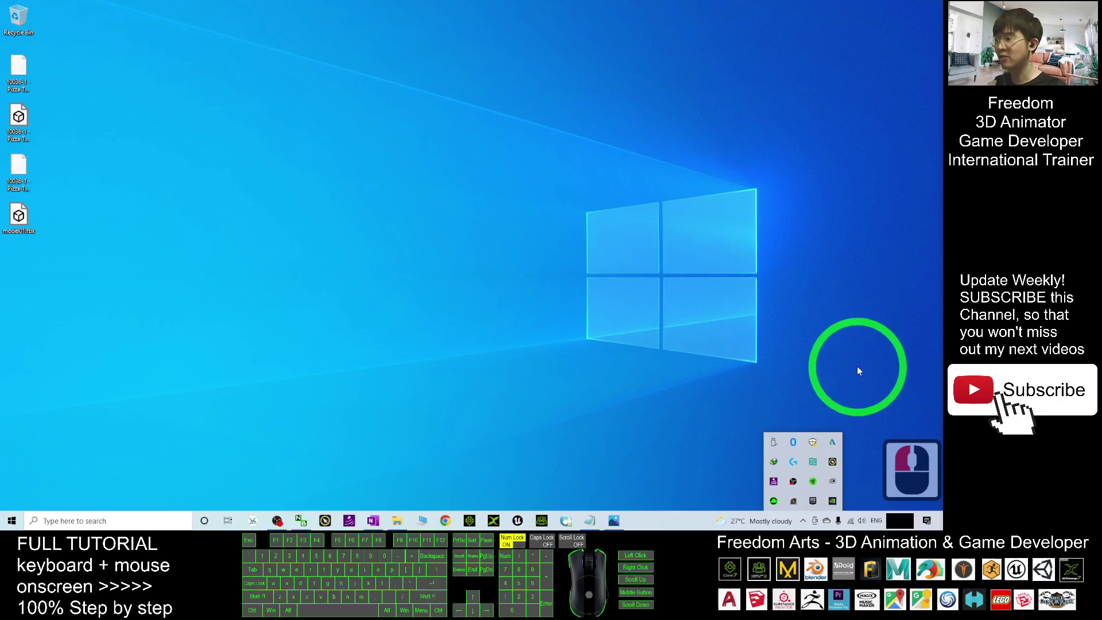
{"action": "double_click", "coordinate": [812, 501]}
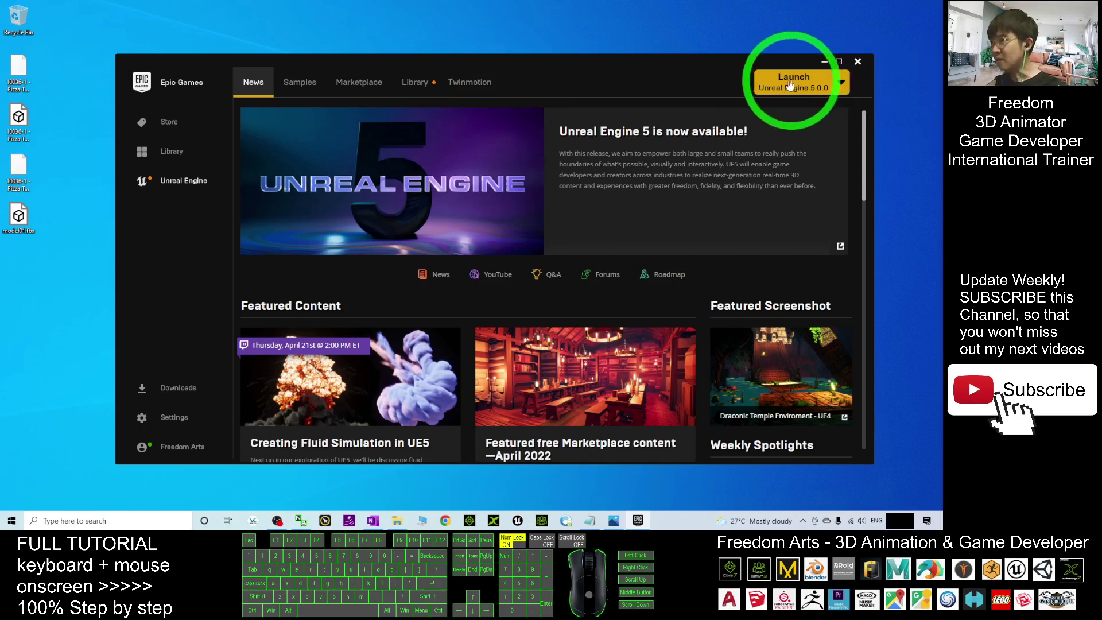
{"action": "left_click", "coordinate": [414, 82]}
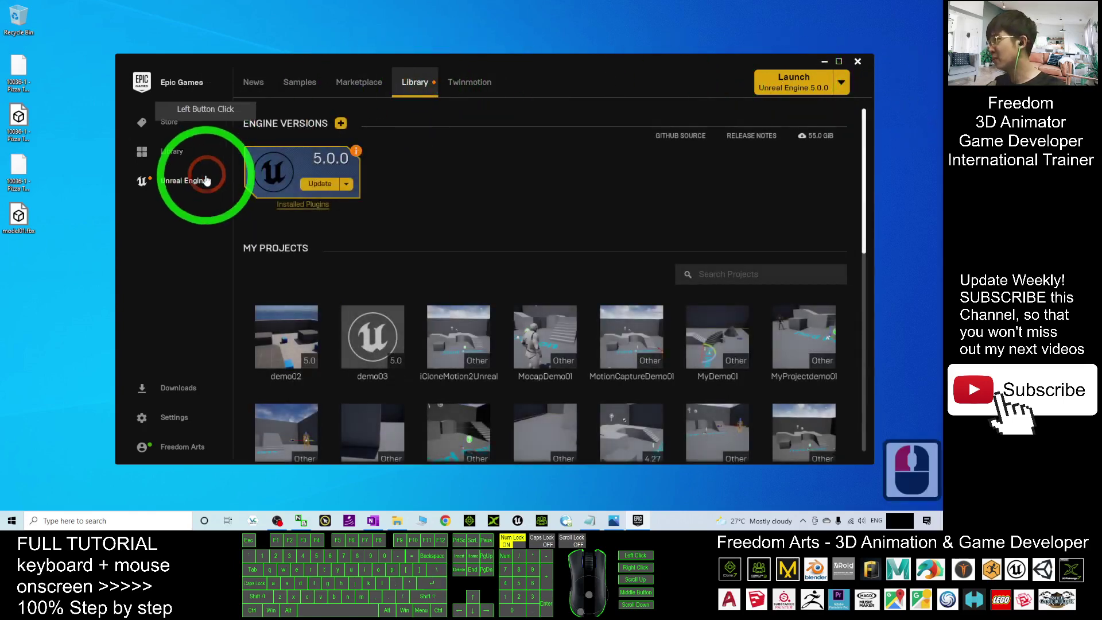
{"action": "left_click", "coordinate": [303, 182]}
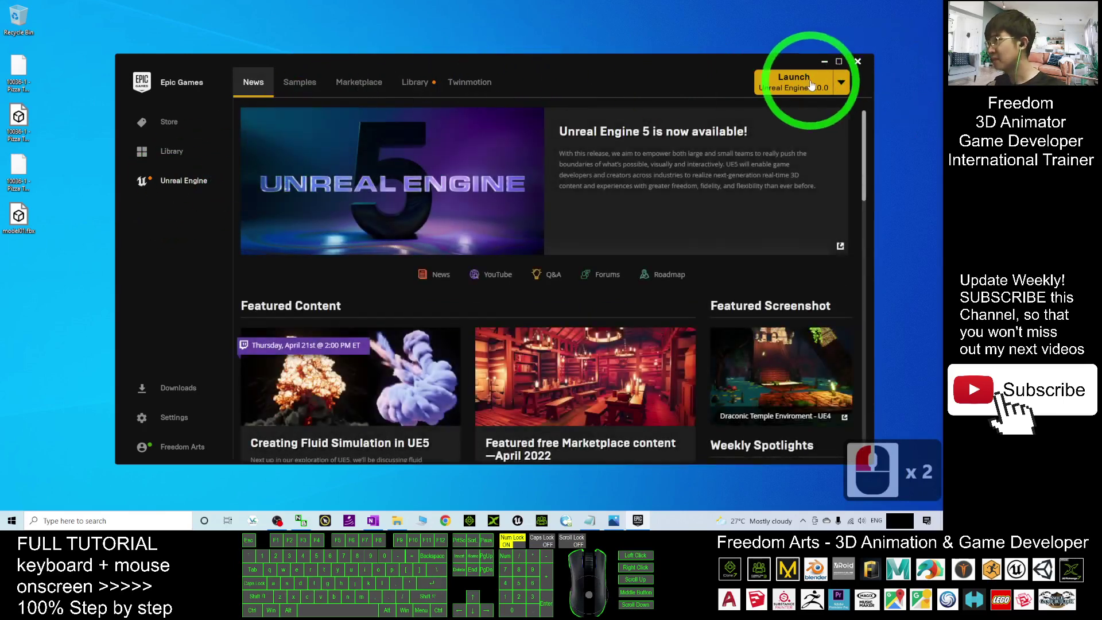
{"action": "left_click", "coordinate": [428, 86]}
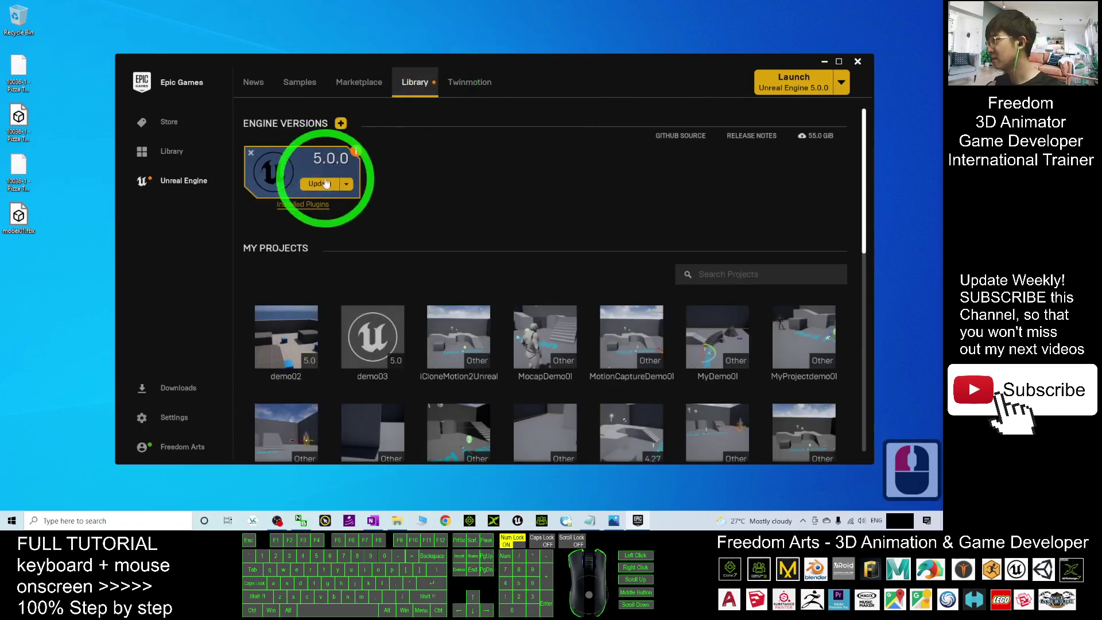
{"action": "left_click", "coordinate": [795, 81]}
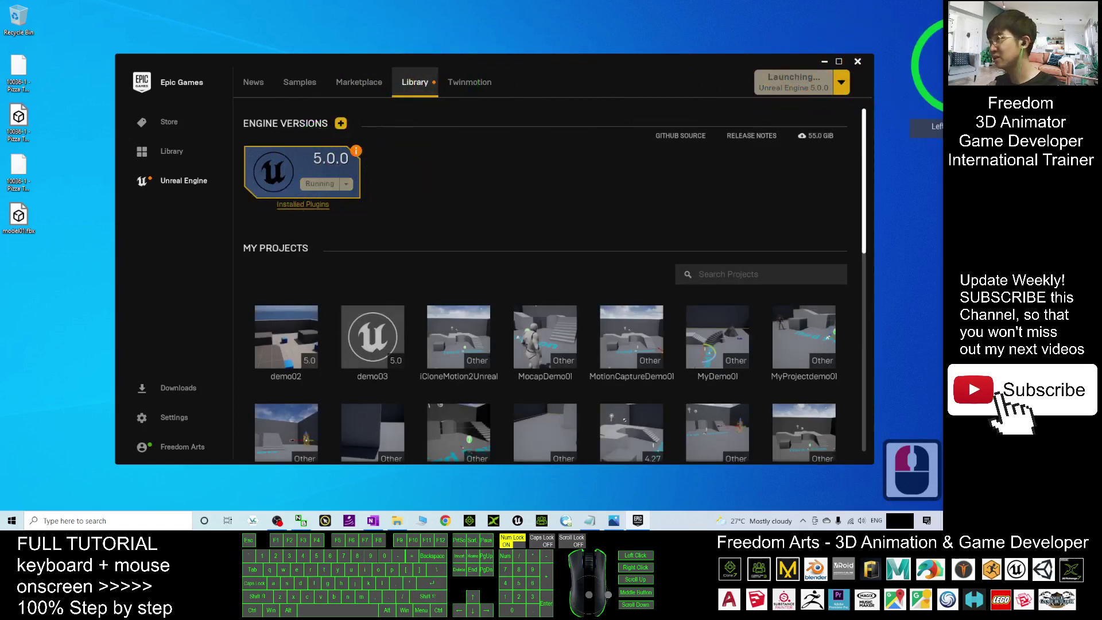
{"action": "left_click", "coordinate": [824, 60]}
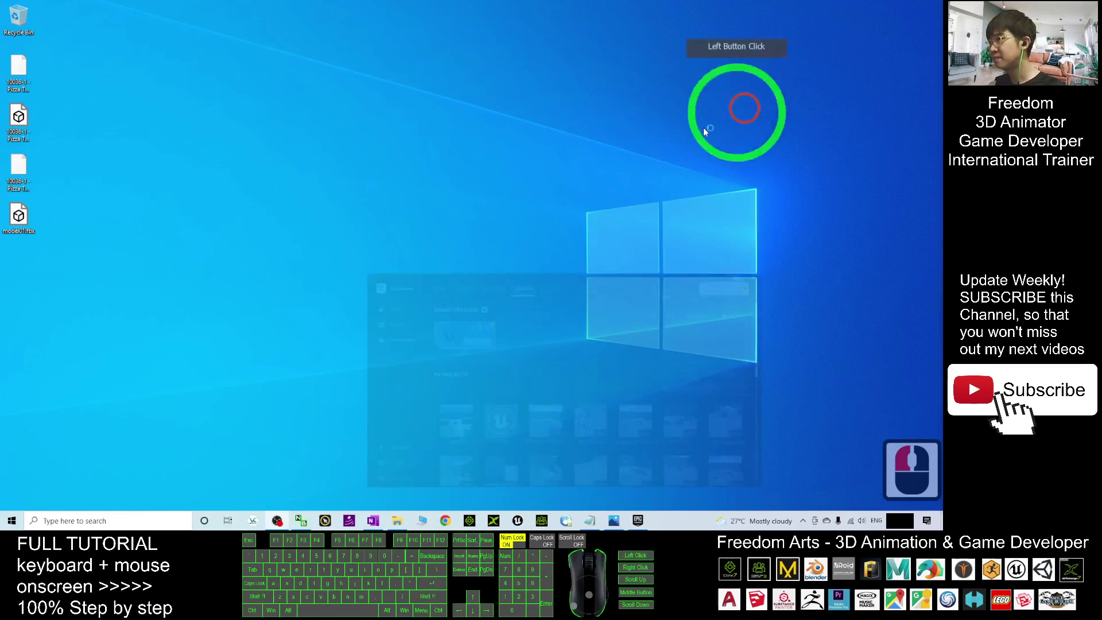
{"action": "left_click", "coordinate": [549, 195]}
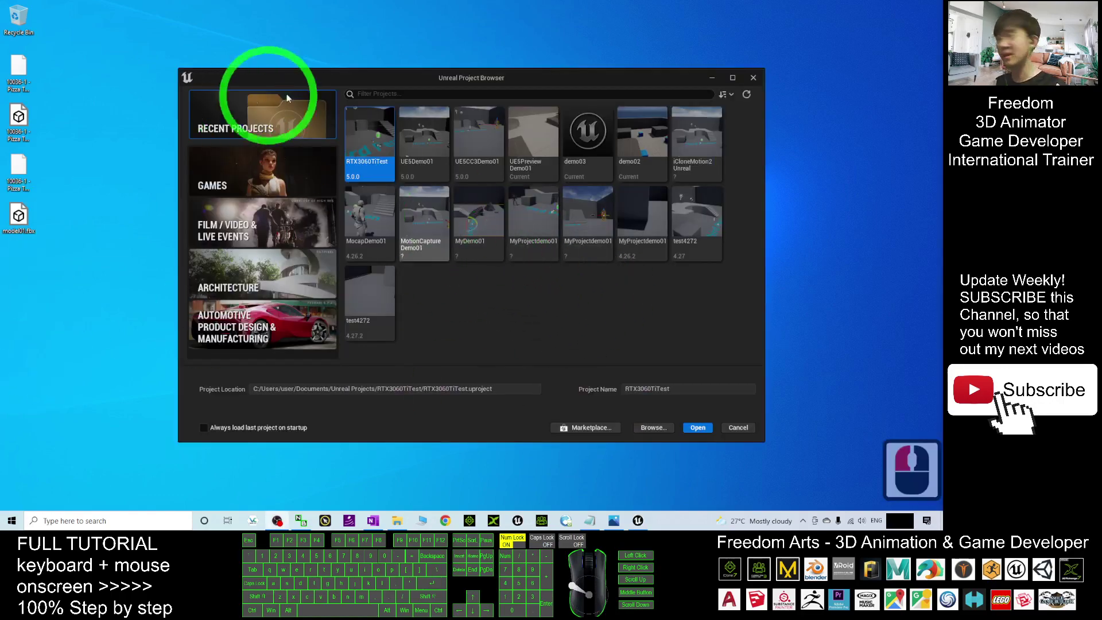
Create a new Games project from the Third Person template with the project name demo04.
{"action": "left_click", "coordinate": [276, 177]}
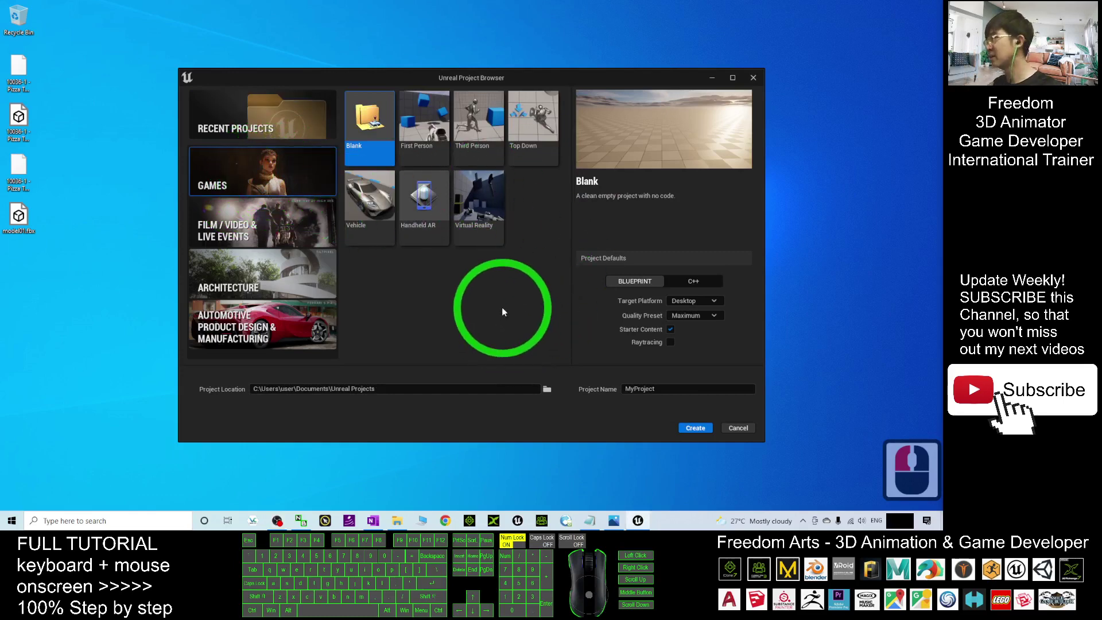
{"action": "left_click", "coordinate": [474, 122]}
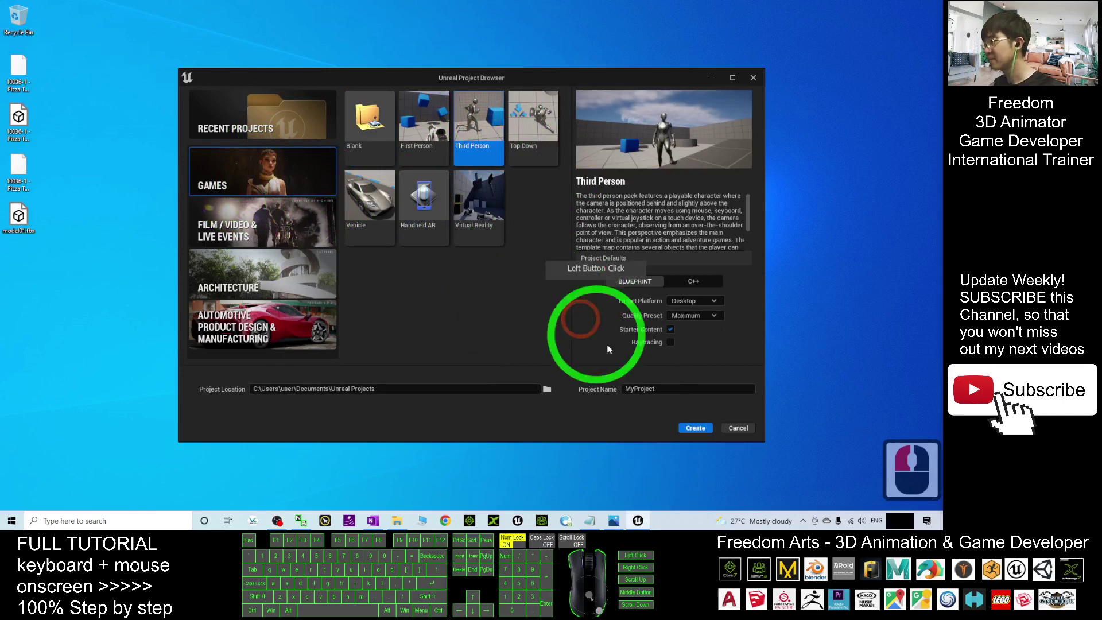
{"action": "left_click_drag", "start_coordinate": [660, 389], "coordinate": [493, 389]}
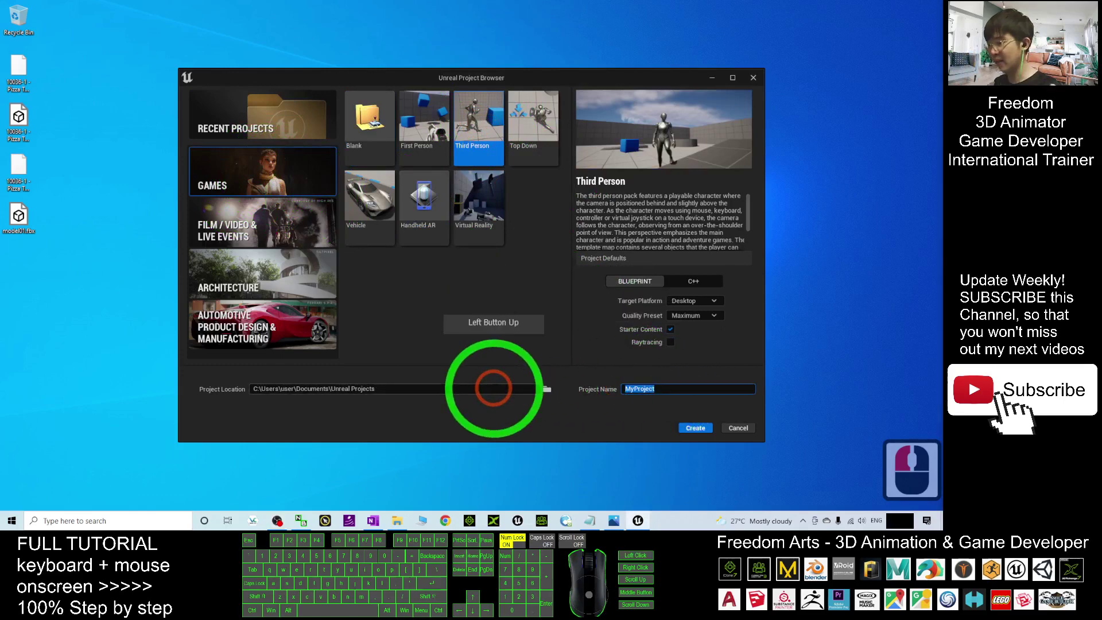
{"action": "type", "text": "demo03"}
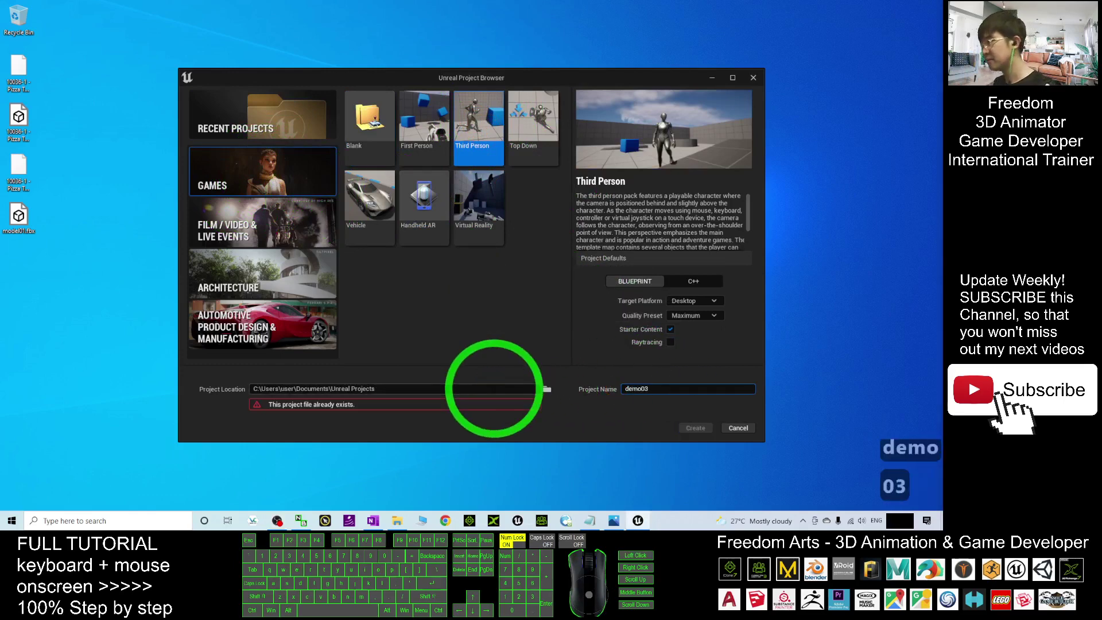
{"action": "left_click", "coordinate": [666, 387]}
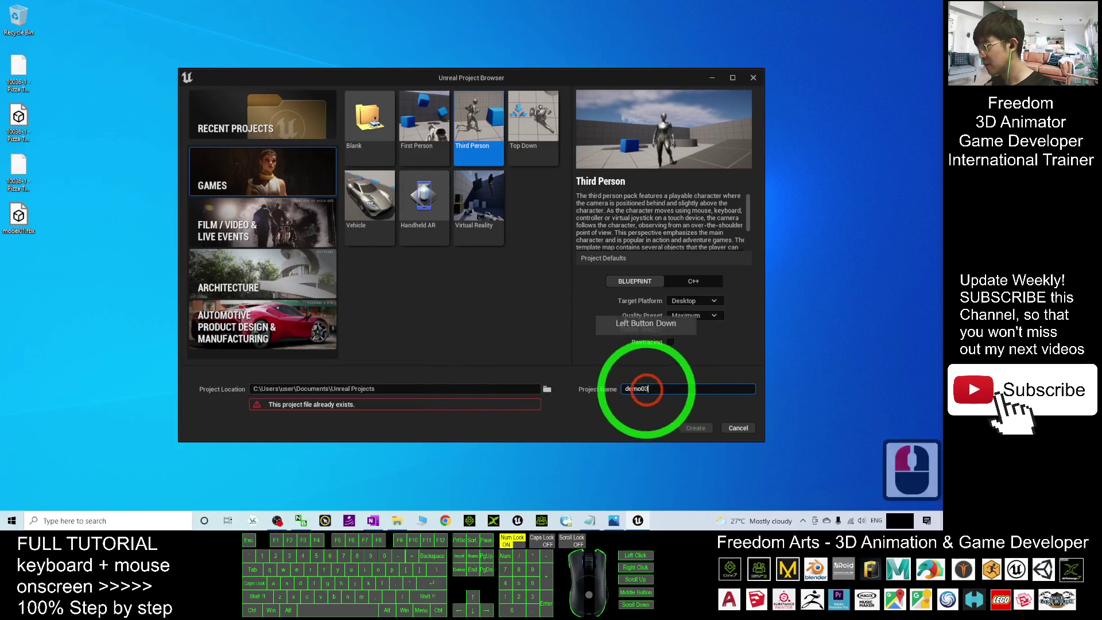
{"action": "key", "text": "BackSpace"}
{"action": "type", "text": "4"}
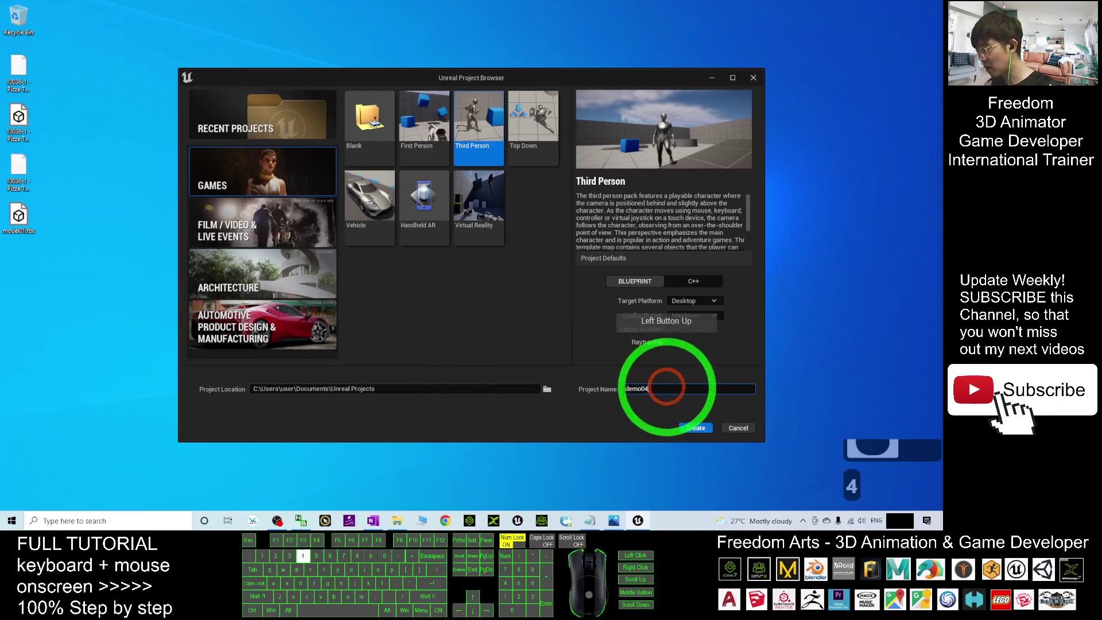
{"action": "left_click", "coordinate": [695, 428]}
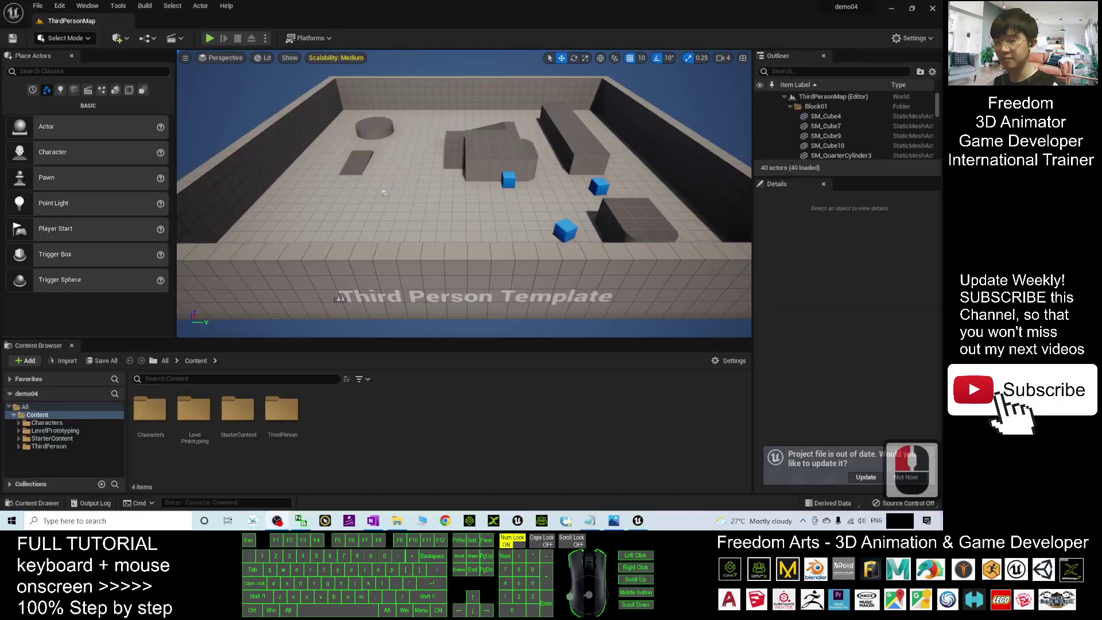
Play-test the third-person level, running the character around the ramps and blocks.
{"action": "left_click", "coordinate": [409, 417]}
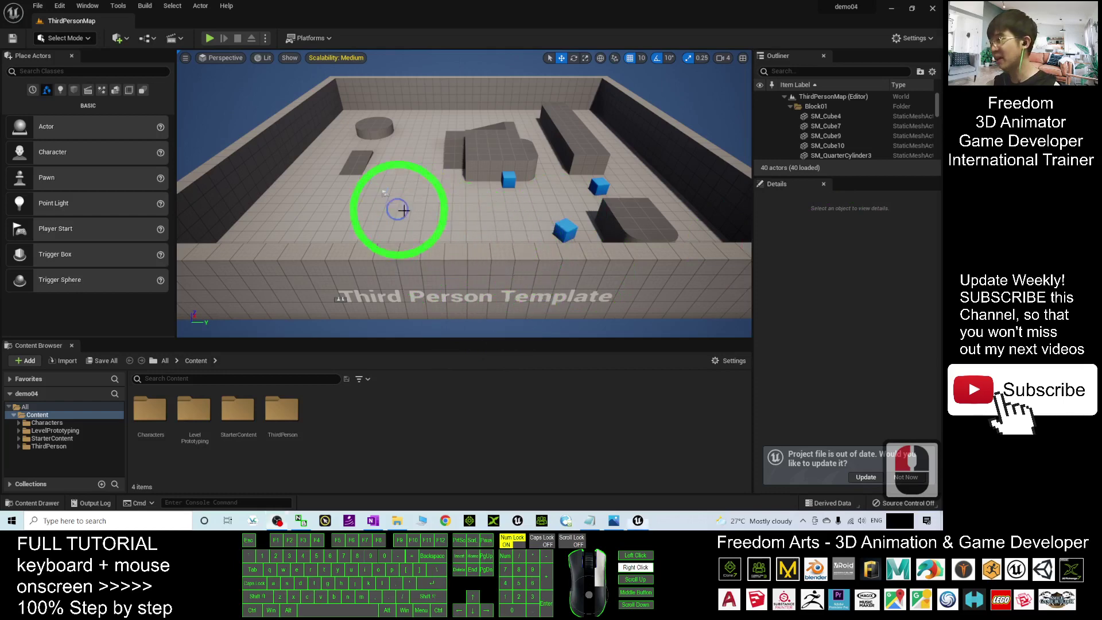
{"action": "right_click_drag", "start_coordinate": [404, 210], "coordinate": [220, 83]}
{"action": "key", "text": "s"}
{"action": "key", "text": "a"}
{"action": "key", "text": "w"}
{"action": "key", "text": "d"}
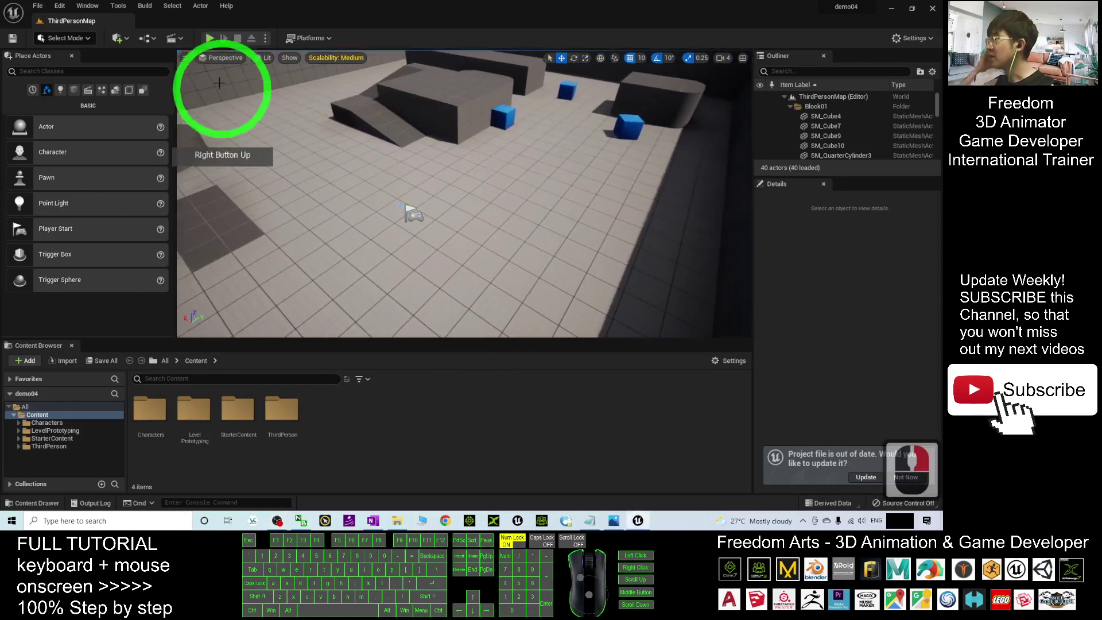
{"action": "left_click", "coordinate": [210, 39]}
{"action": "left_click", "coordinate": [499, 220]}
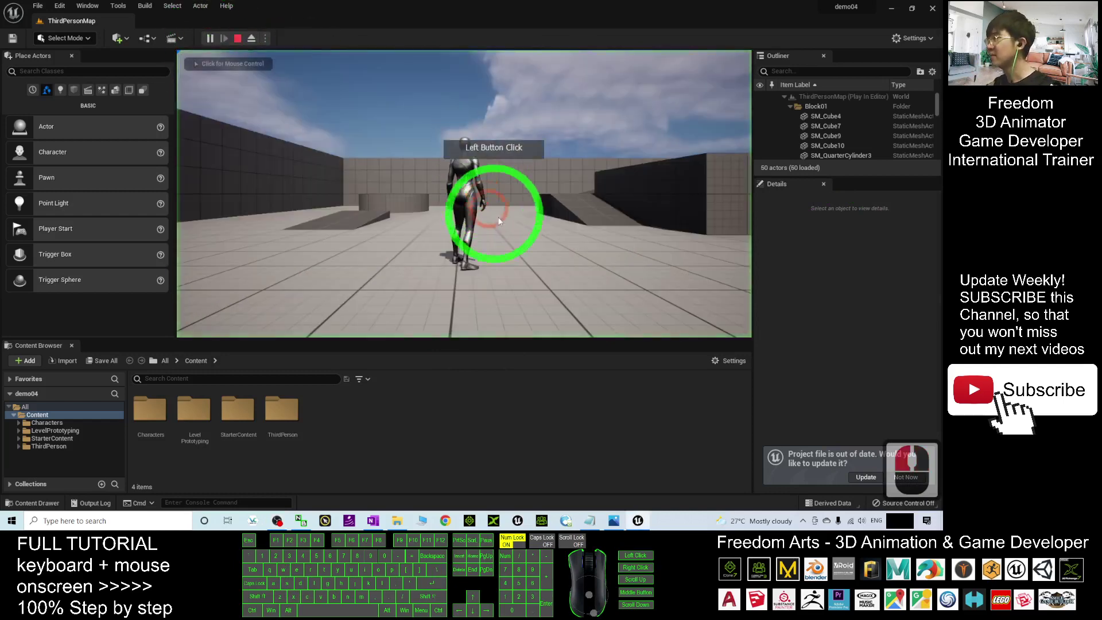
{"action": "key", "text": "w"}
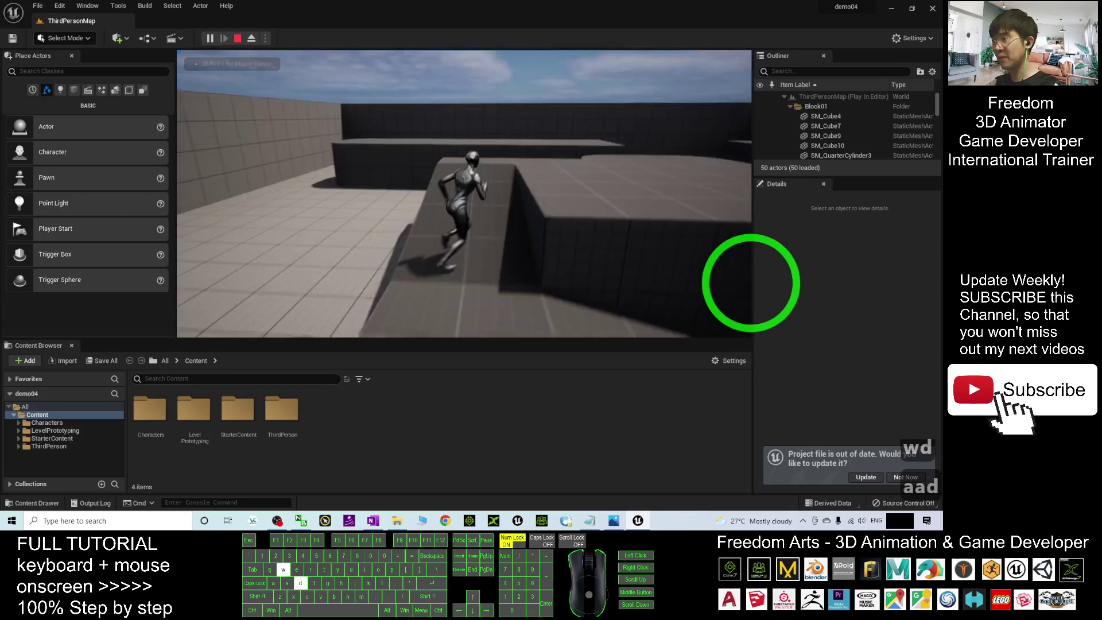
{"action": "key", "text": "d"}
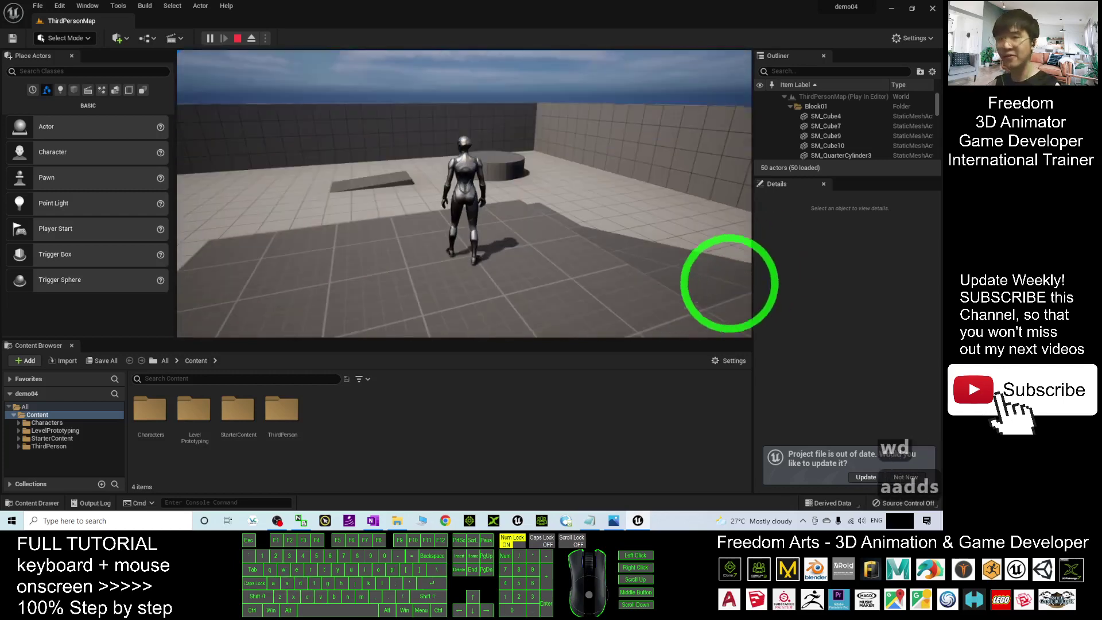
{"action": "key", "text": "w"}
{"action": "key", "text": "d"}
{"action": "key", "text": "a"}
{"action": "key", "text": "w"}
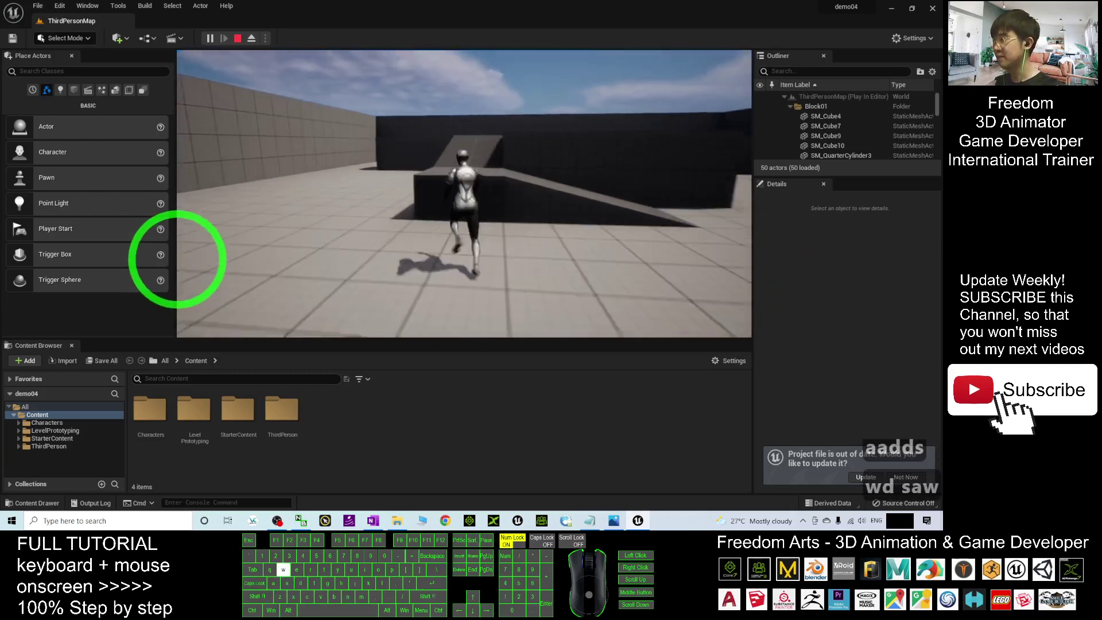
{"action": "key", "text": "d"}
{"action": "key", "text": "a"}
{"action": "key", "text": "d"}
Cycle the running game through the wireframe, unlit and lit view modes.
{"action": "key", "text": "F1"}
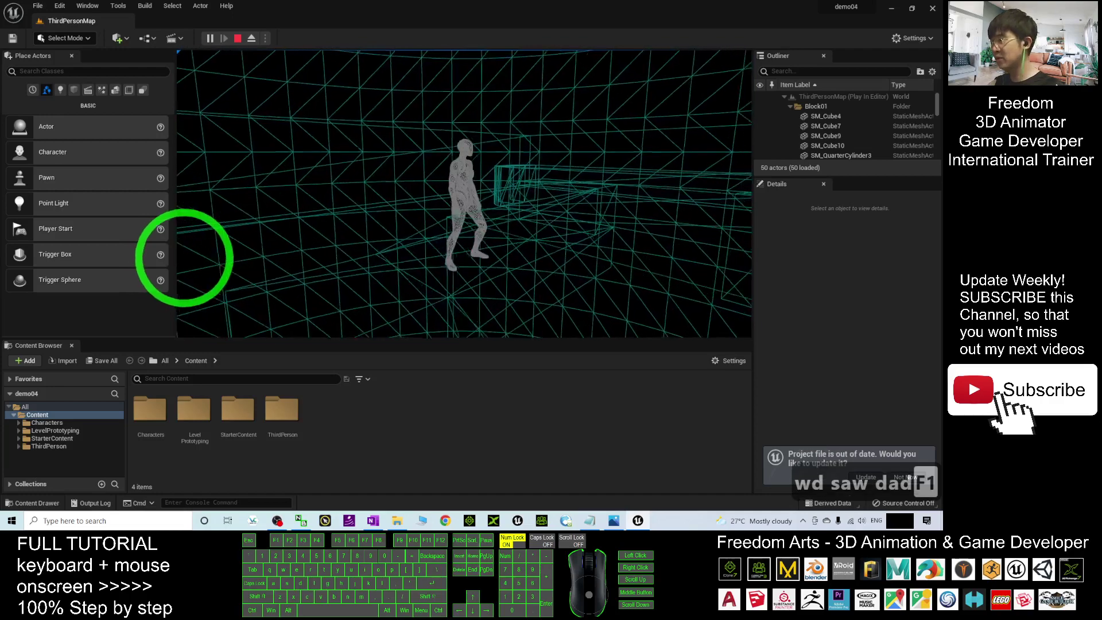
{"action": "key", "text": "F1"}
{"action": "key", "text": "F2"}
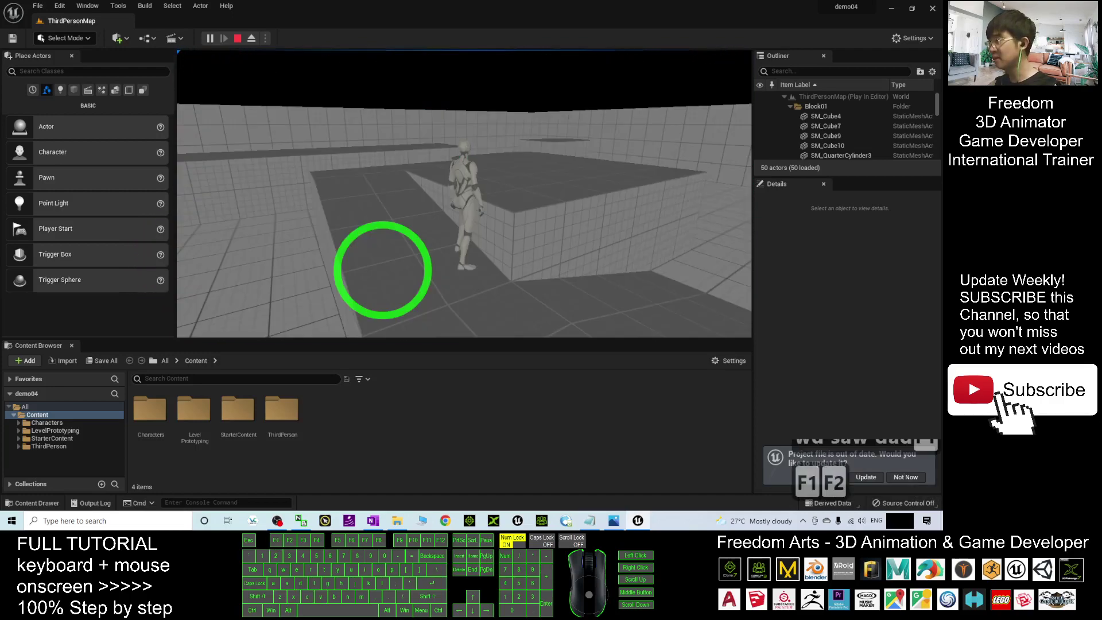
{"action": "key", "text": "F3"}
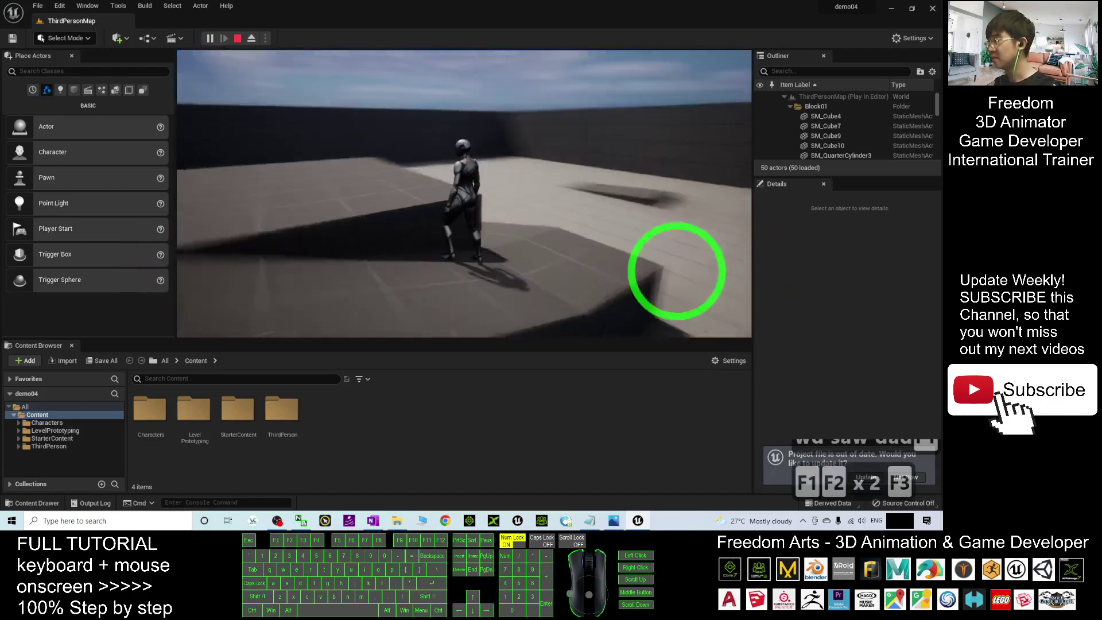
Run the character across the level floor once more and stop the play session.
{"action": "key", "text": "w"}
{"action": "key", "text": "d"}
{"action": "right_click_drag", "start_coordinate": [615, 270], "coordinate": [177, 235]}
{"action": "key", "text": "s"}
{"action": "key", "text": "d"}
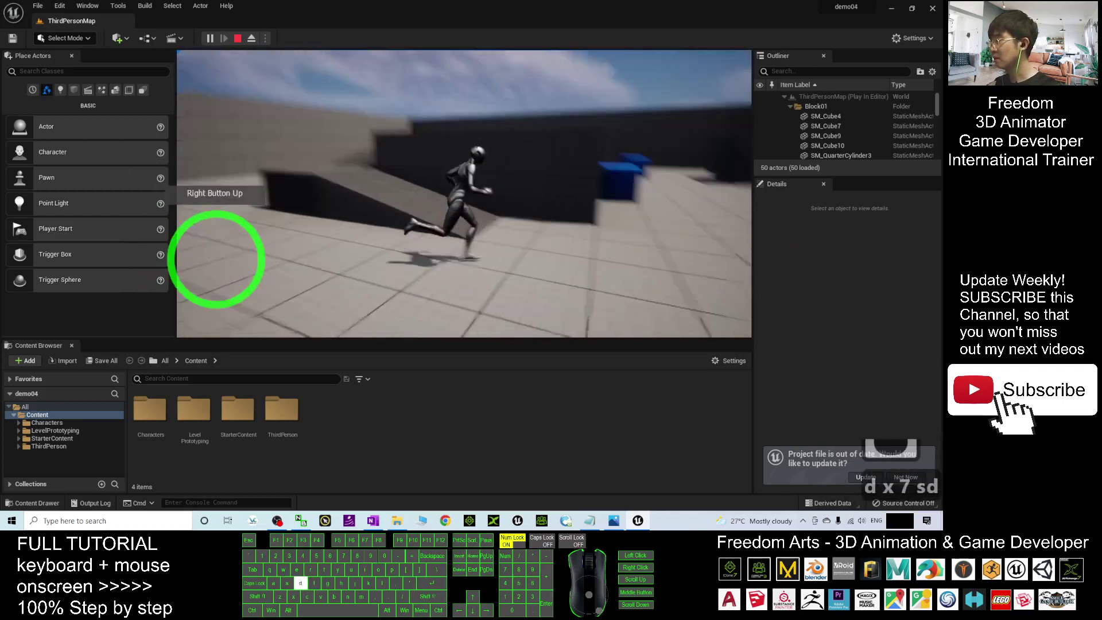
{"action": "key", "text": "Escape"}
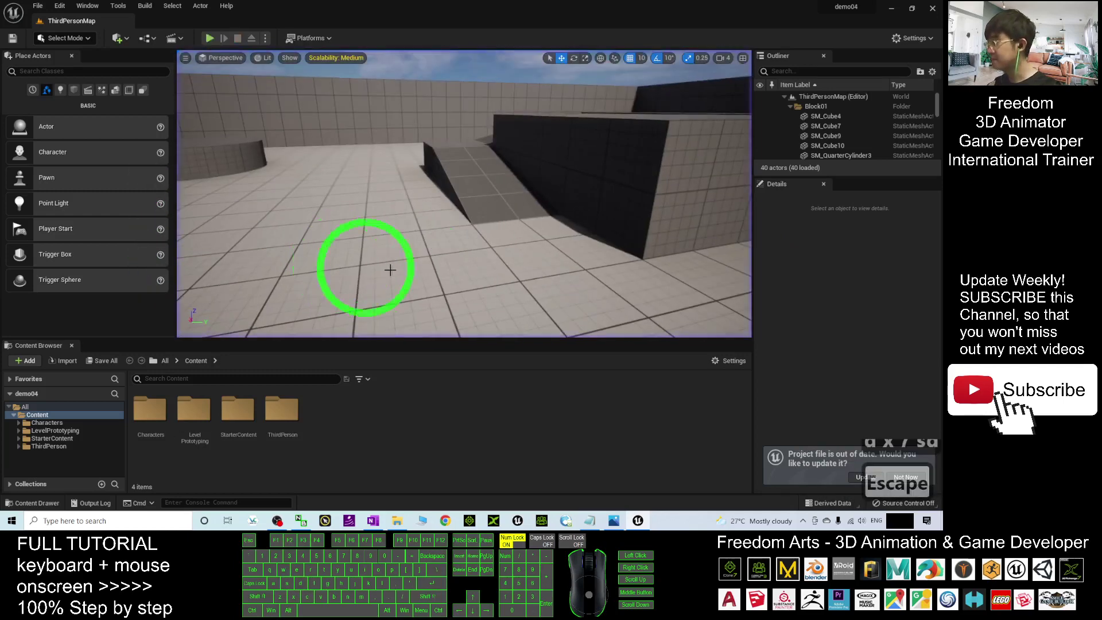
Close the Content Browser and bring it back as Content Browser 1.
{"action": "left_click", "coordinate": [112, 366]}
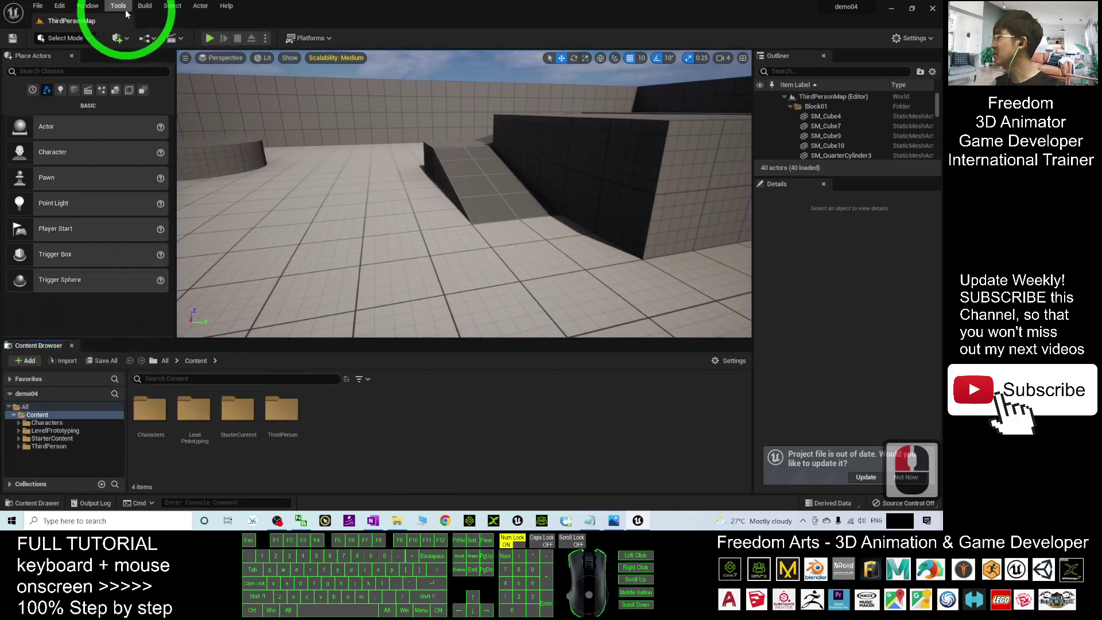
{"action": "left_click", "coordinate": [91, 7]}
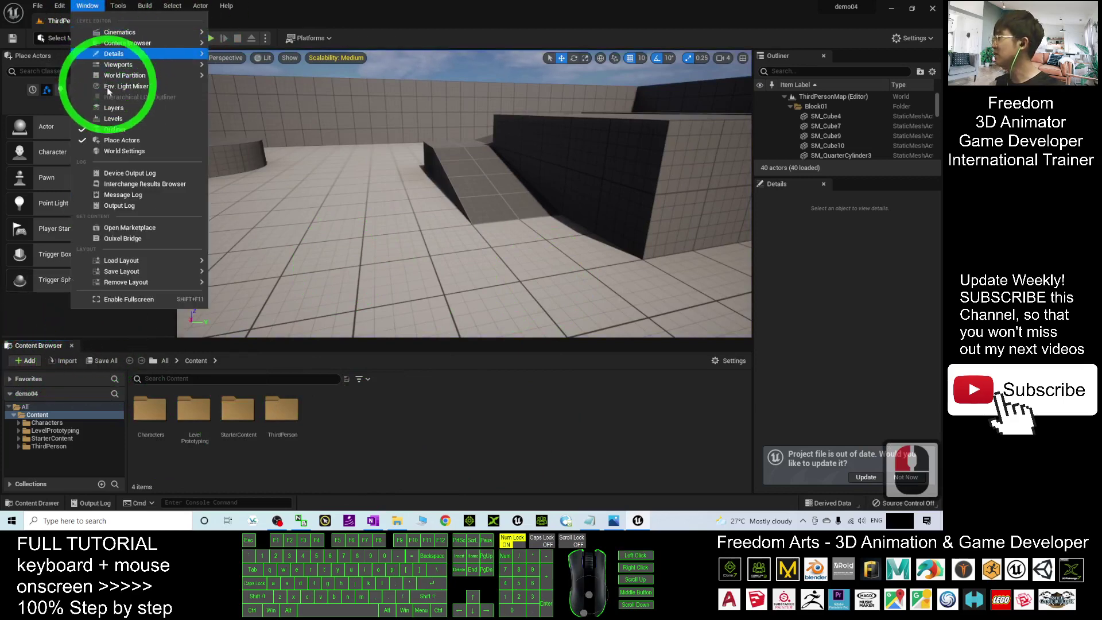
{"action": "left_click", "coordinate": [406, 462]}
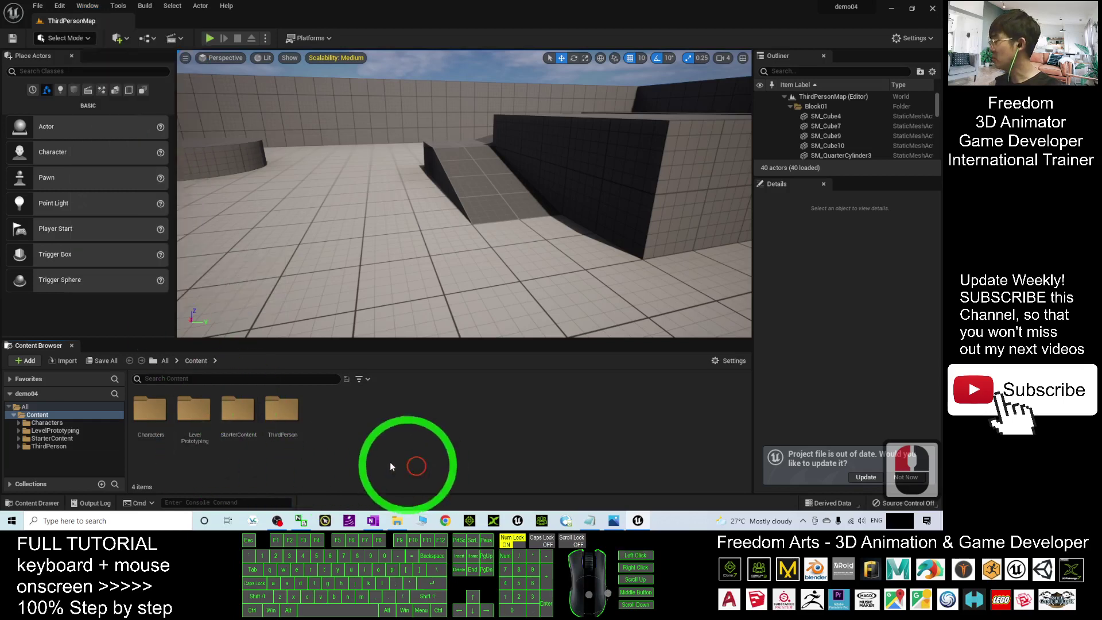
{"action": "left_click", "coordinate": [71, 346]}
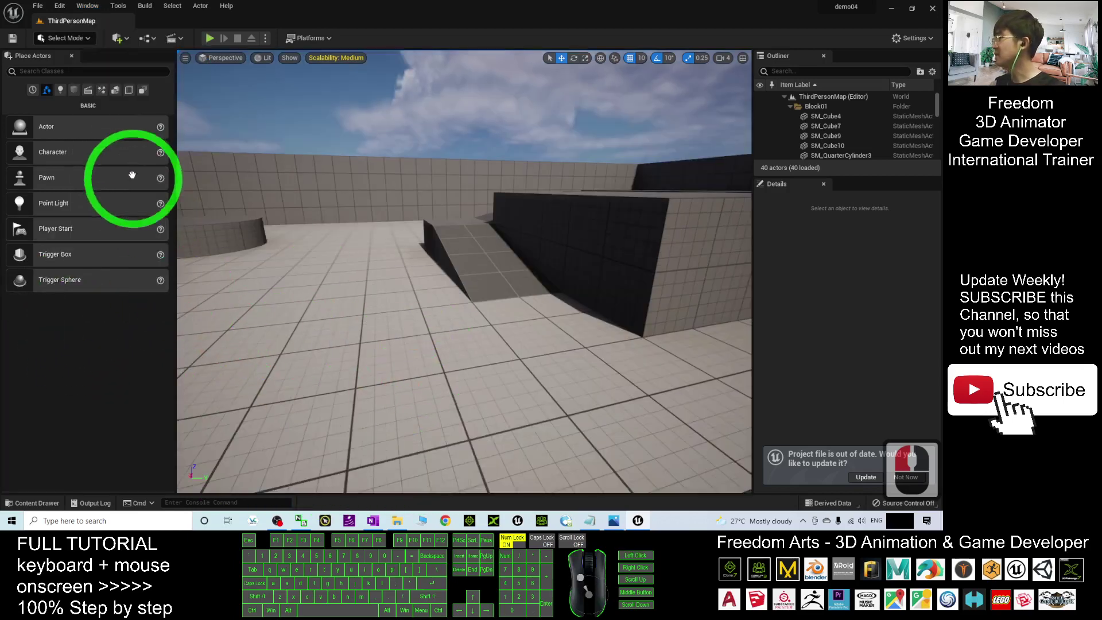
{"action": "left_click", "coordinate": [94, 6]}
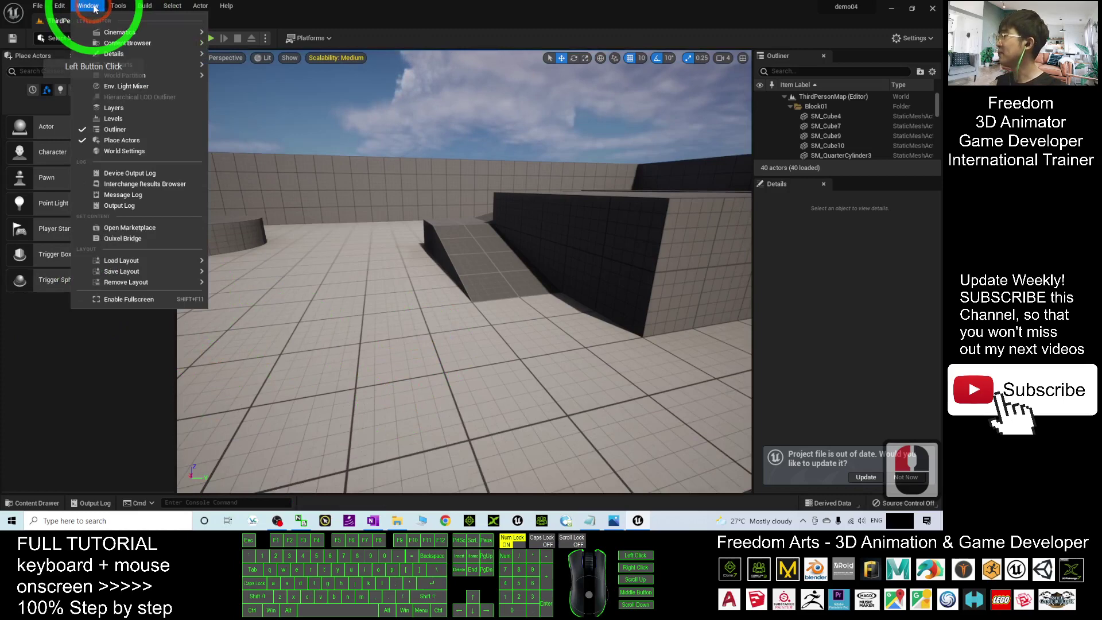
{"action": "left_click", "coordinate": [290, 48]}
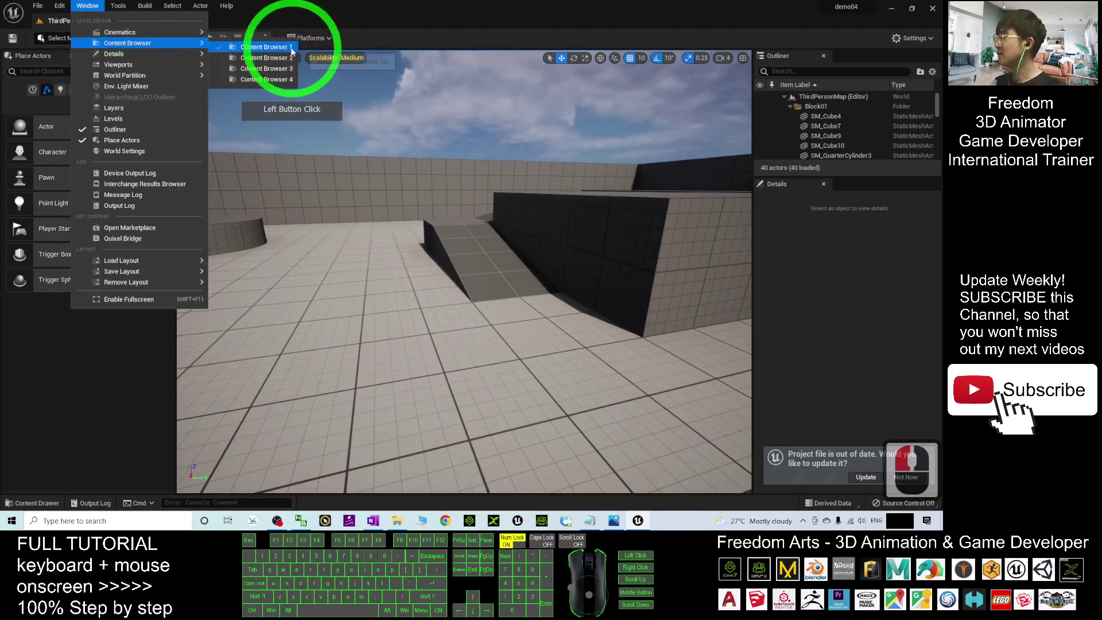
{"action": "left_click", "coordinate": [290, 48]}
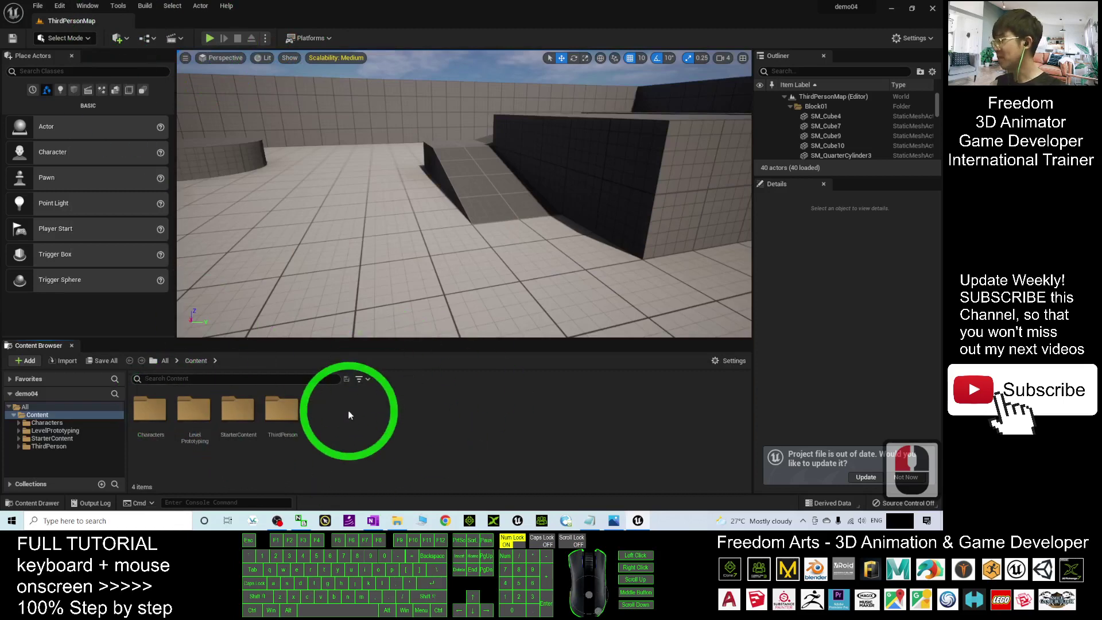
Make the editor's floating window taller and return it to its maximized size.
{"action": "double_click", "coordinate": [197, 360]}
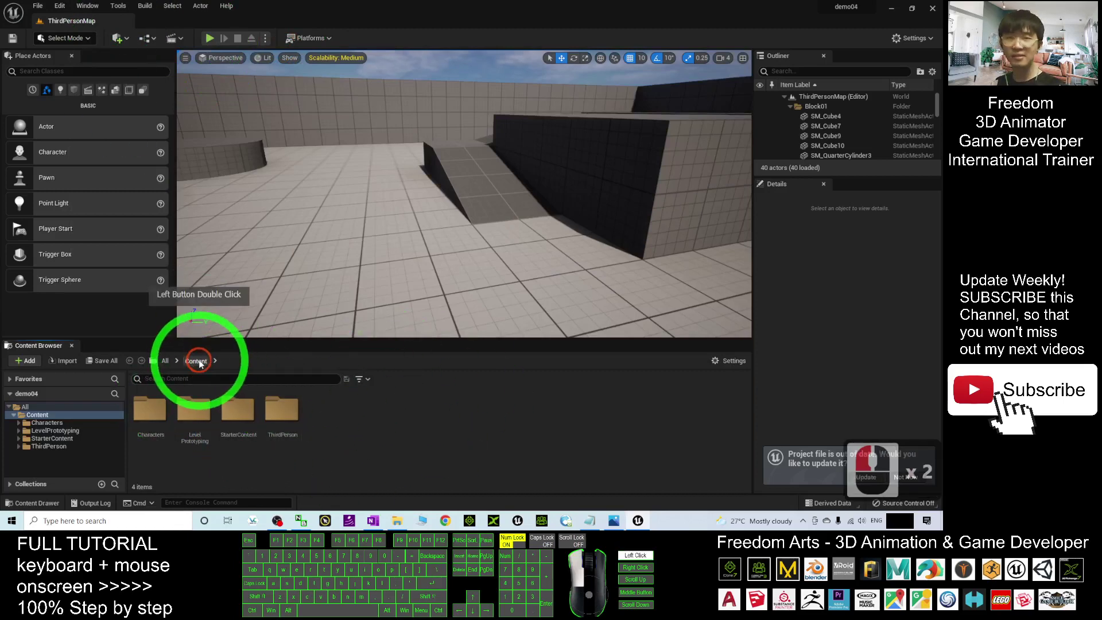
{"action": "double_click", "coordinate": [678, 13]}
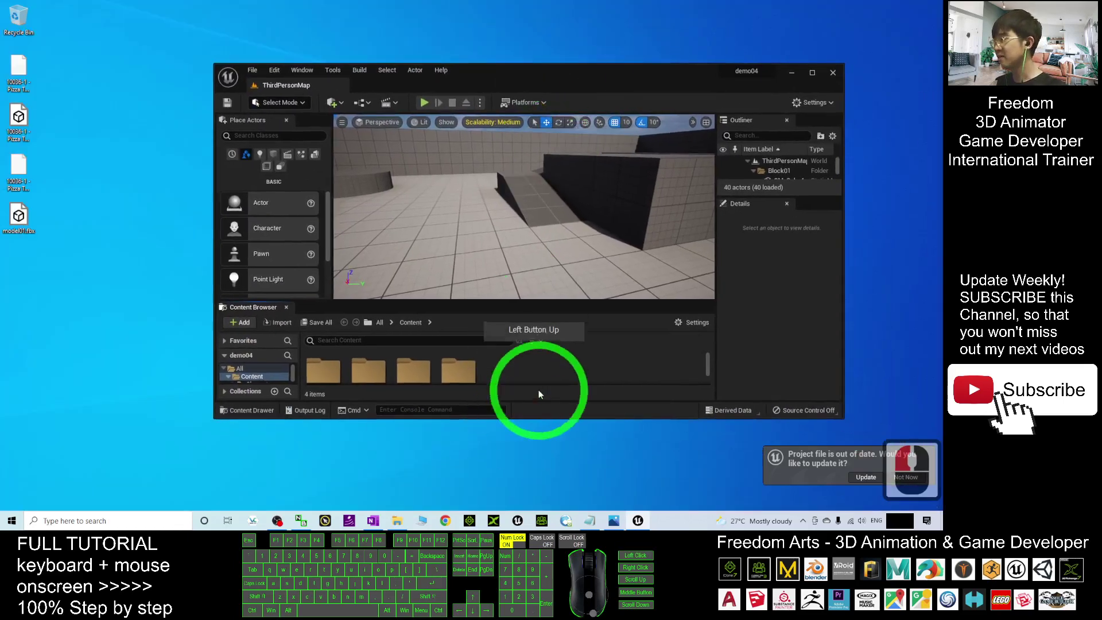
{"action": "left_click_drag", "start_coordinate": [637, 419], "coordinate": [634, 499]}
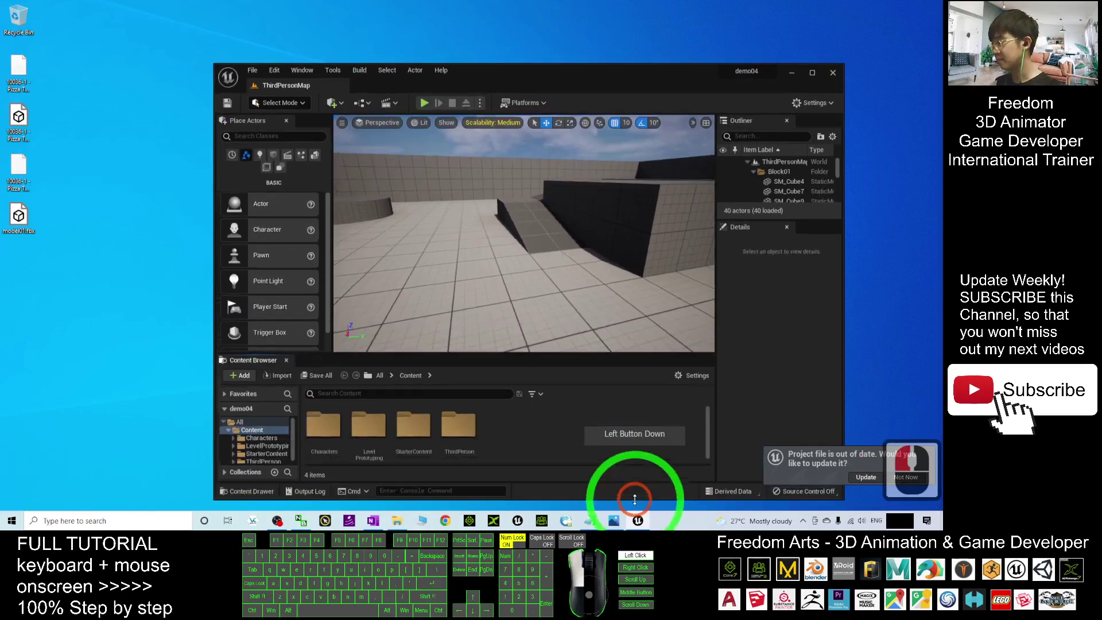
{"action": "left_click", "coordinate": [812, 72]}
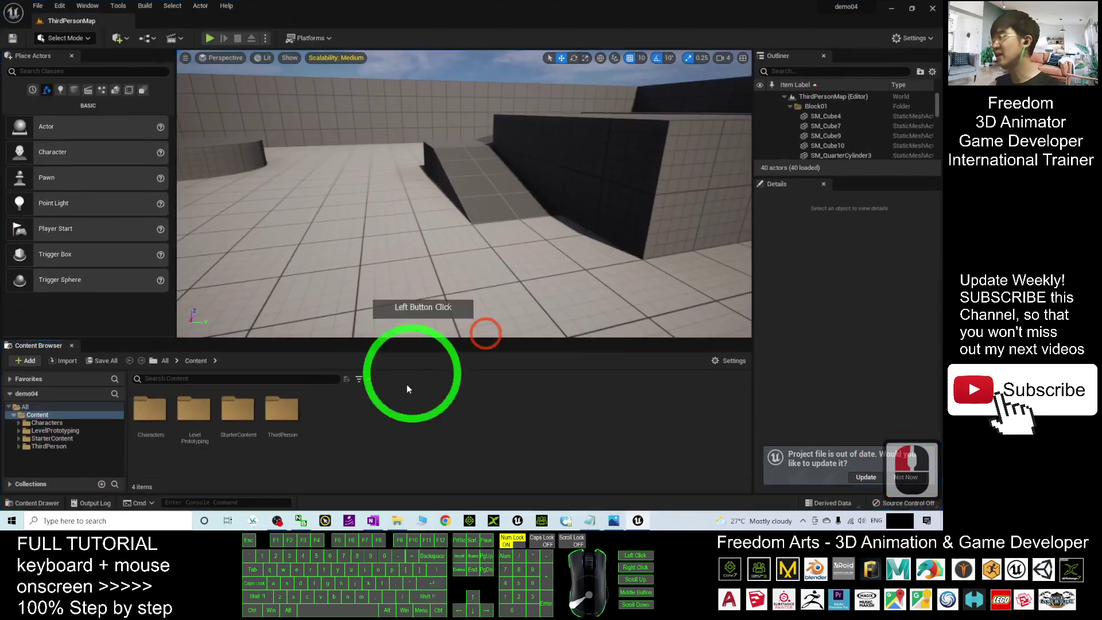
Create a new folder named LegoModel inside the Content folder.
{"action": "right_click", "coordinate": [354, 434]}
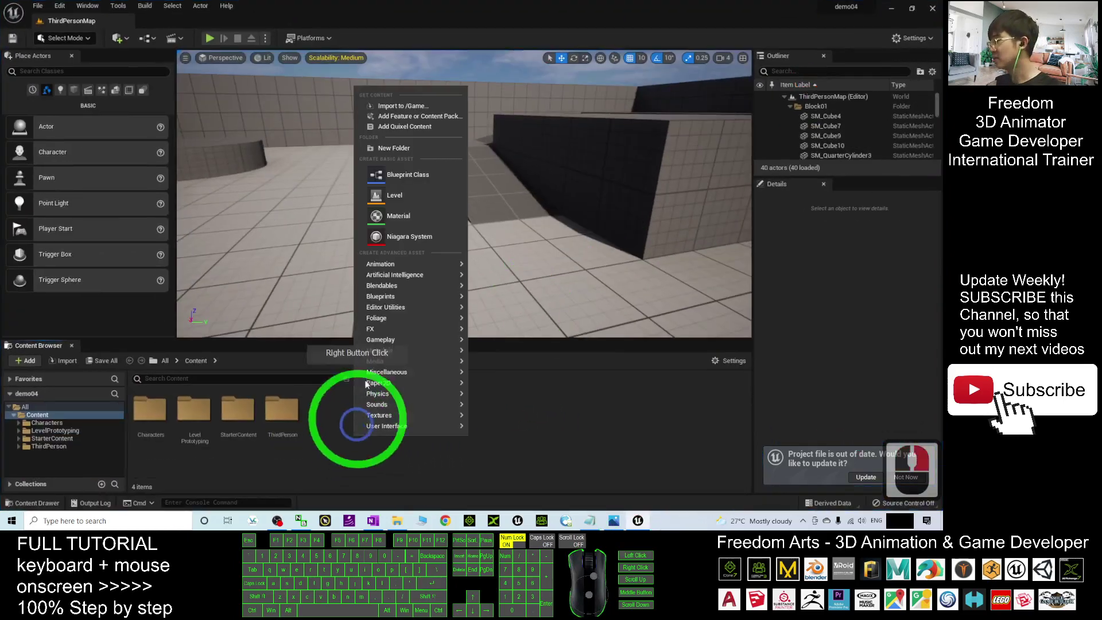
{"action": "left_click", "coordinate": [401, 146]}
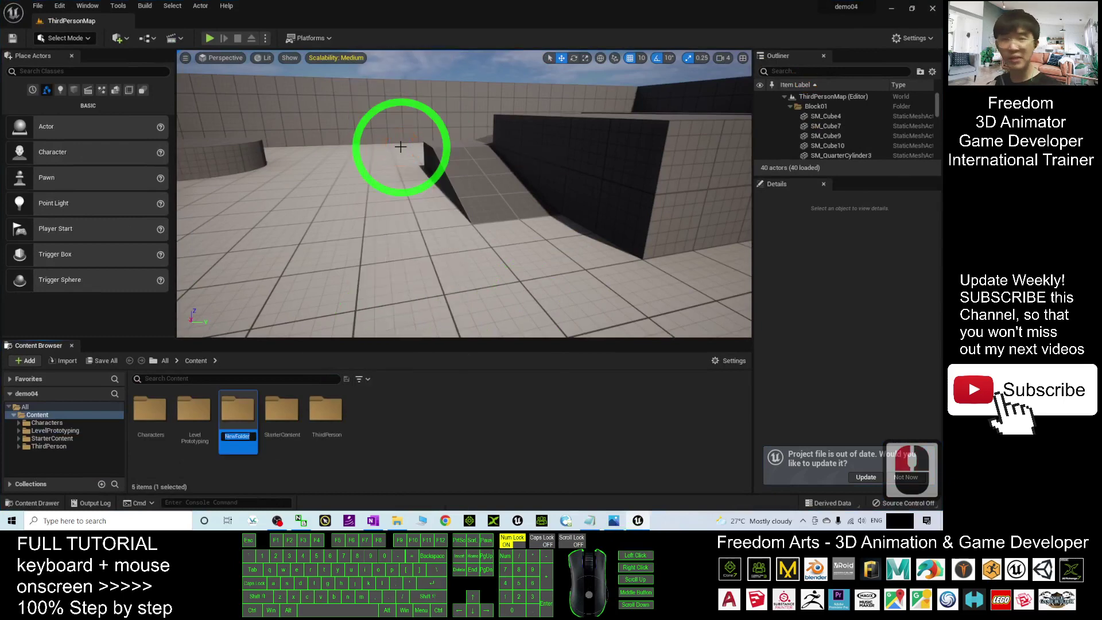
{"action": "type", "text": "LegoM"}
{"action": "key", "text": "BackSpace"}
{"action": "key", "text": "BackSpace"}
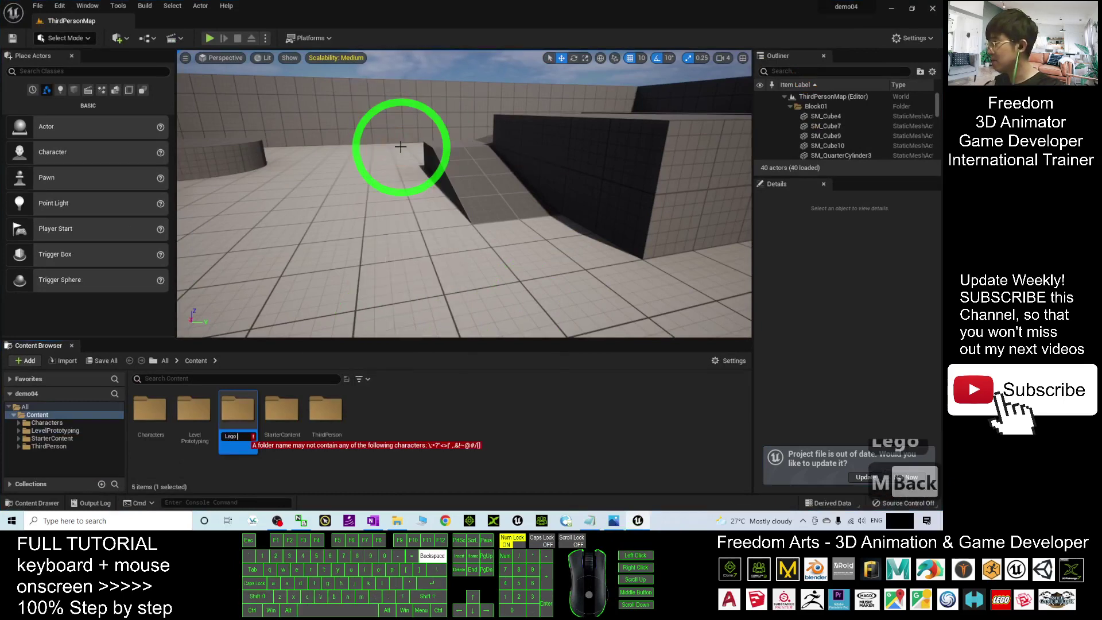
{"action": "type", "text": "Model"}
{"action": "key", "text": "Return"}
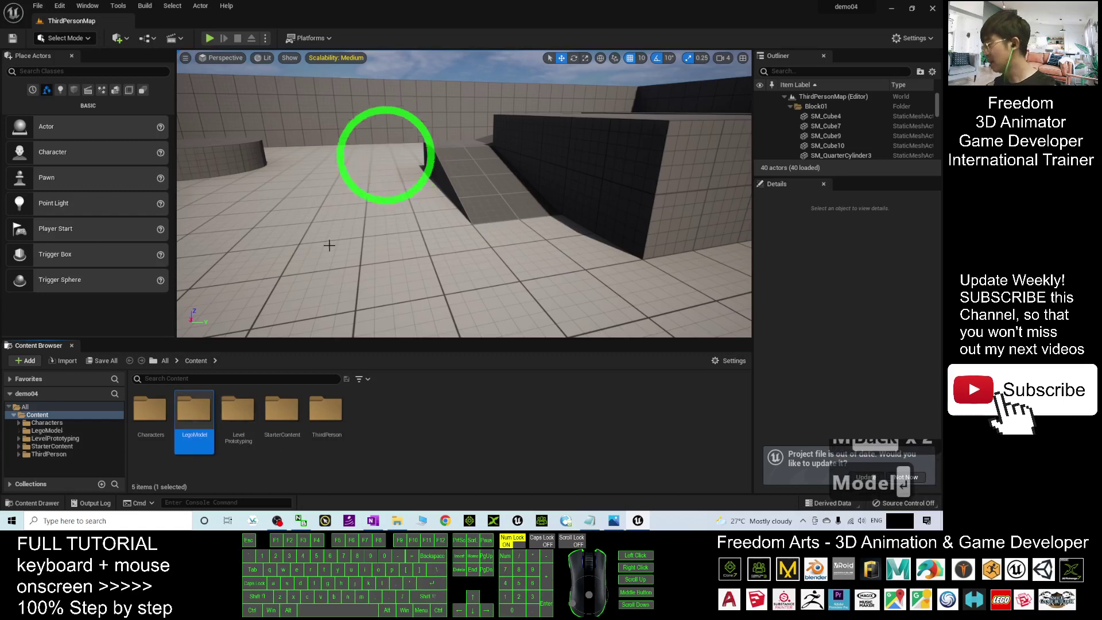
Create a subfolder named Model01 inside LegoModel and open it.
{"action": "double_click", "coordinate": [208, 409]}
{"action": "right_click", "coordinate": [211, 425]}
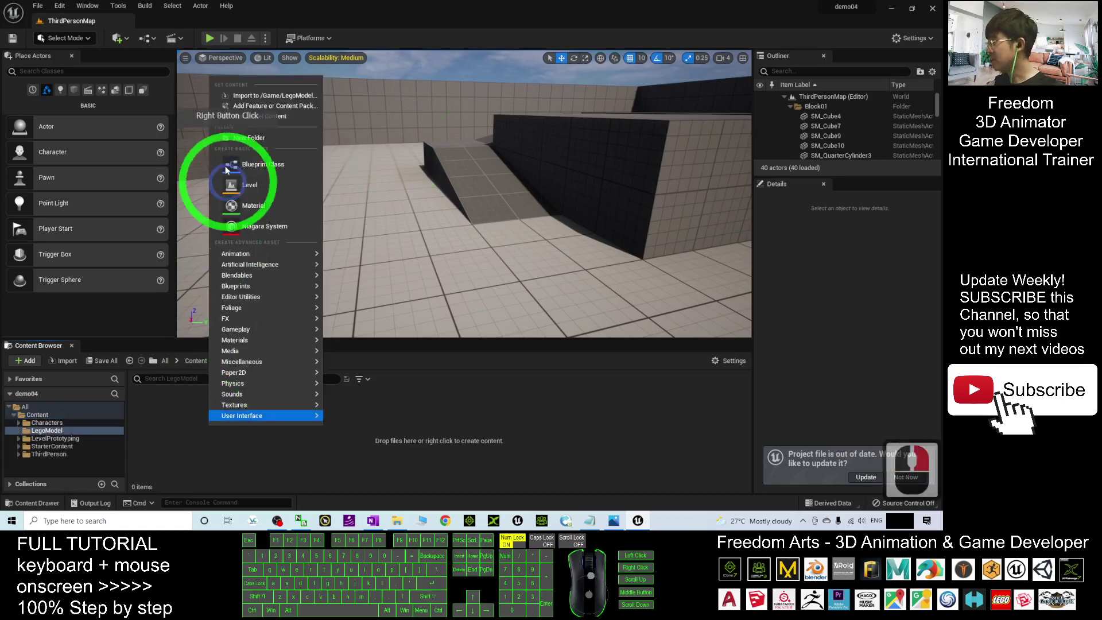
{"action": "left_click", "coordinate": [253, 139]}
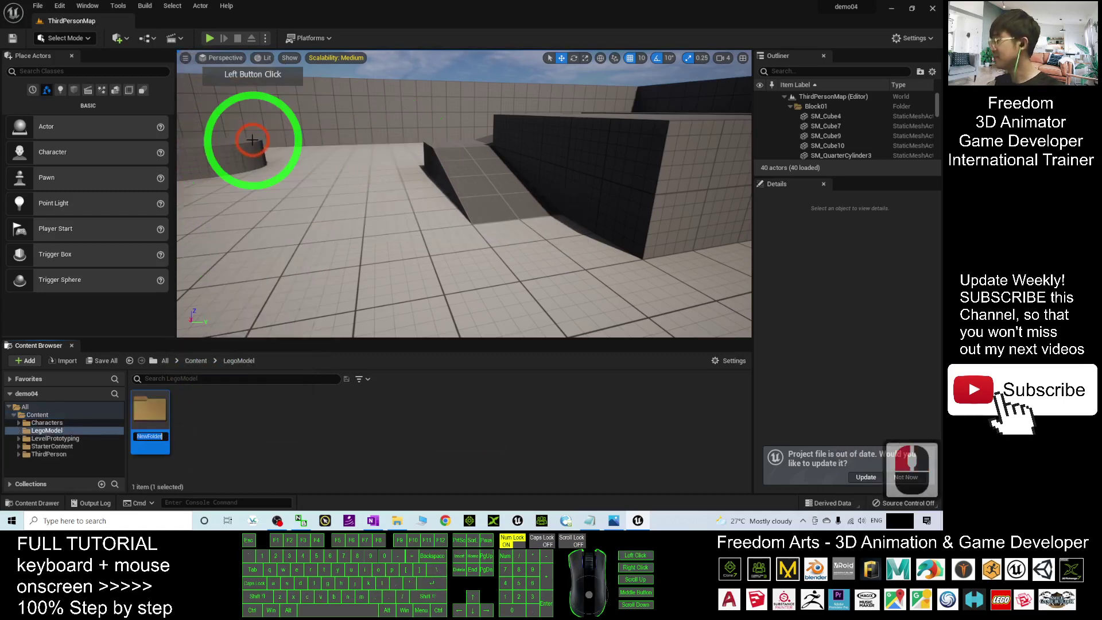
{"action": "type", "text": "Model01"}
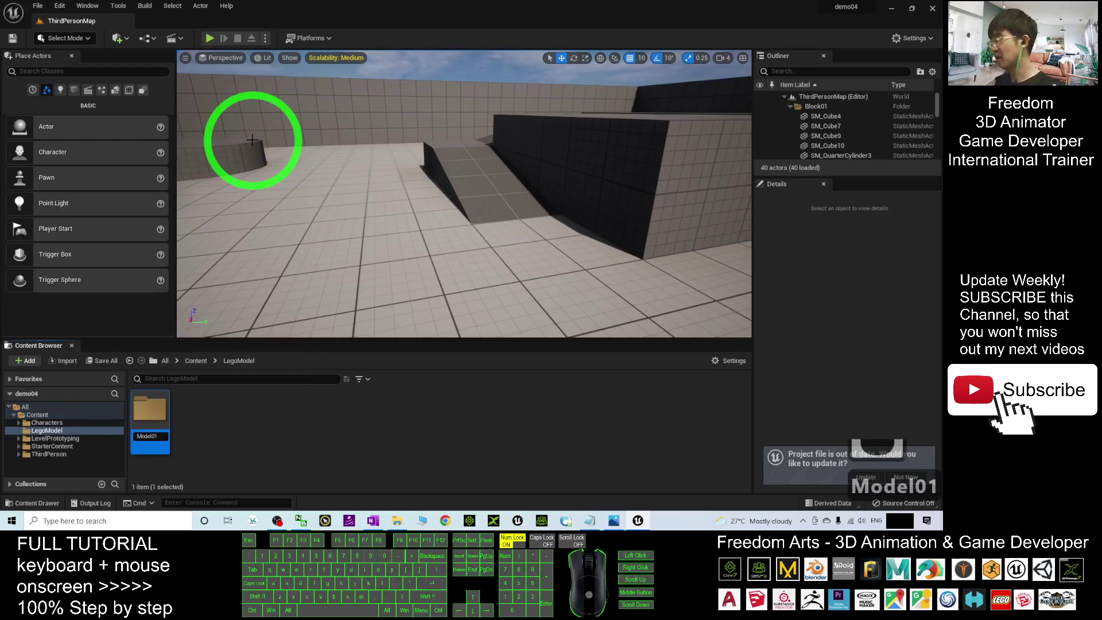
{"action": "key", "text": "Return"}
{"action": "double_click", "coordinate": [165, 409]}
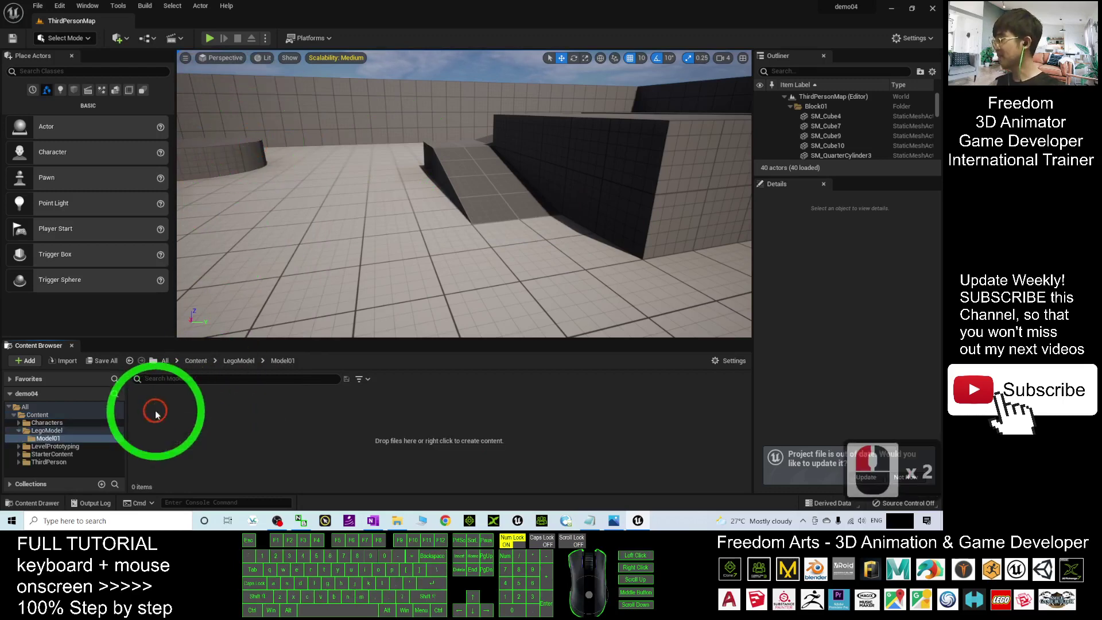
Import the desktop file model01.fbx into the Model01 folder using Import All with the default FBX options, and dismiss the message log.
{"action": "left_click_drag", "start_coordinate": [541, 5], "coordinate": [507, 54]}
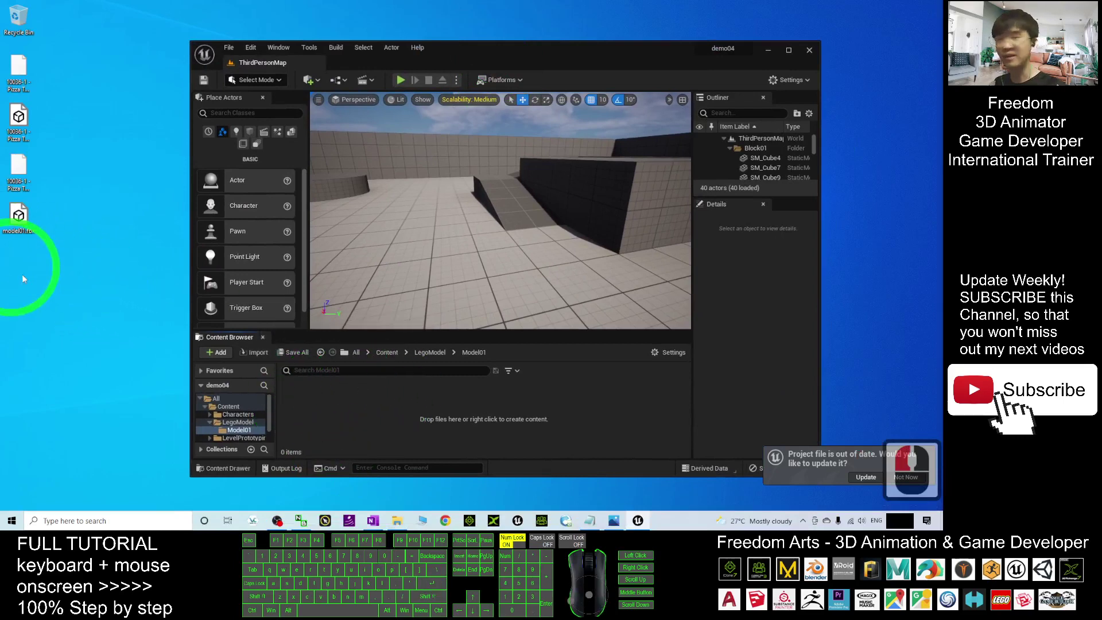
{"action": "left_click_drag", "start_coordinate": [20, 218], "coordinate": [359, 401]}
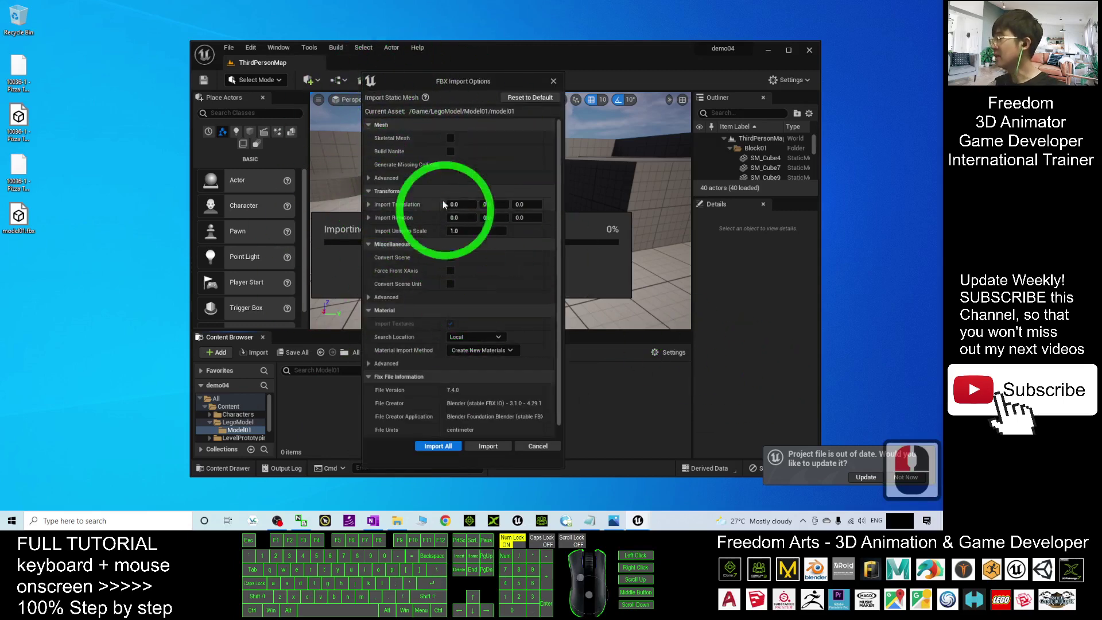
{"action": "left_click", "coordinate": [435, 446]}
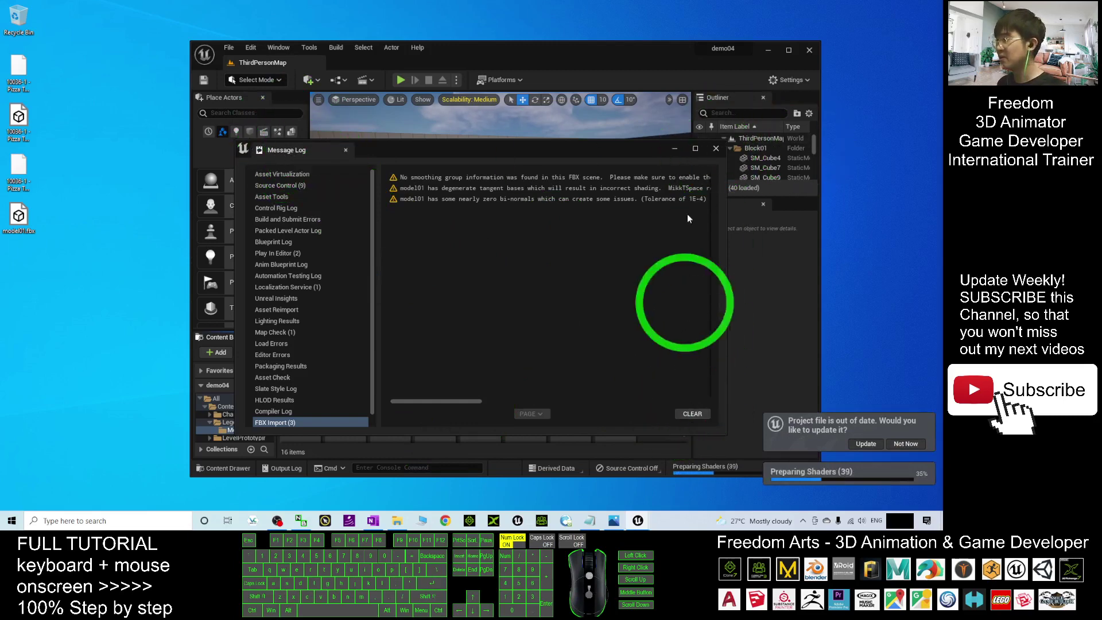
{"action": "left_click", "coordinate": [716, 150]}
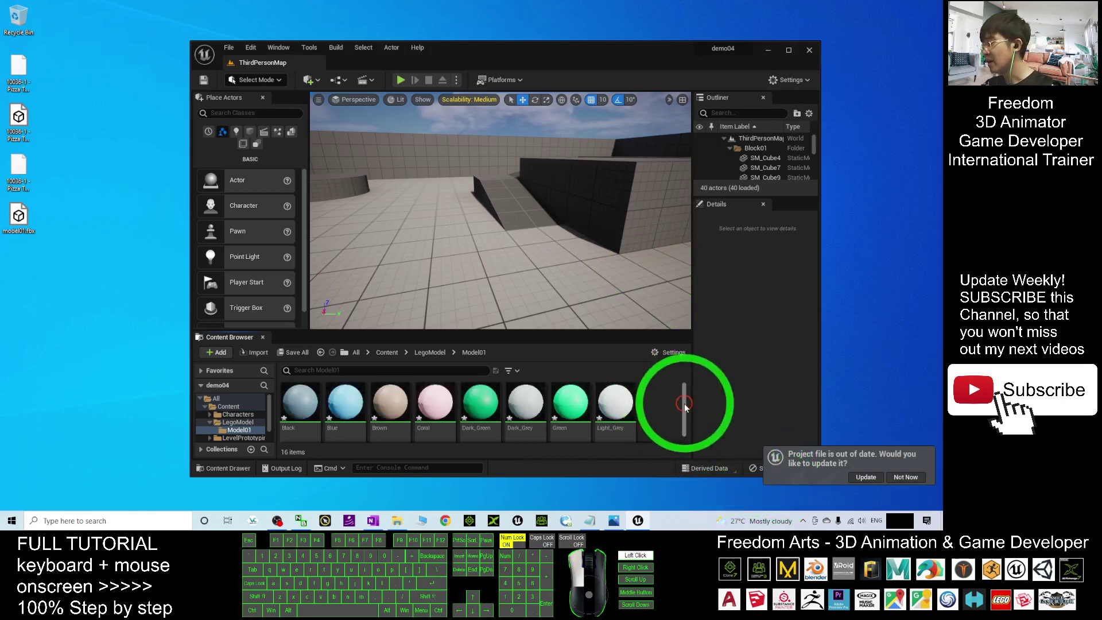
Maximize the editor and place the model01 static mesh on the level floor near the ramp, at location 1460, 1110, 10.
{"action": "left_click_drag", "start_coordinate": [684, 404], "coordinate": [292, 387]}
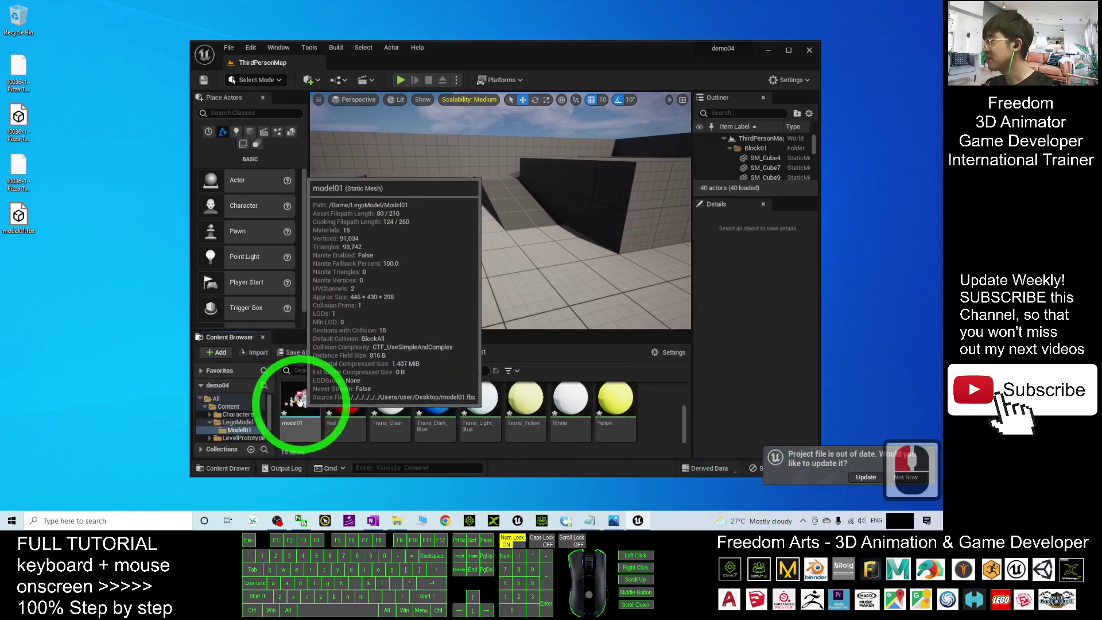
{"action": "left_click_drag", "start_coordinate": [299, 400], "coordinate": [483, 230]}
{"action": "left_click", "coordinate": [789, 50]}
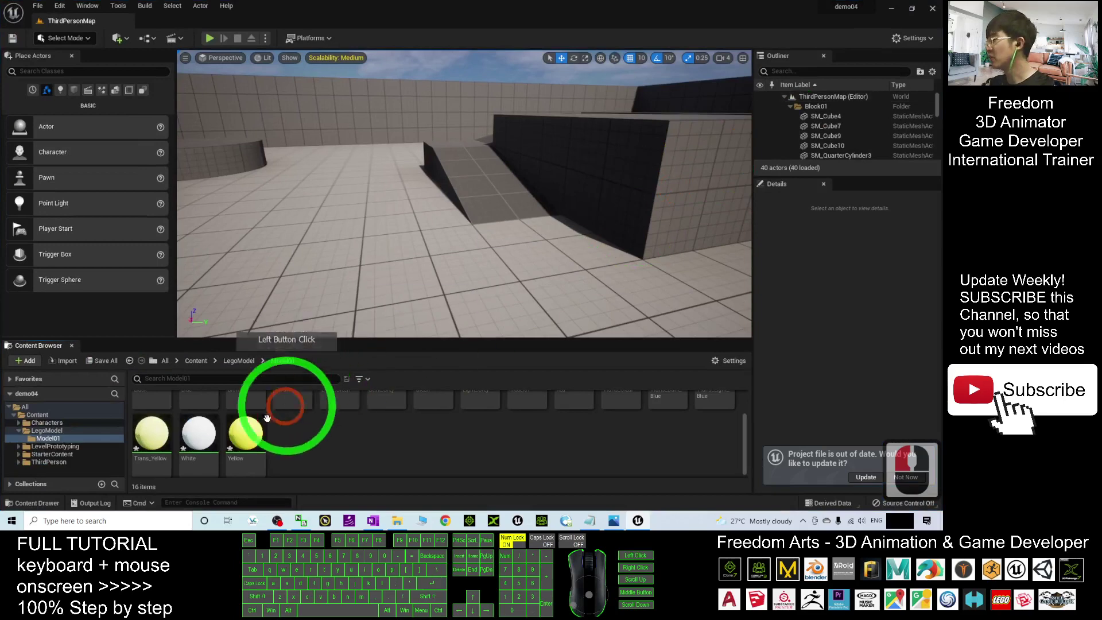
{"action": "scroll", "coordinate": [398, 437], "scroll_direction": "up", "scroll_amount": 5}
{"action": "scroll", "coordinate": [403, 441], "scroll_direction": "down", "scroll_amount": 7}
{"action": "scroll", "coordinate": [381, 438], "scroll_direction": "up", "scroll_amount": 7}
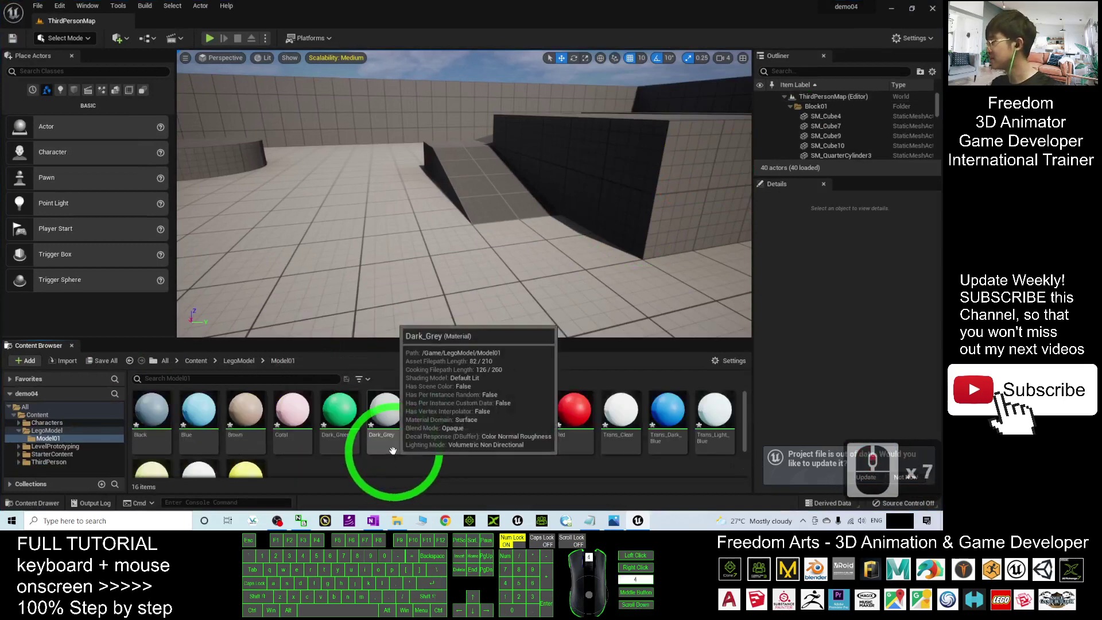
{"action": "scroll", "coordinate": [574, 428], "scroll_direction": "down", "scroll_amount": 1}
{"action": "left_click_drag", "start_coordinate": [747, 435], "coordinate": [250, 244]}
{"action": "scroll", "coordinate": [438, 245], "scroll_direction": "down", "scroll_amount": 3}
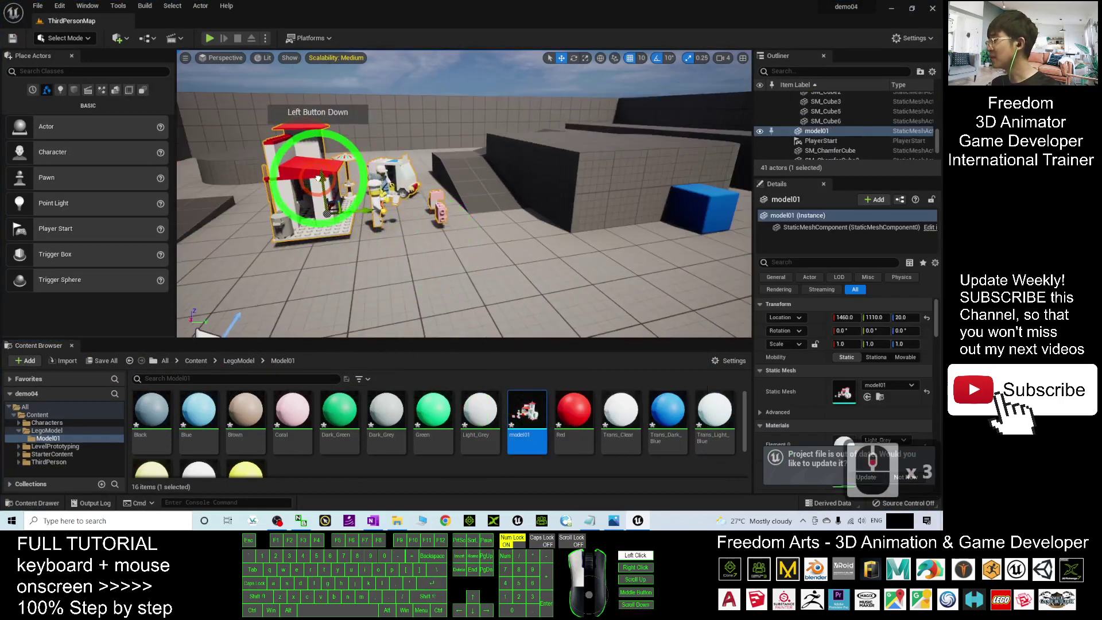
Play-test the level, running the character around the placed LEGO model, and stop the play session.
{"action": "left_click", "coordinate": [209, 38]}
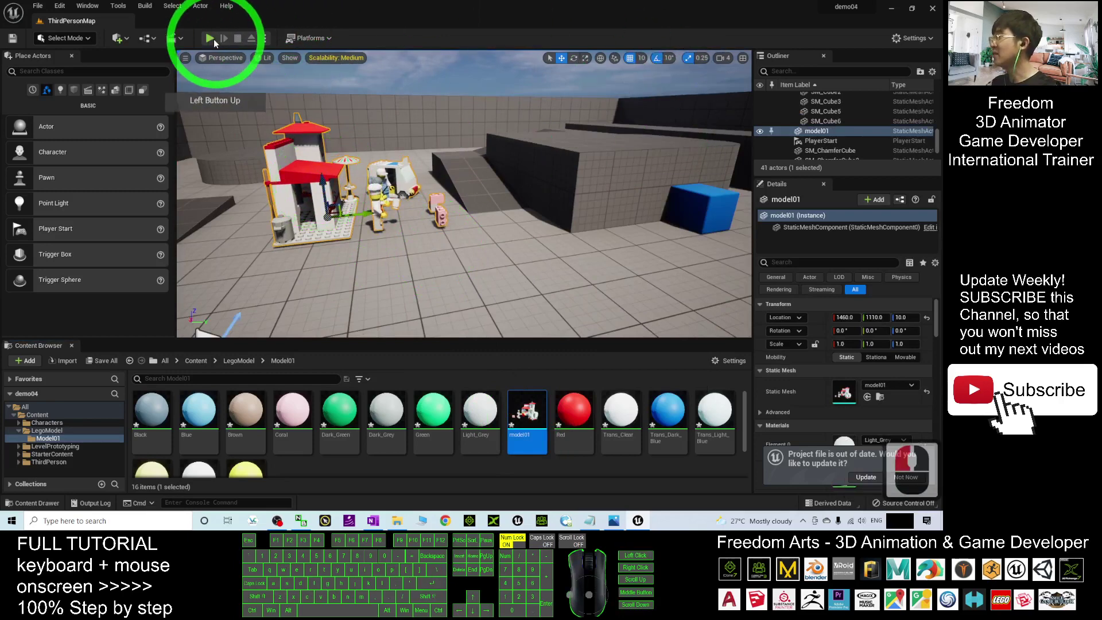
{"action": "left_click", "coordinate": [528, 220]}
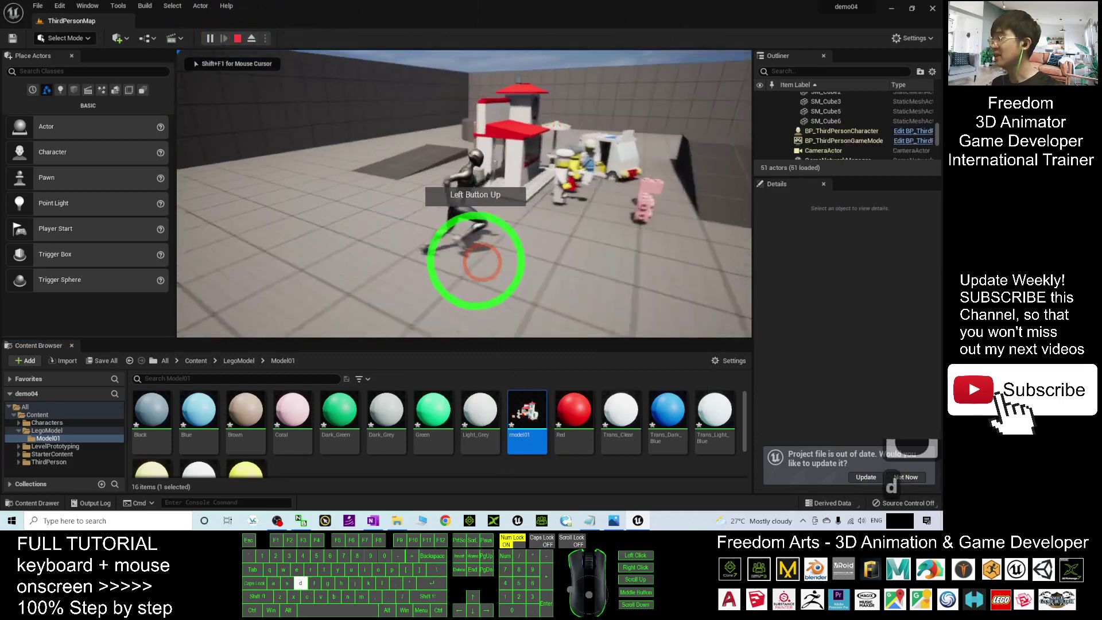
{"action": "key", "text": "d"}
{"action": "key", "text": "w"}
{"action": "key", "text": "d"}
{"action": "key", "text": "w"}
{"action": "key", "text": "d"}
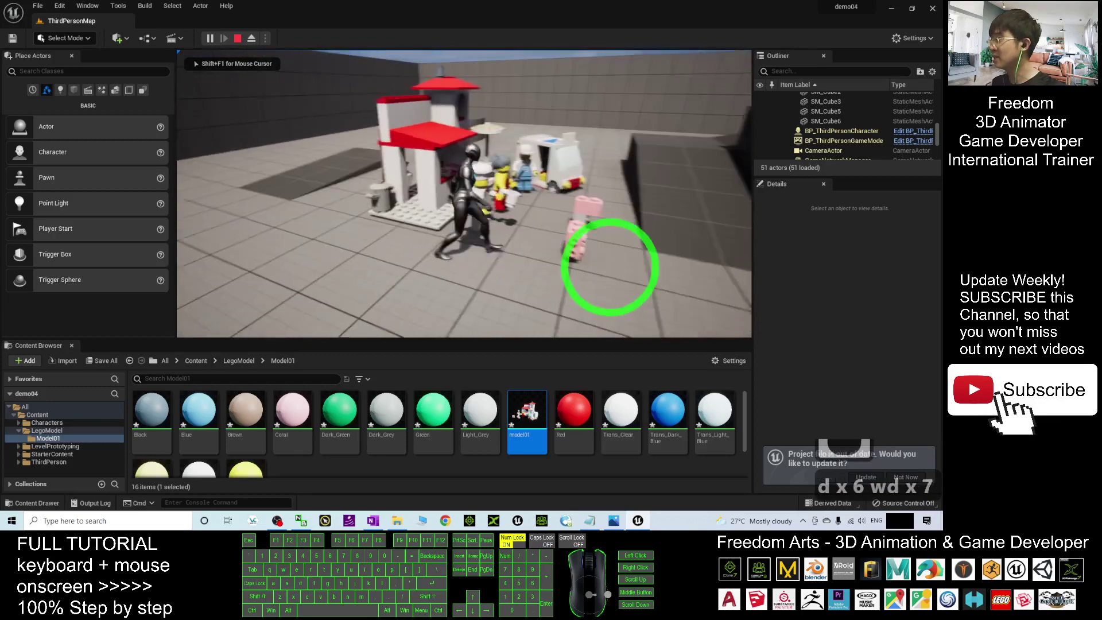
{"action": "key", "text": "w"}
{"action": "key", "text": "d"}
{"action": "key", "text": "d"}
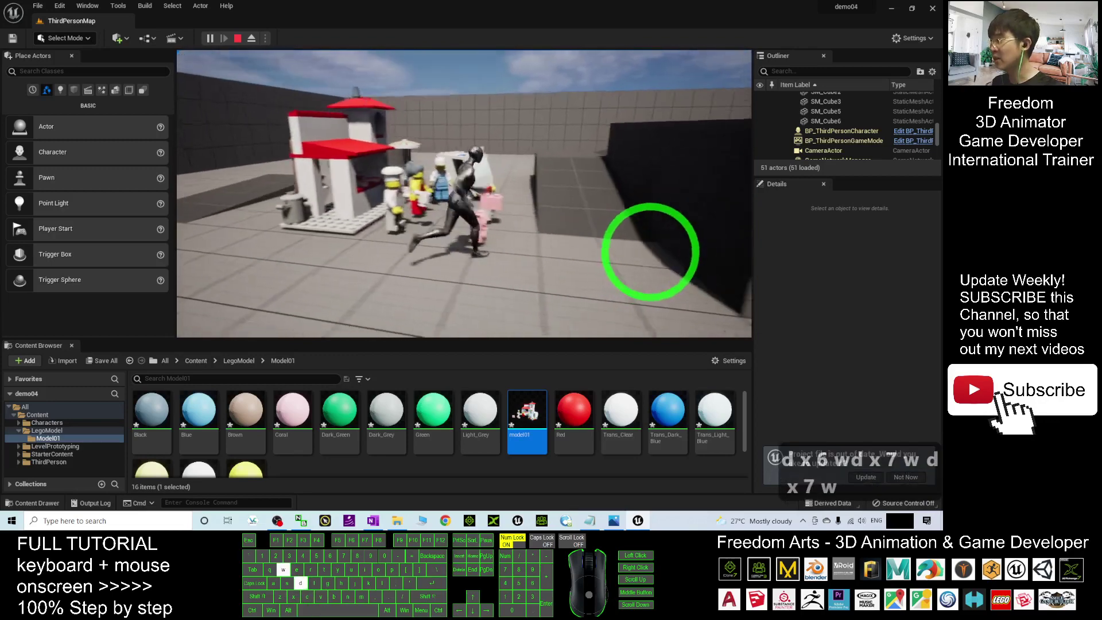
{"action": "key", "text": "w"}
{"action": "key", "text": "a"}
{"action": "key", "text": "d"}
{"action": "key", "text": "w"}
{"action": "key", "text": "a"}
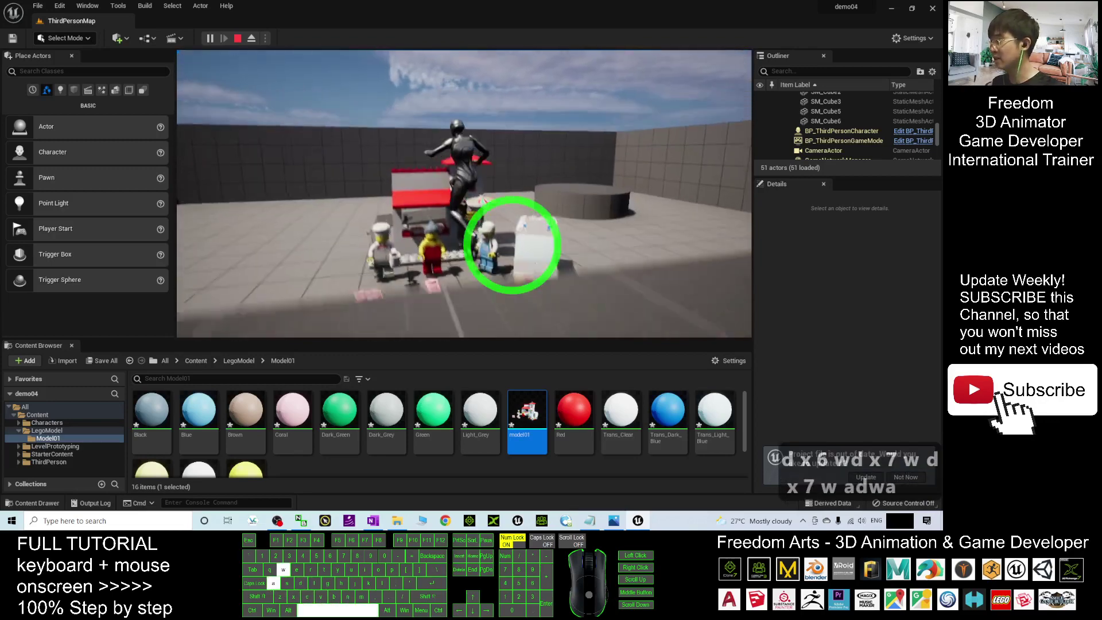
{"action": "key", "text": "a"}
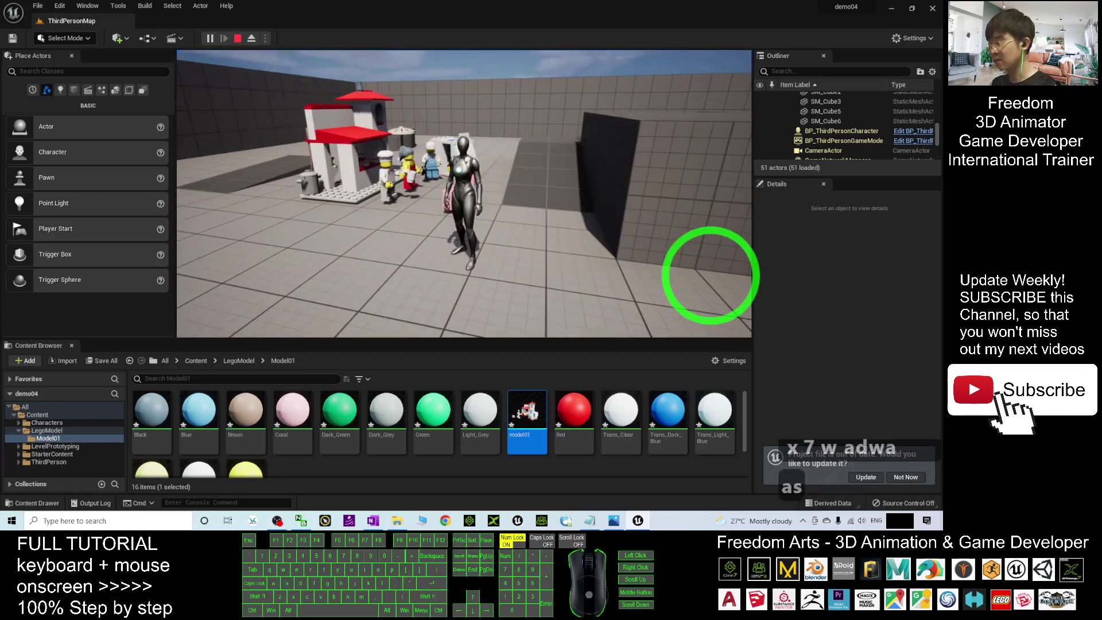
{"action": "key", "text": "s"}
{"action": "key", "text": "Escape"}
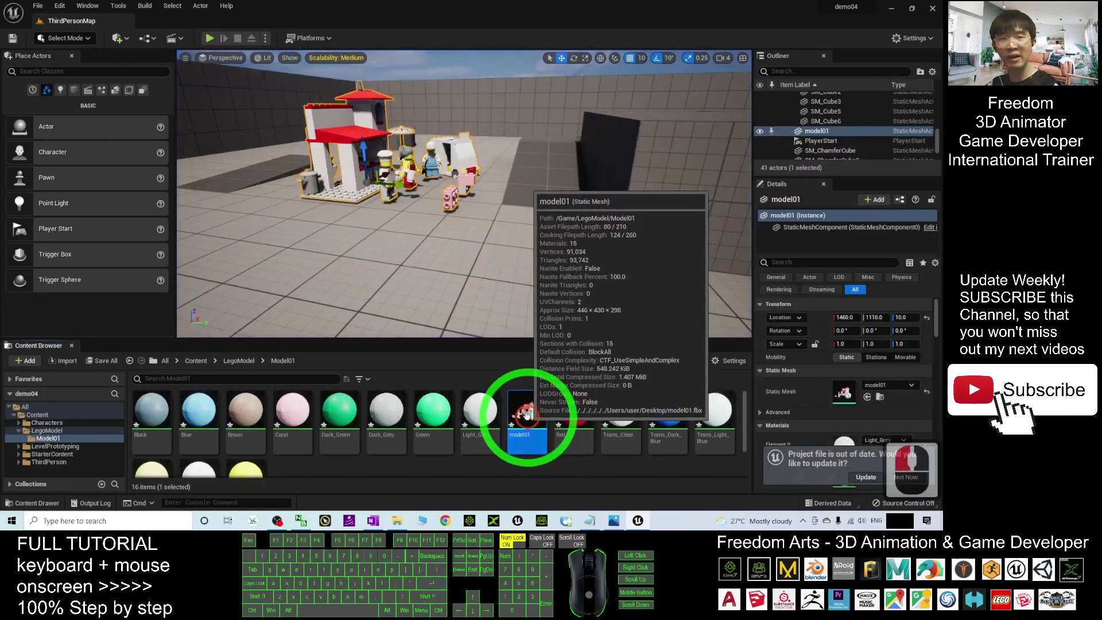
Open the model01 static mesh from the Model01 folder in the Static Mesh Editor.
{"action": "double_click", "coordinate": [528, 418]}
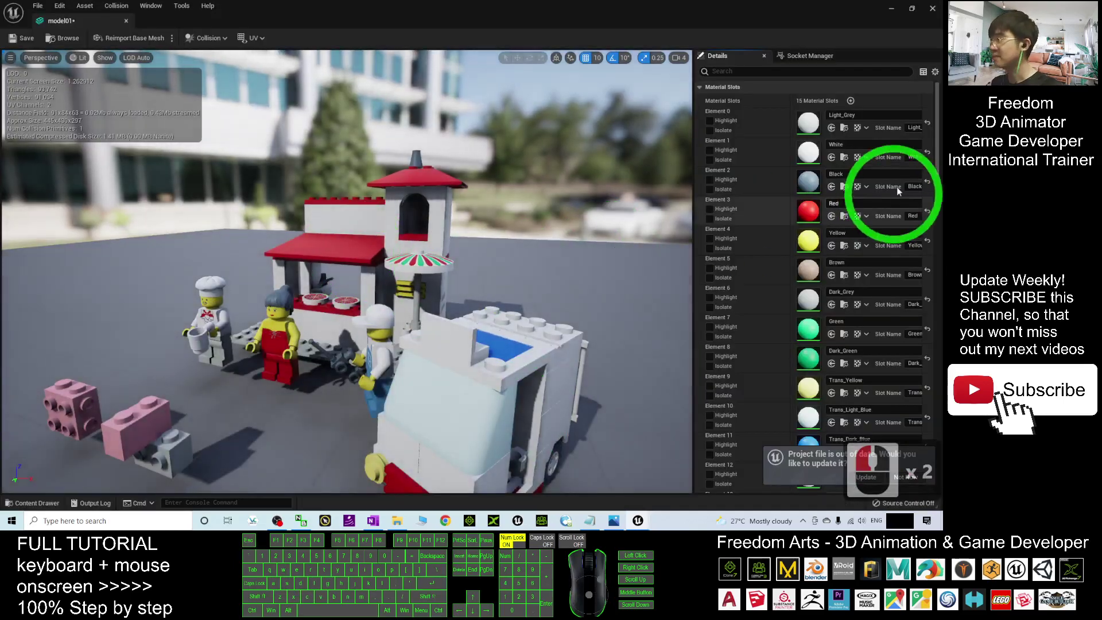
Set the model01 mesh's Collision Complexity to Use Complex Collision As Simple, save the asset, and close its editor.
{"action": "left_click_drag", "start_coordinate": [937, 122], "coordinate": [725, 257]}
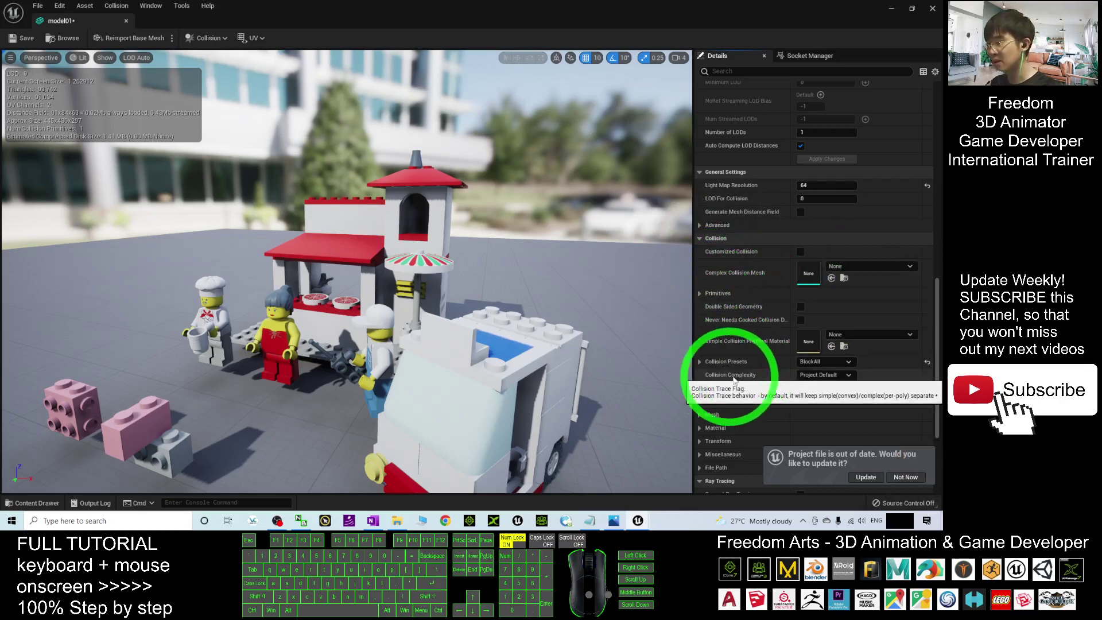
{"action": "left_click", "coordinate": [817, 375]}
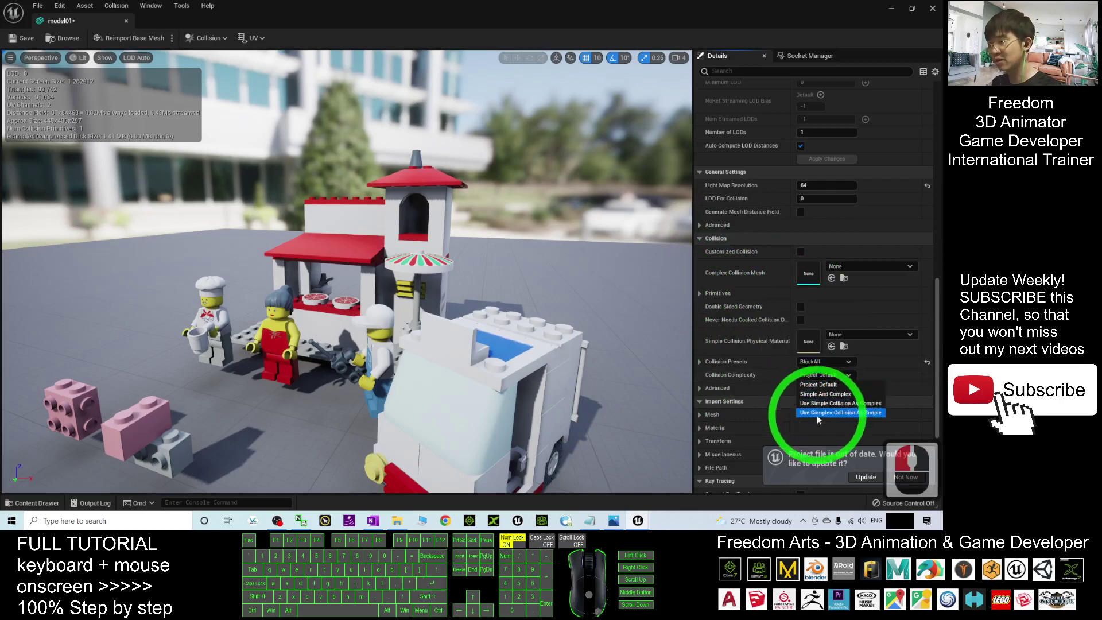
{"action": "left_click", "coordinate": [850, 413]}
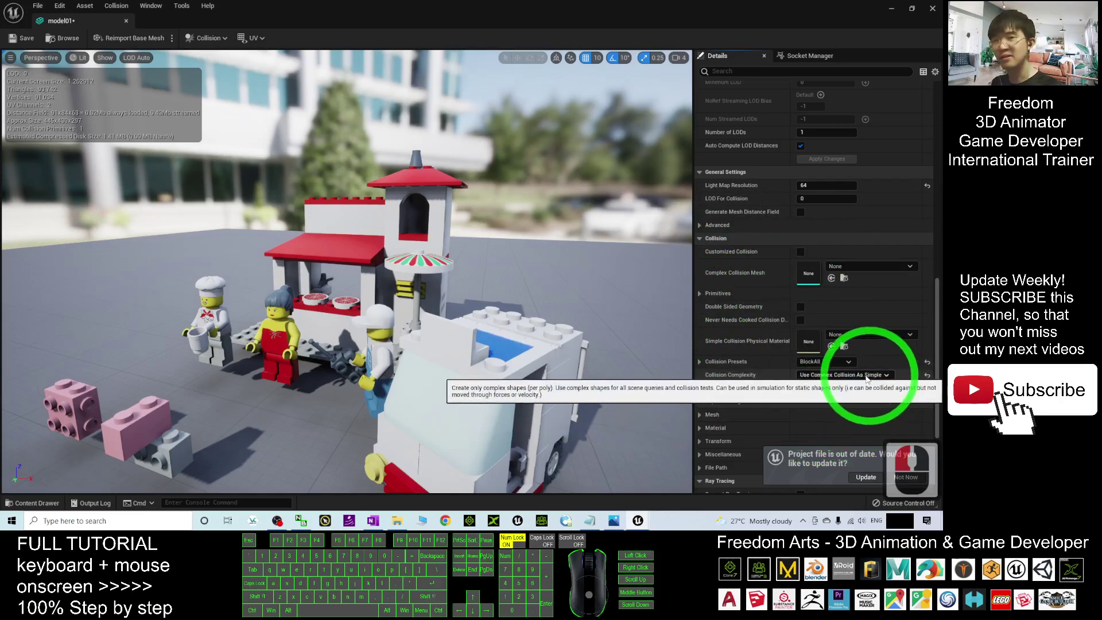
{"action": "left_click", "coordinate": [23, 39]}
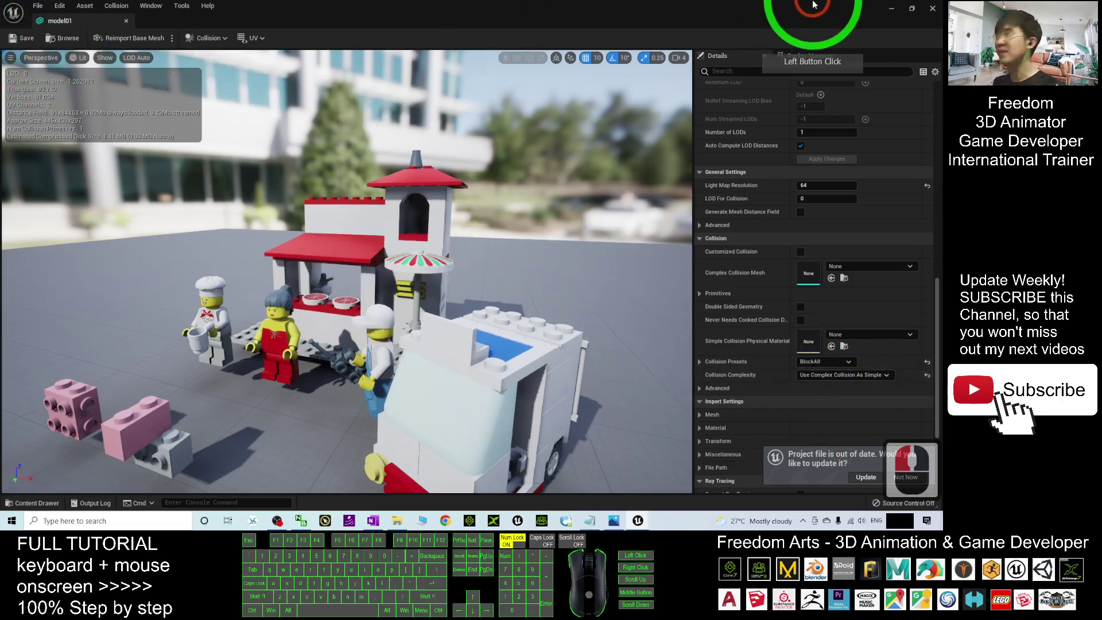
{"action": "left_click", "coordinate": [932, 8]}
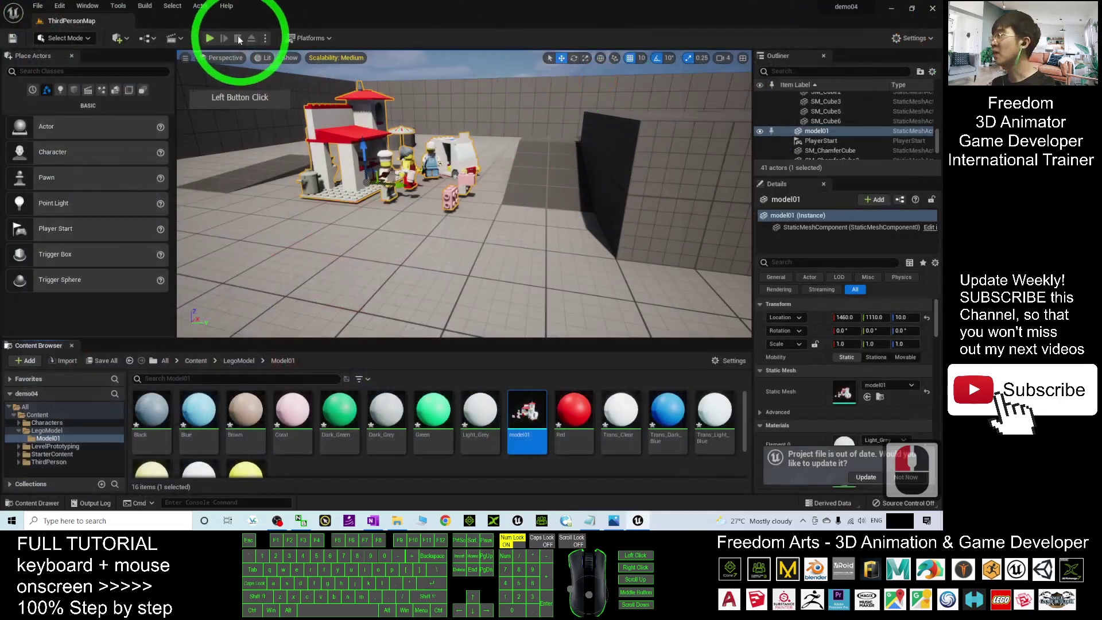
Start a play session in the level and jump the character onto the LEGO building's red roof to test collision.
{"action": "left_click", "coordinate": [209, 37]}
{"action": "left_click", "coordinate": [425, 203]}
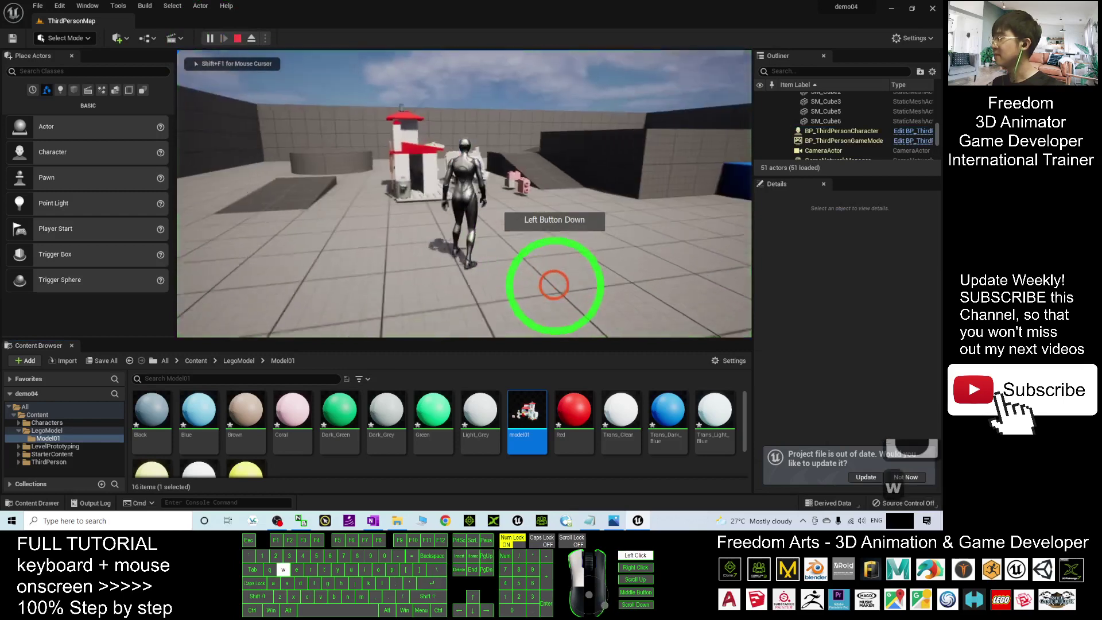
{"action": "key", "text": "w"}
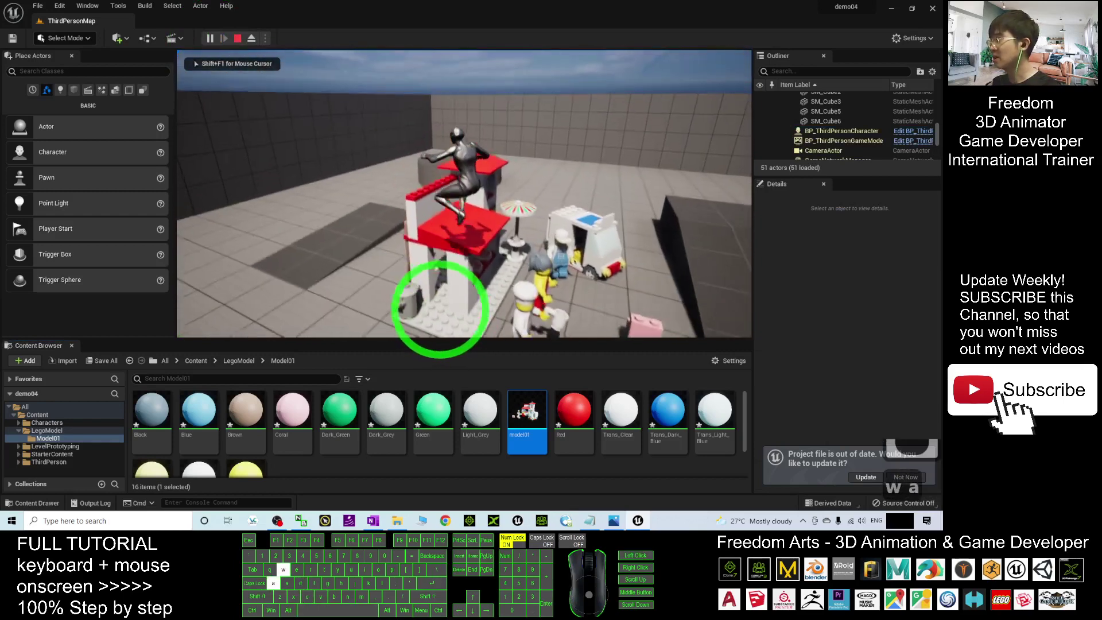
{"action": "key", "text": "w"}
{"action": "key", "text": "a"}
{"action": "key", "text": "d"}
{"action": "key", "text": "d"}
{"action": "key", "text": "w"}
{"action": "key", "text": "a"}
{"action": "key", "text": "d"}
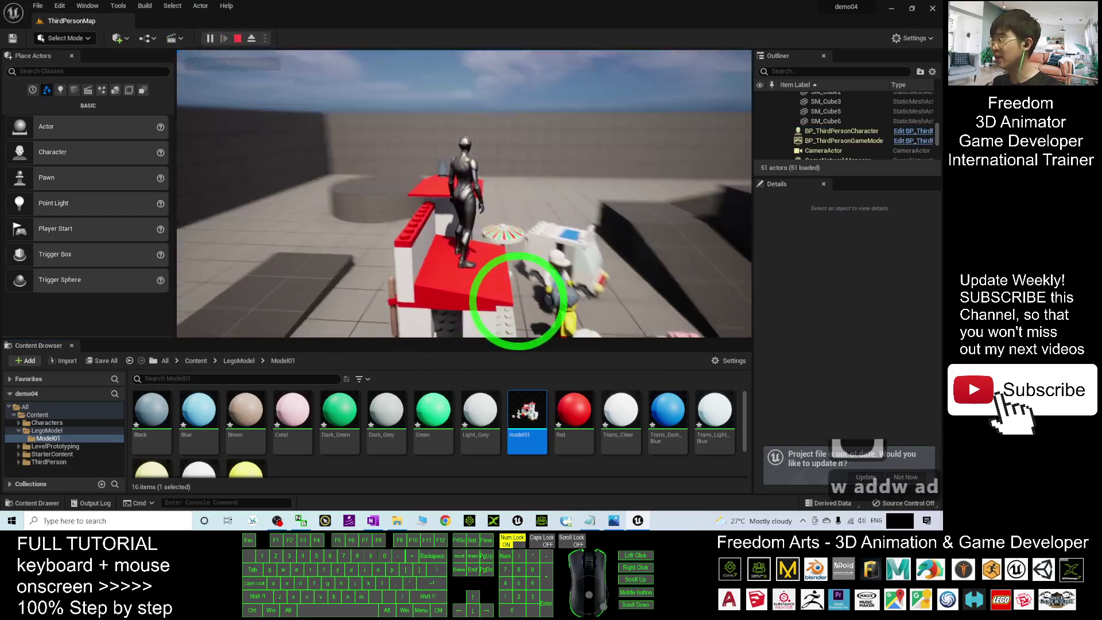
{"action": "key", "text": "w"}
{"action": "key", "text": "d"}
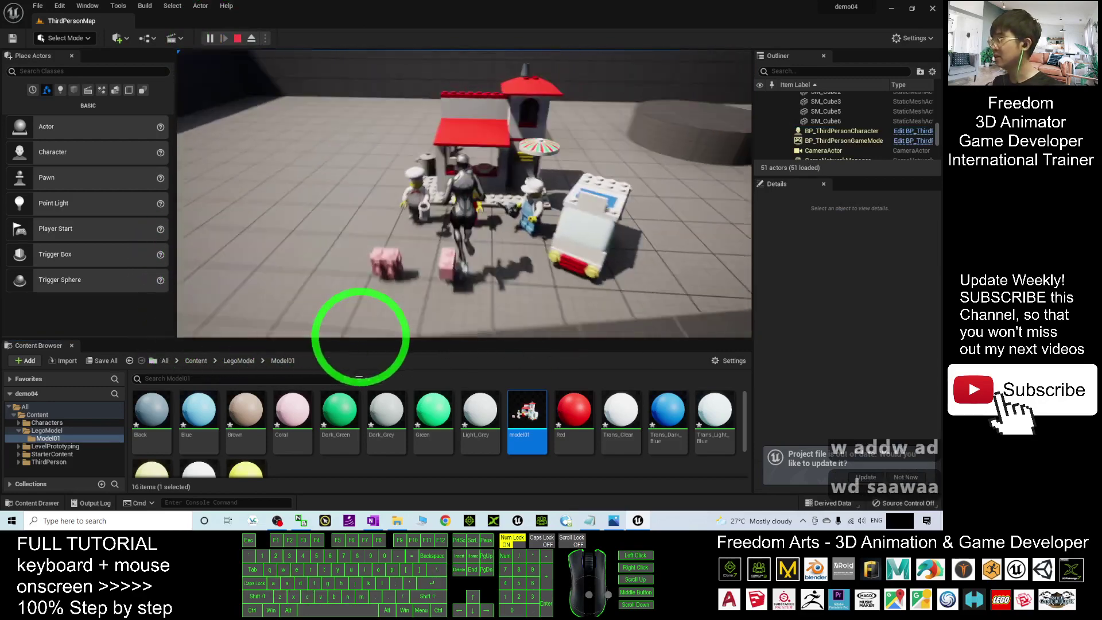
Test collision on the pink bricks, minifigures and white van by running and jumping the character among them.
{"action": "key", "text": "s"}
{"action": "key", "text": "a"}
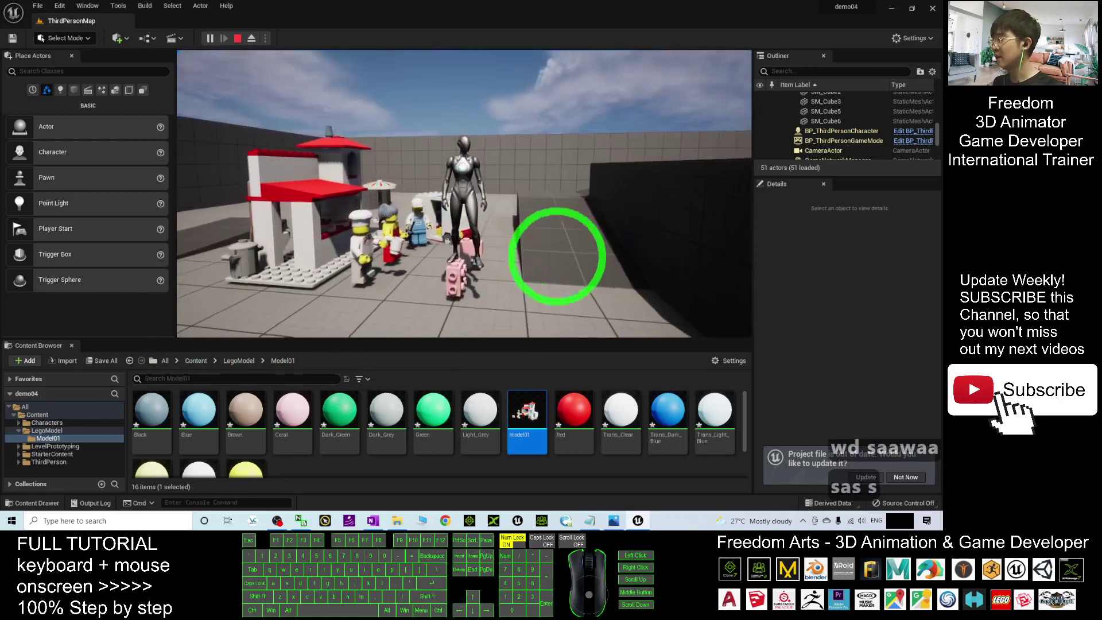
{"action": "key", "text": "w"}
{"action": "key", "text": "w"}
{"action": "key", "text": "d"}
{"action": "key", "text": "a"}
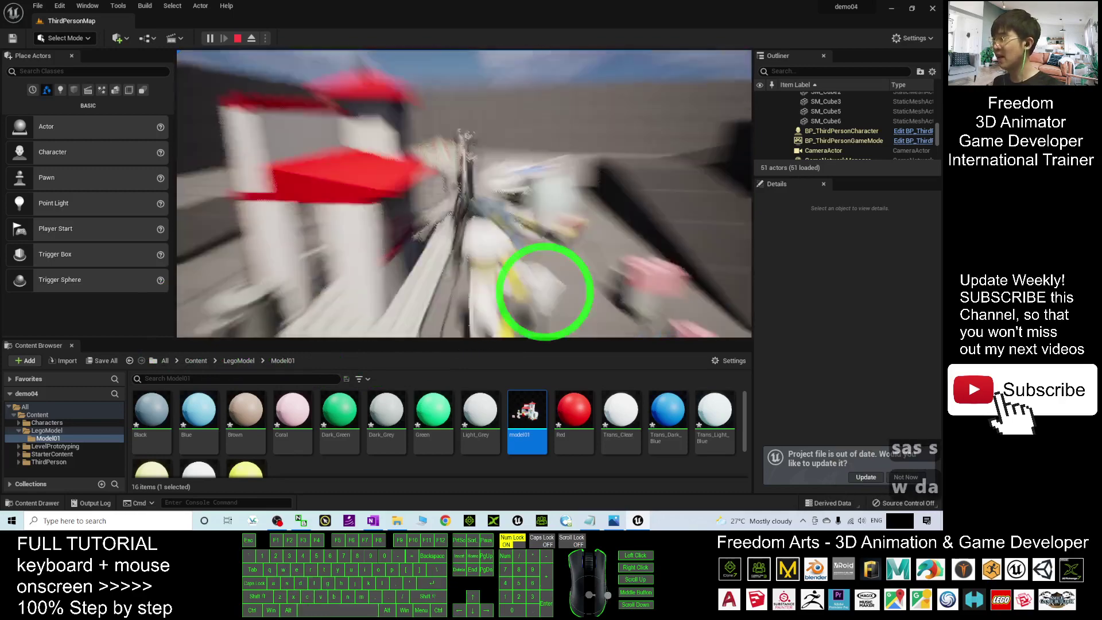
{"action": "key", "text": "a"}
{"action": "key", "text": "a"}
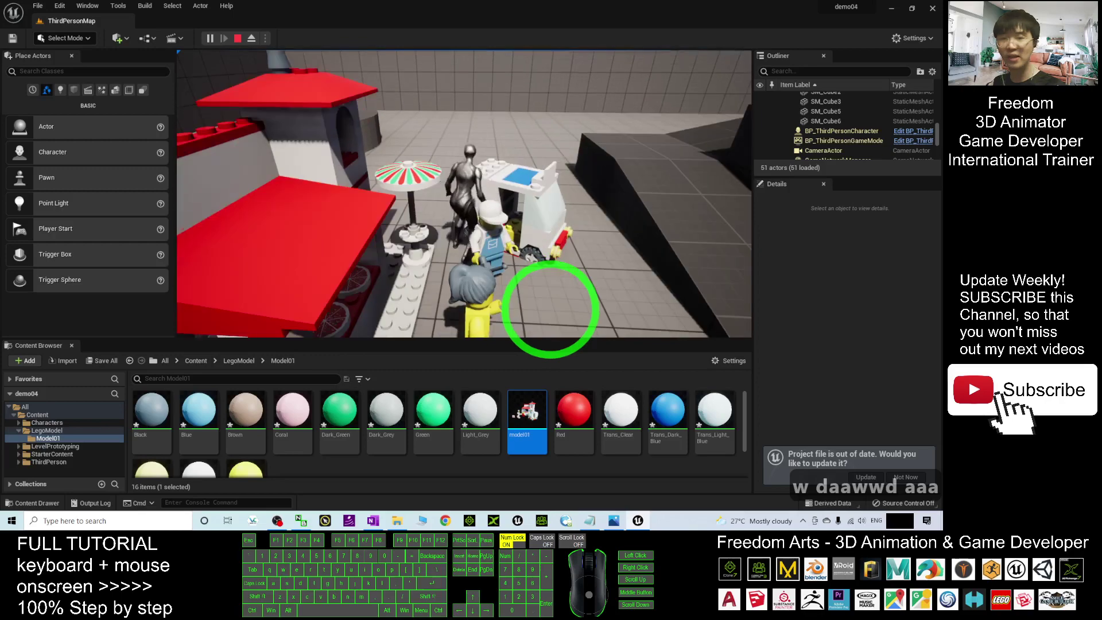
{"action": "key", "text": "w"}
{"action": "key", "text": "d"}
{"action": "key", "text": "a"}
{"action": "key", "text": "s"}
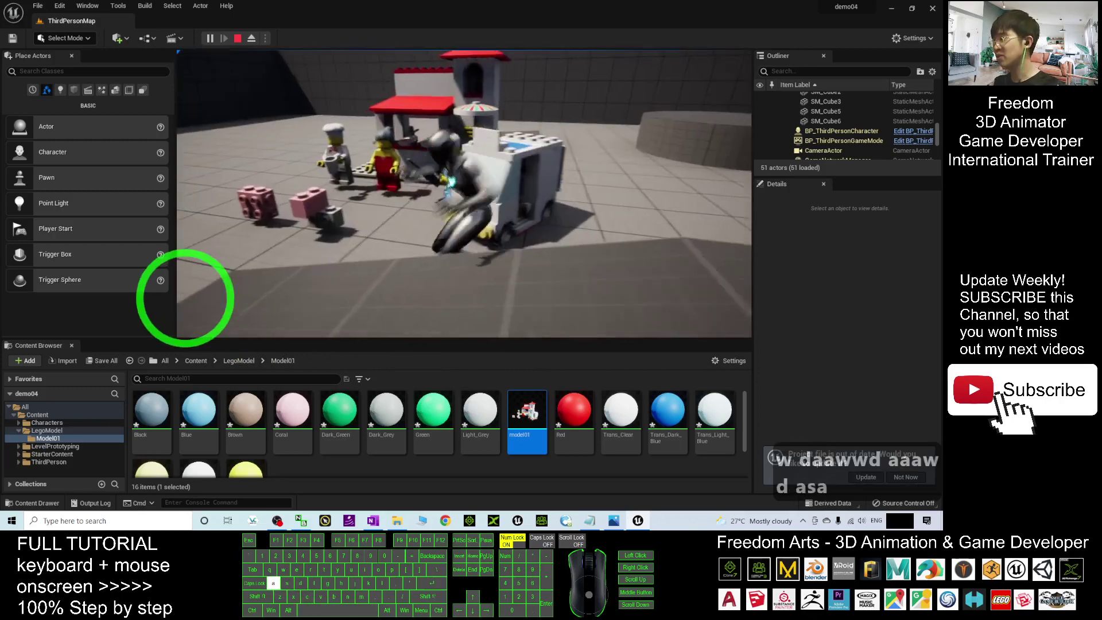
Finish play-testing with a run around the LEGO building, stop the session, and switch to the cover.jpg image in Photos.
{"action": "key", "text": "a"}
{"action": "key", "text": "s"}
{"action": "key", "text": "w"}
{"action": "key", "text": "a"}
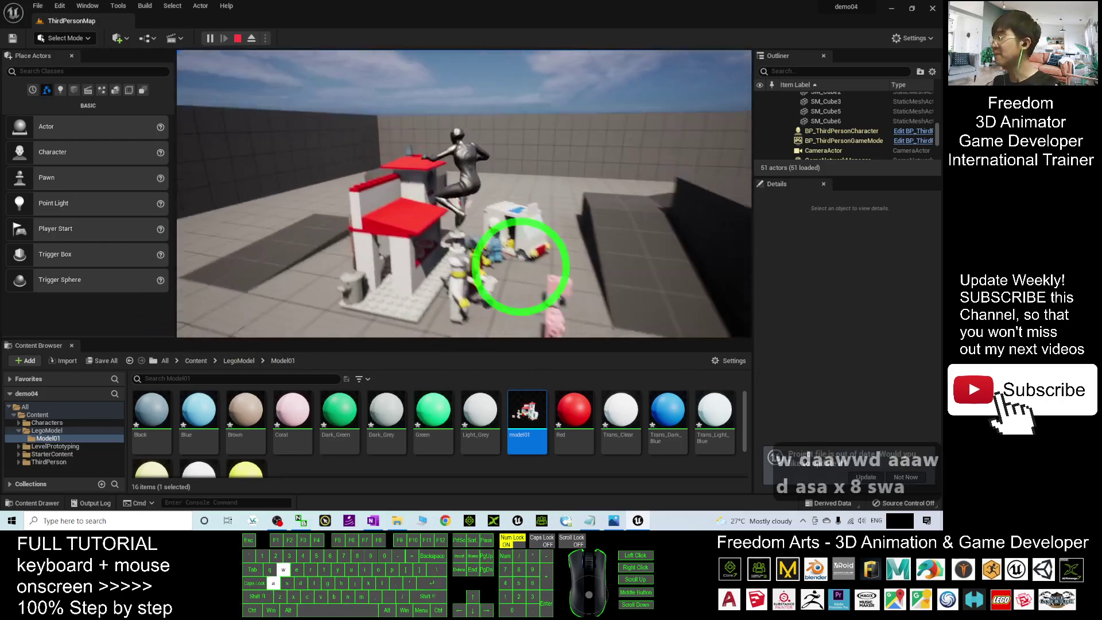
{"action": "key", "text": "a"}
{"action": "key", "text": "w"}
{"action": "key", "text": "d"}
{"action": "key", "text": "d"}
{"action": "key", "text": "d"}
{"action": "key", "text": "d"}
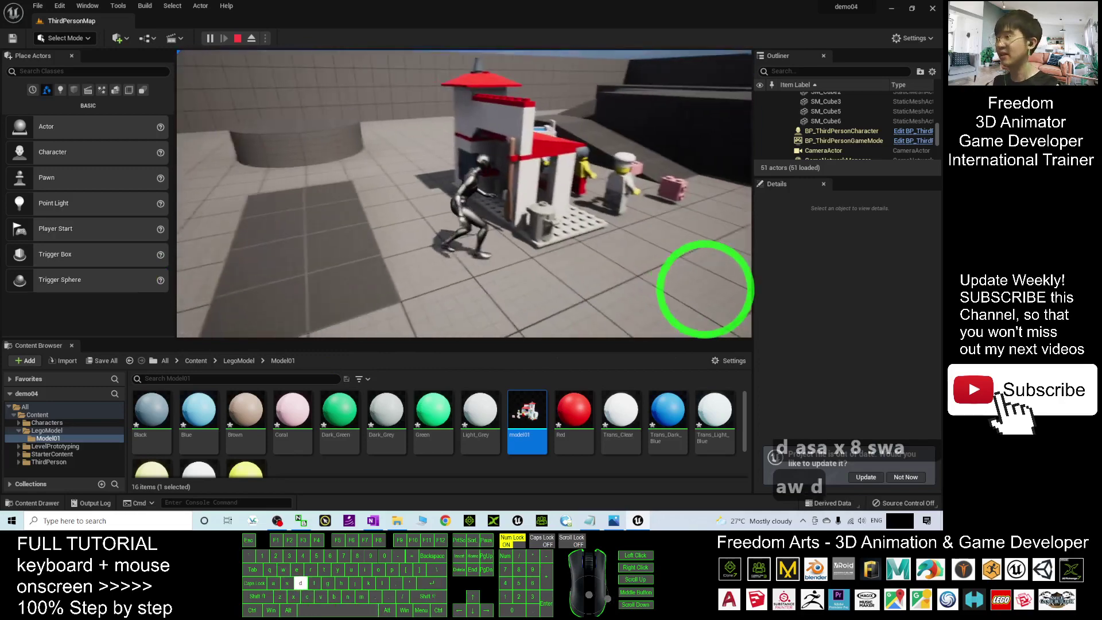
{"action": "key", "text": "s"}
{"action": "key", "text": "s"}
{"action": "key", "text": "s"}
{"action": "key", "text": "s"}
{"action": "key", "text": "d"}
{"action": "key", "text": "w"}
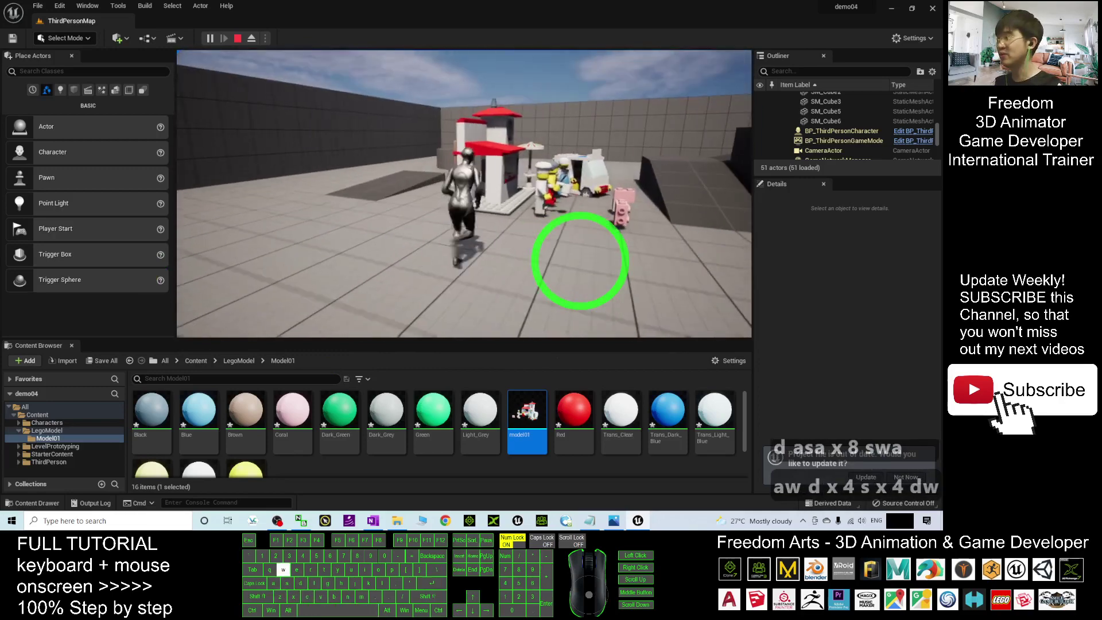
{"action": "key", "text": "d"}
{"action": "key", "text": "s"}
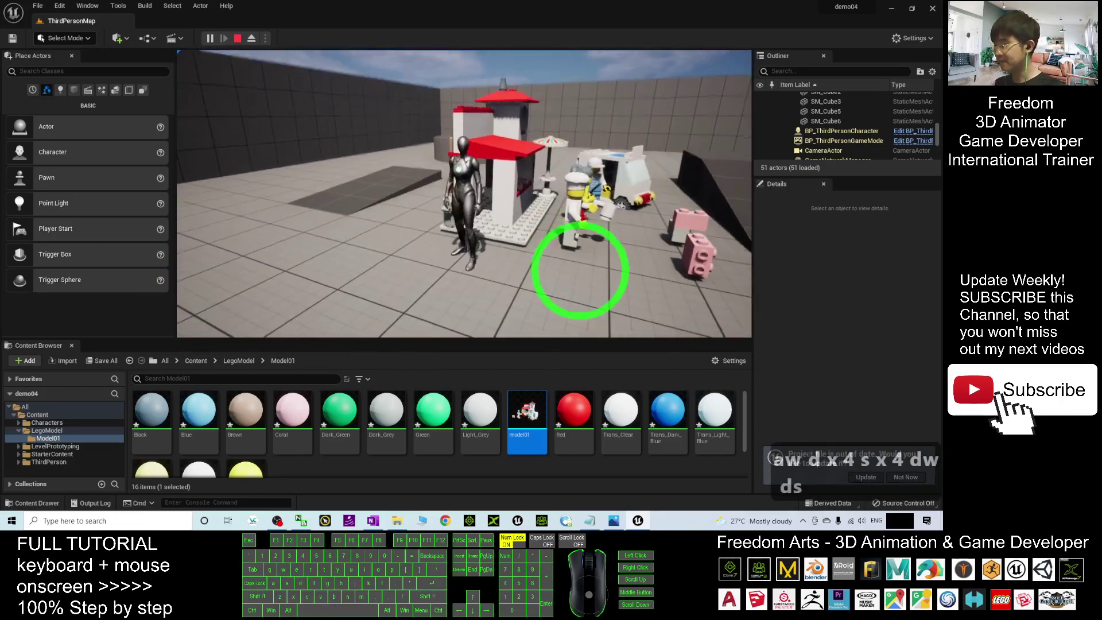
{"action": "key", "text": "Escape"}
{"action": "left_click", "coordinate": [614, 520]}
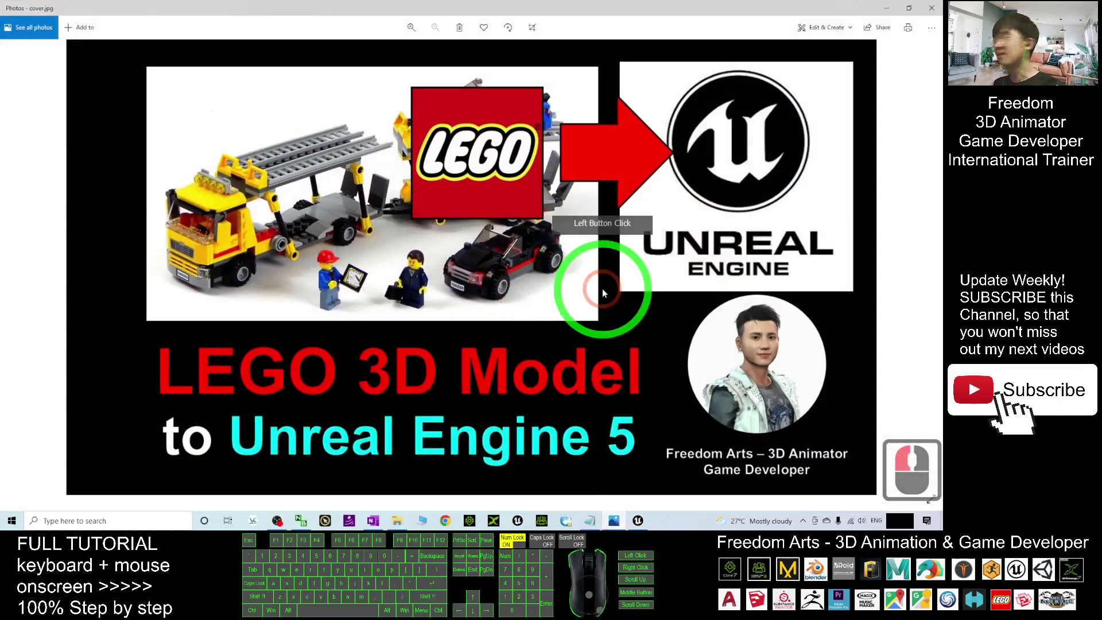